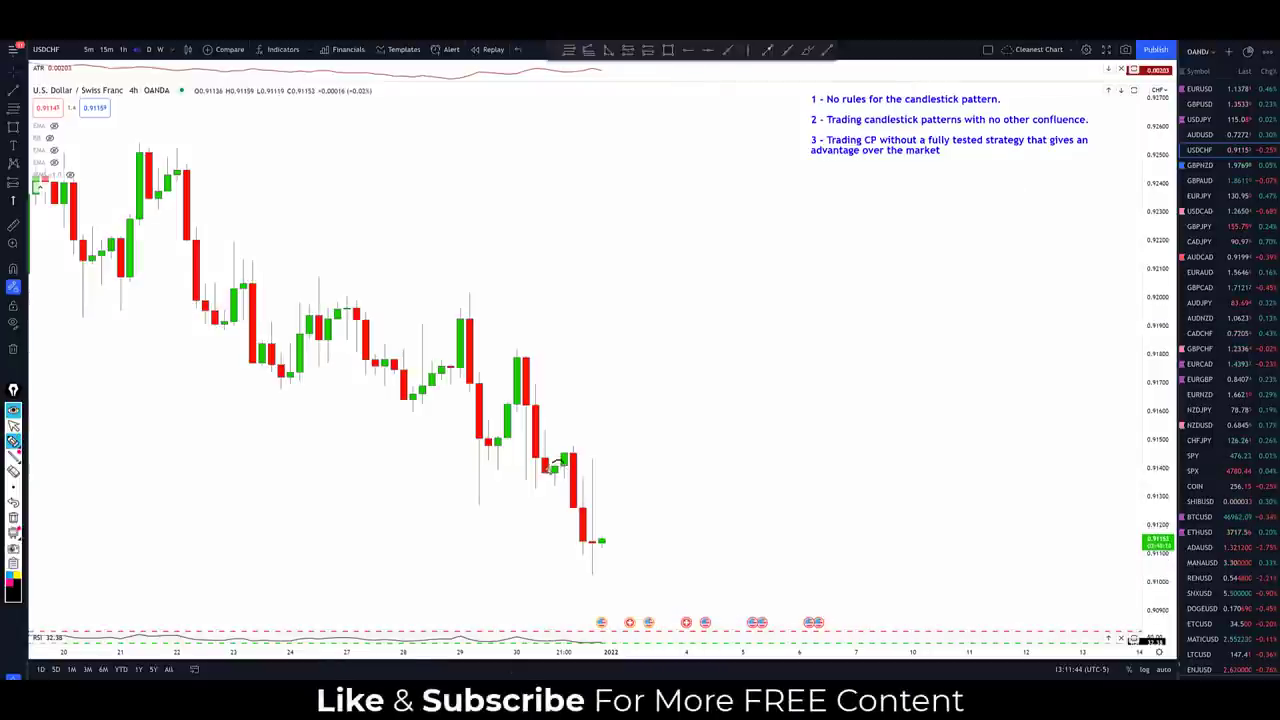
Circle the three most recent swing lows on the USDCHF 4h chart and draw an upward arrow beneath each one.
drag(555, 463, 553, 462)
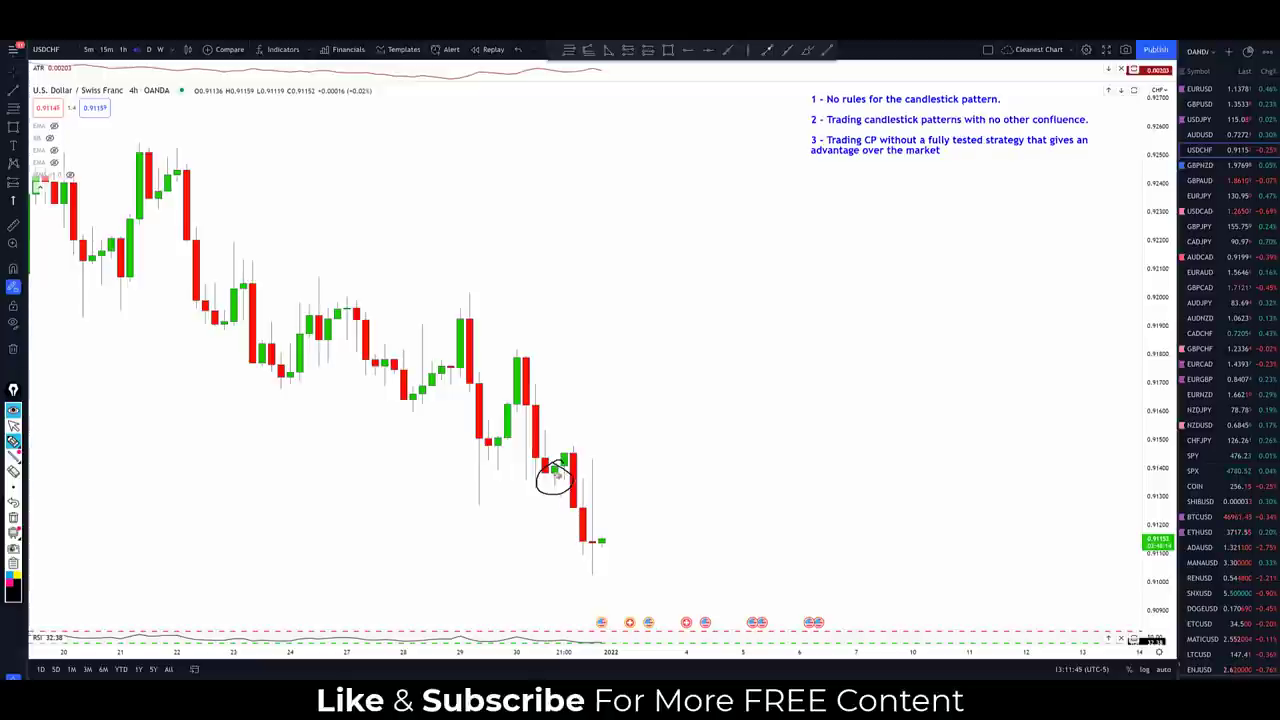
drag(555, 533, 558, 505)
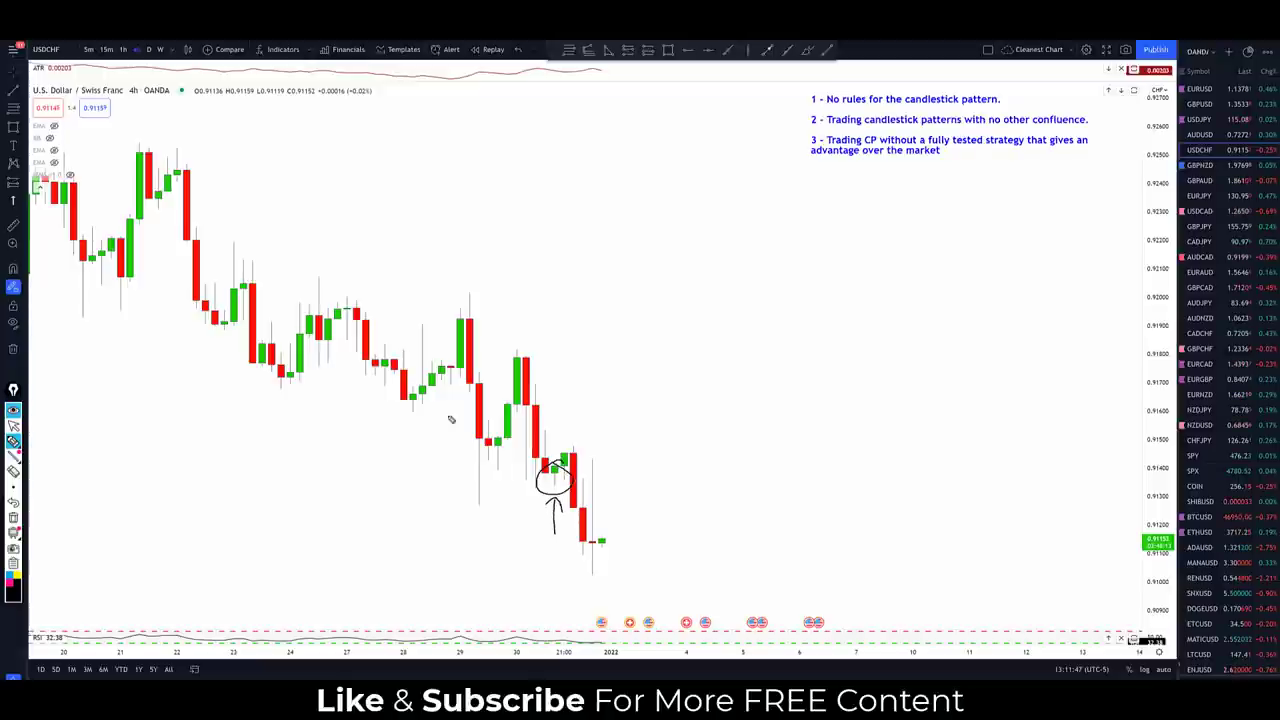
drag(513, 434, 500, 481)
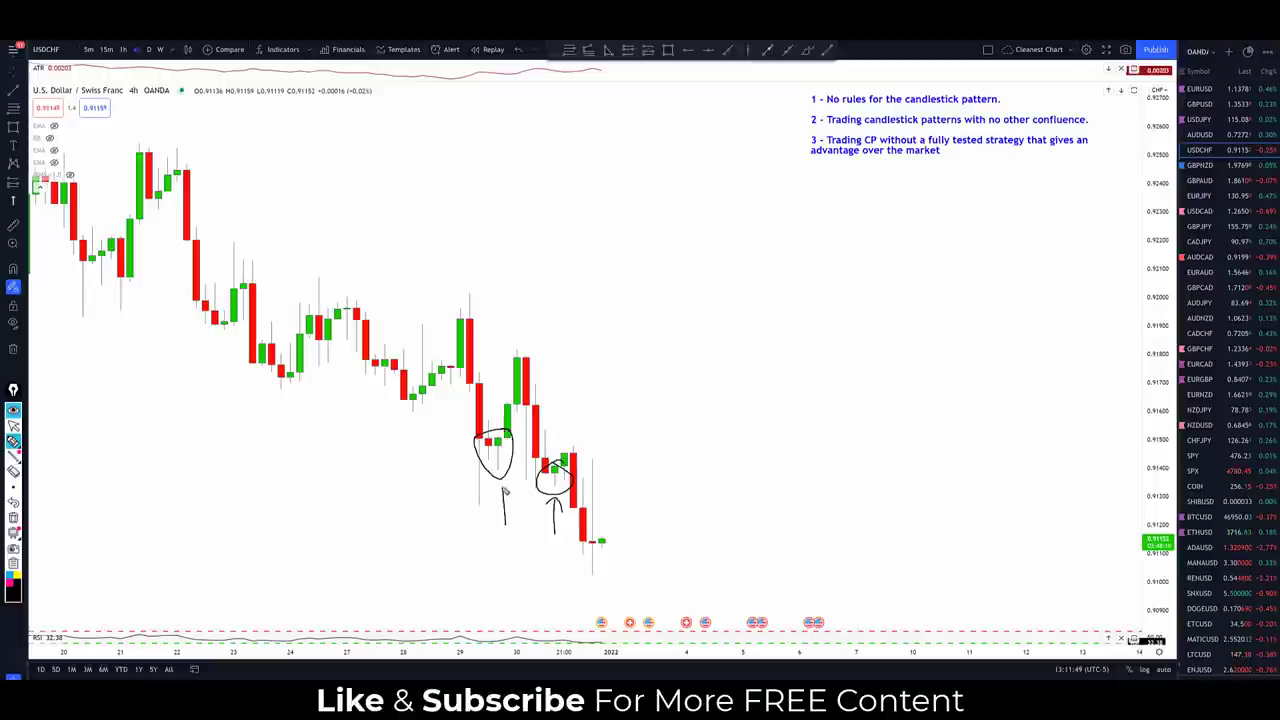
mouse_move(421, 389)
mouse_down()
mouse_move(422, 416)
mouse_move(419, 385)
mouse_up()
mouse_move(398, 460)
mouse_down()
mouse_move(410, 420)
mouse_move(419, 437)
mouse_up()
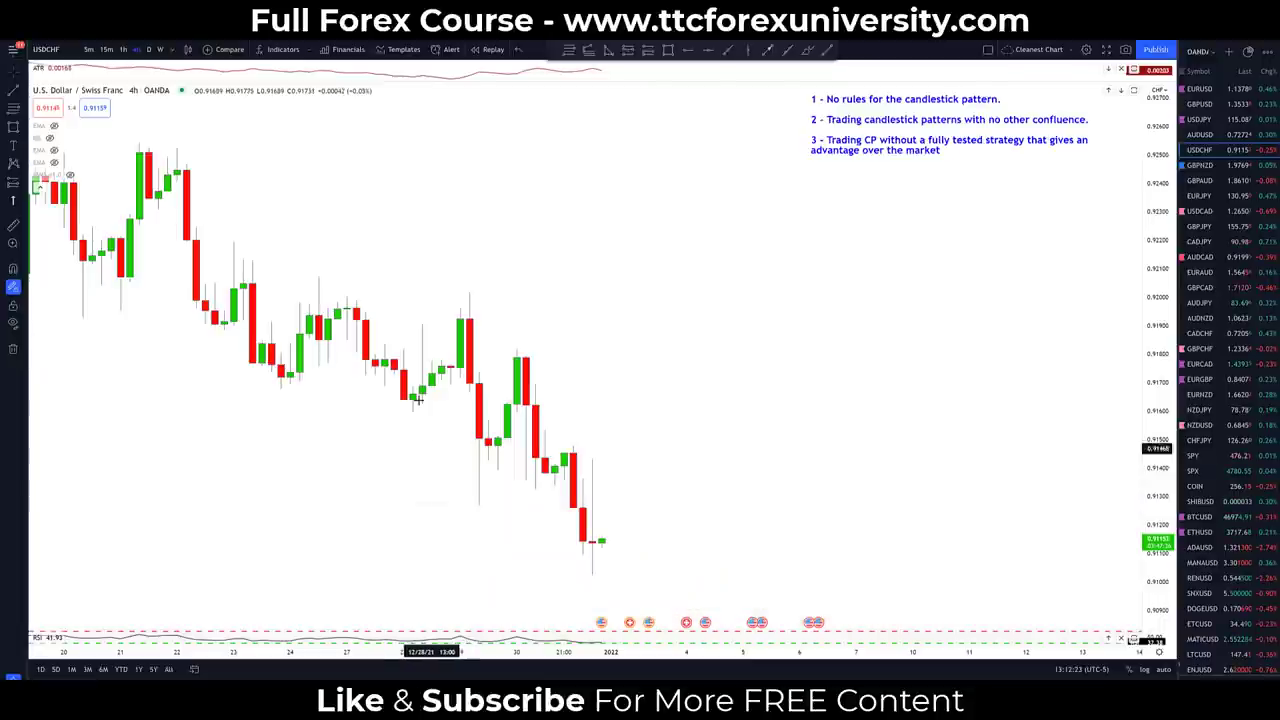
Circle the swing low between 29 and 30, sketch the downtrend and a horizontal line near 0.911, and clear the drawings.
key(ctrl+shift+p)
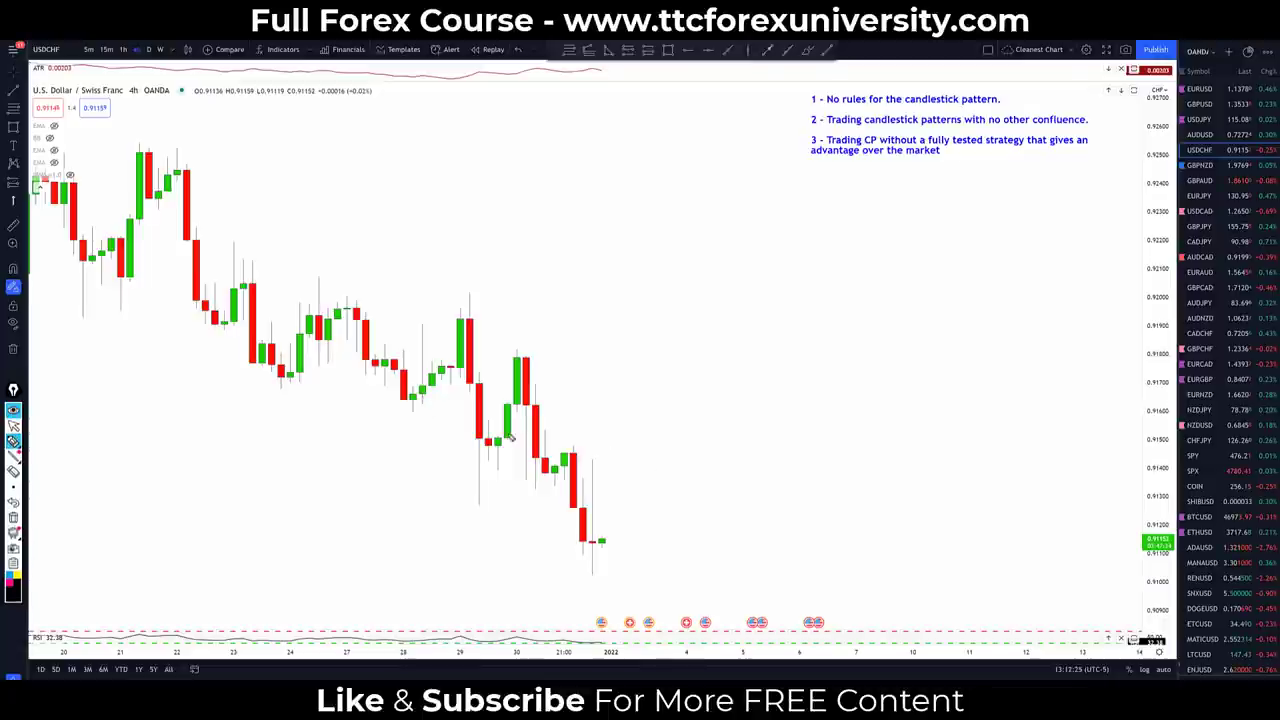
mouse_move(498, 436)
mouse_down()
mouse_move(522, 462)
mouse_move(498, 430)
mouse_move(534, 434)
mouse_up()
mouse_move(402, 198)
mouse_down()
mouse_move(330, 153)
mouse_move(506, 157)
mouse_up()
drag(533, 340, 577, 582)
mouse_move(517, 546)
mouse_down()
mouse_move(800, 553)
mouse_move(382, 542)
mouse_up()
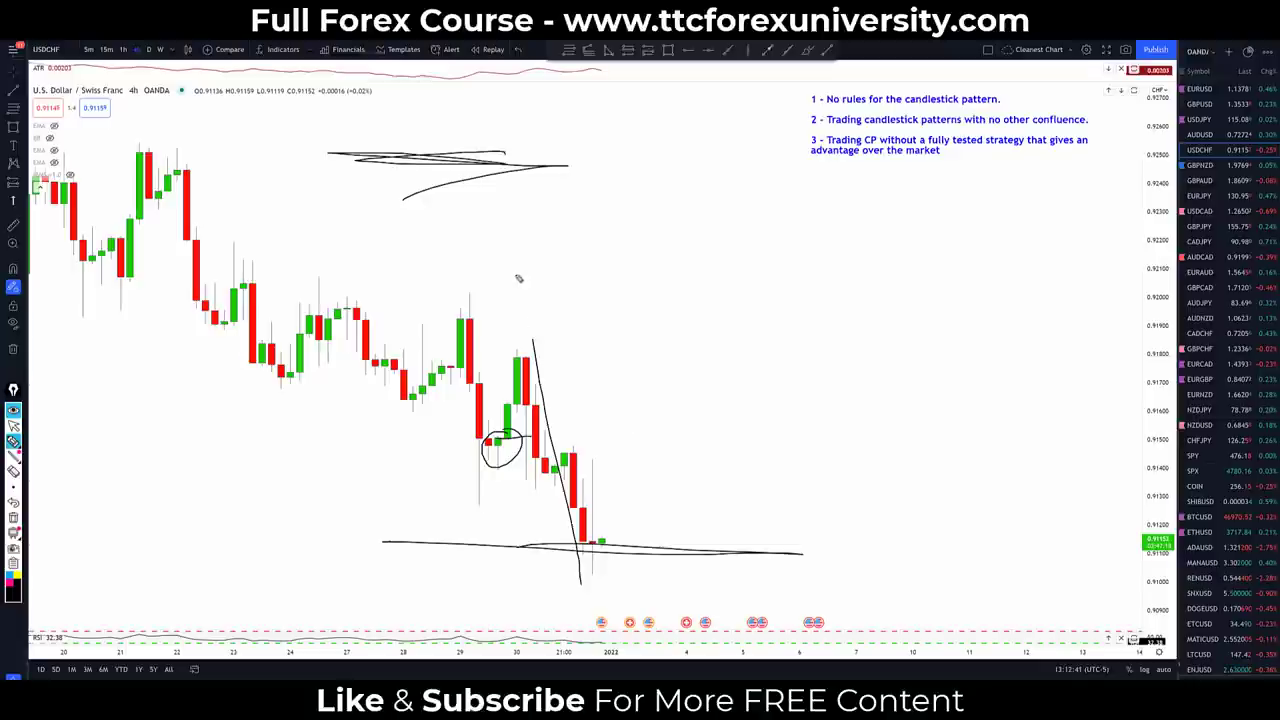
mouse_move(160, 124)
mouse_down()
mouse_move(666, 394)
mouse_move(649, 432)
mouse_up()
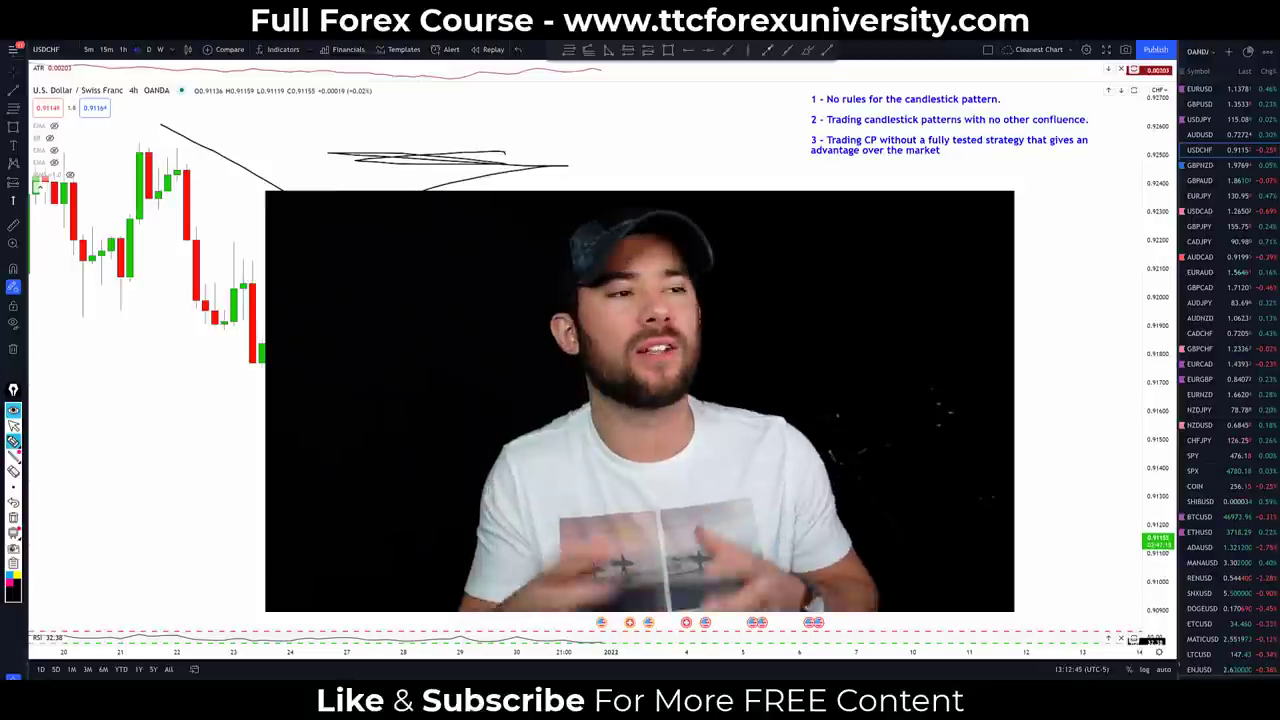
key(Escape)
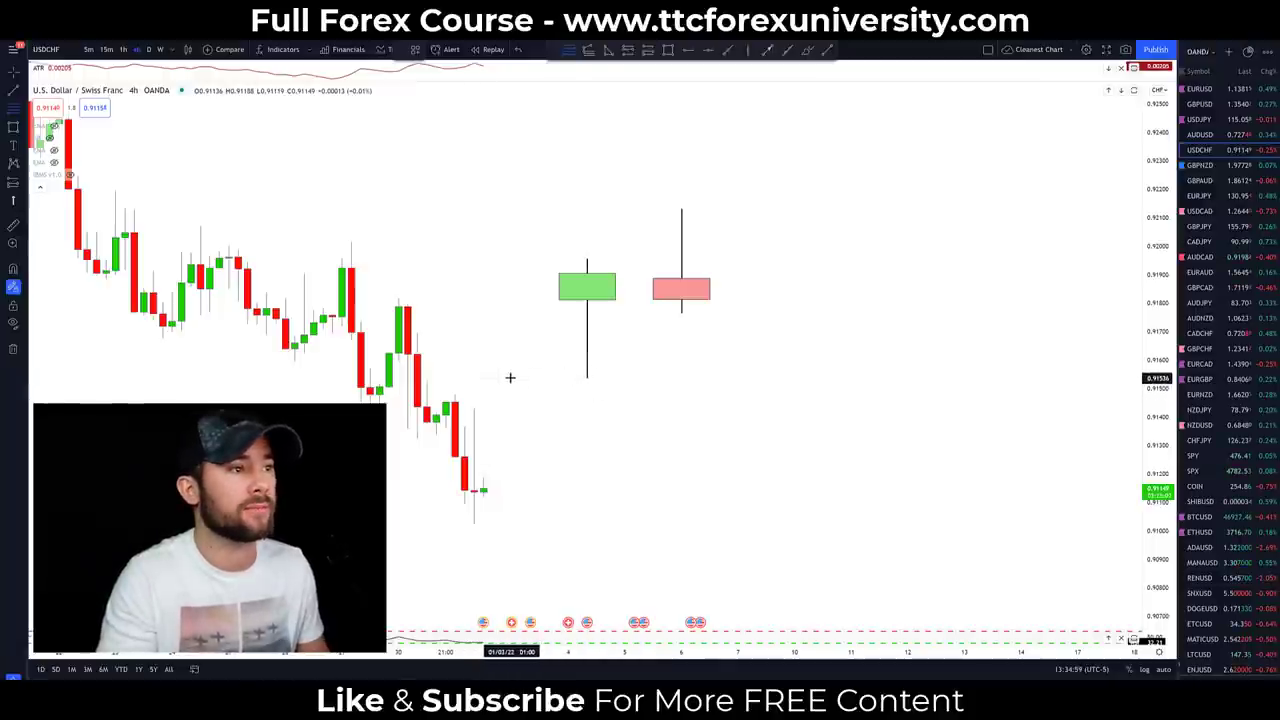
Draw a Fibonacci retracement from the green example candle's low to its high, and temporarily circle the candle body and the 38.20% level.
drag(514, 377, 552, 376)
drag(619, 329, 634, 258)
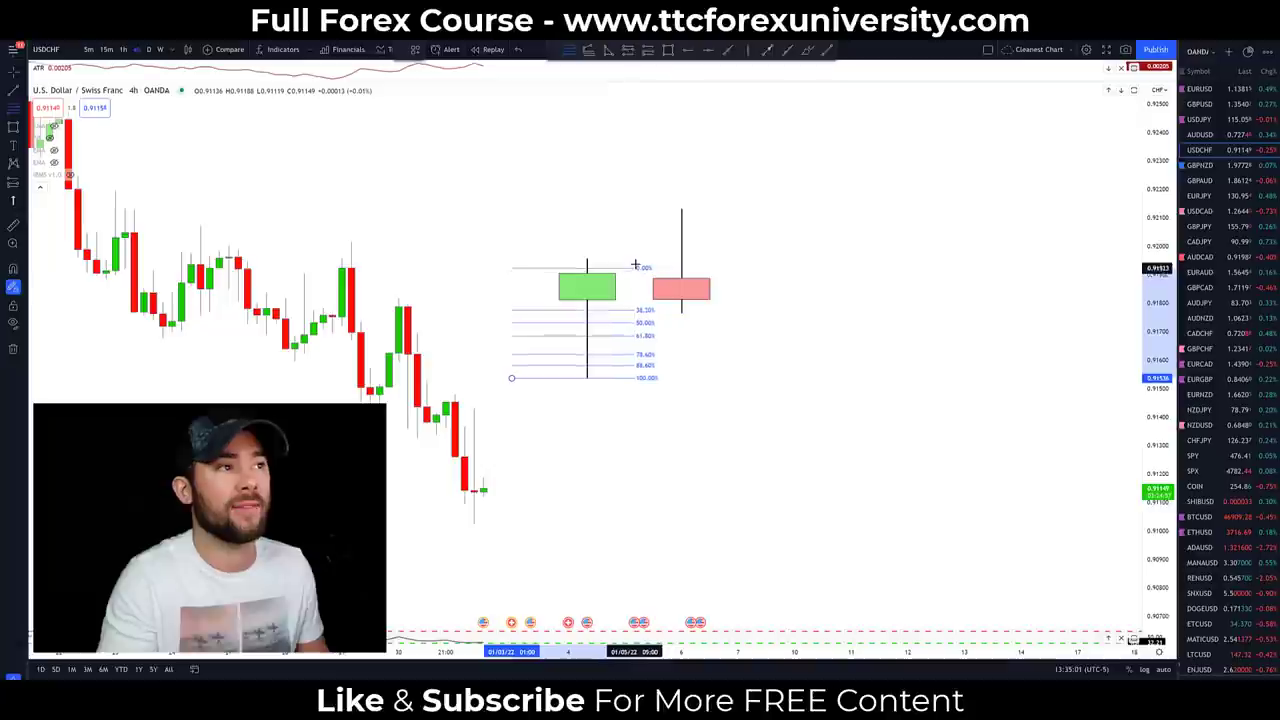
click(634, 258)
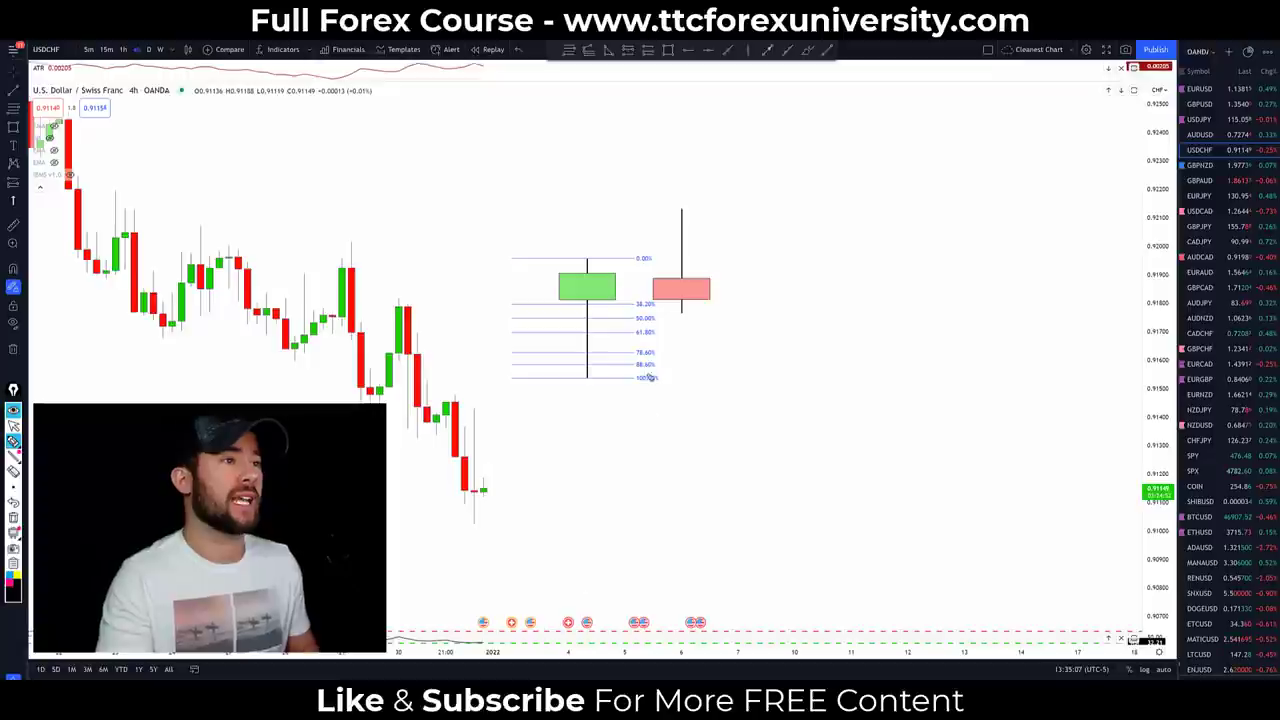
mouse_move(630, 264)
mouse_down()
mouse_move(557, 264)
mouse_move(614, 300)
mouse_move(624, 264)
mouse_move(675, 350)
mouse_move(657, 312)
mouse_up()
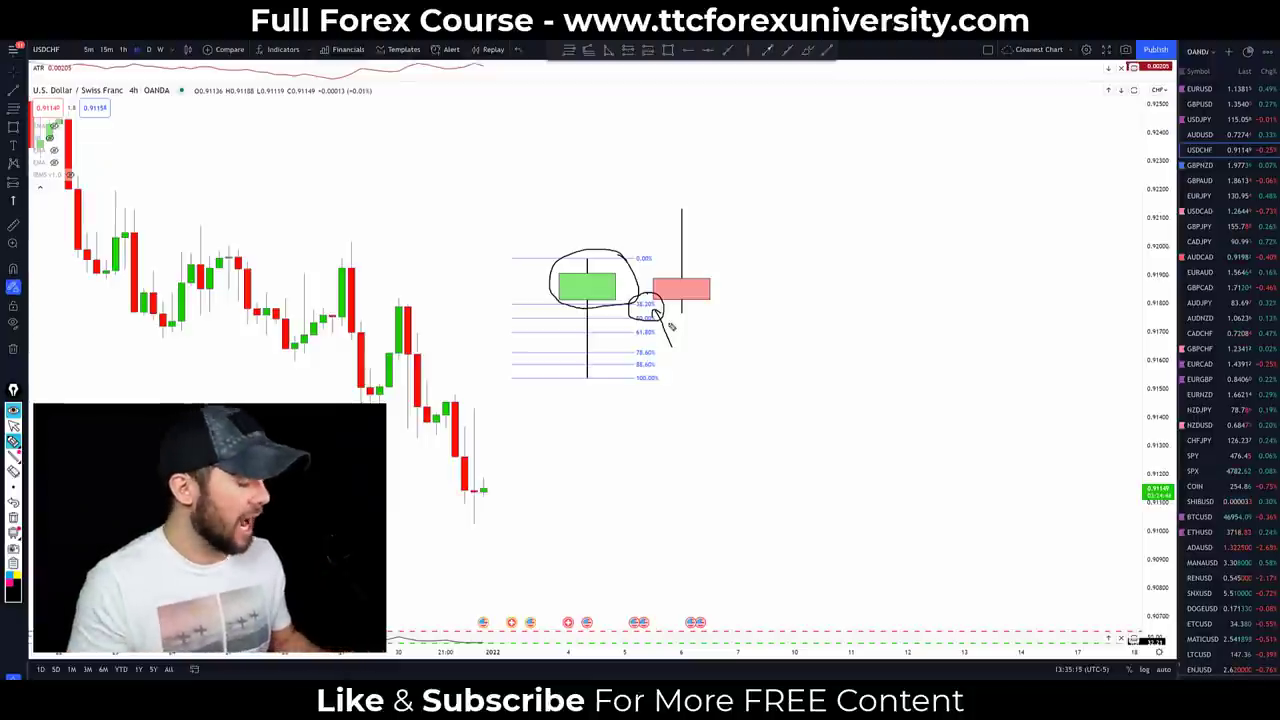
key(Escape)
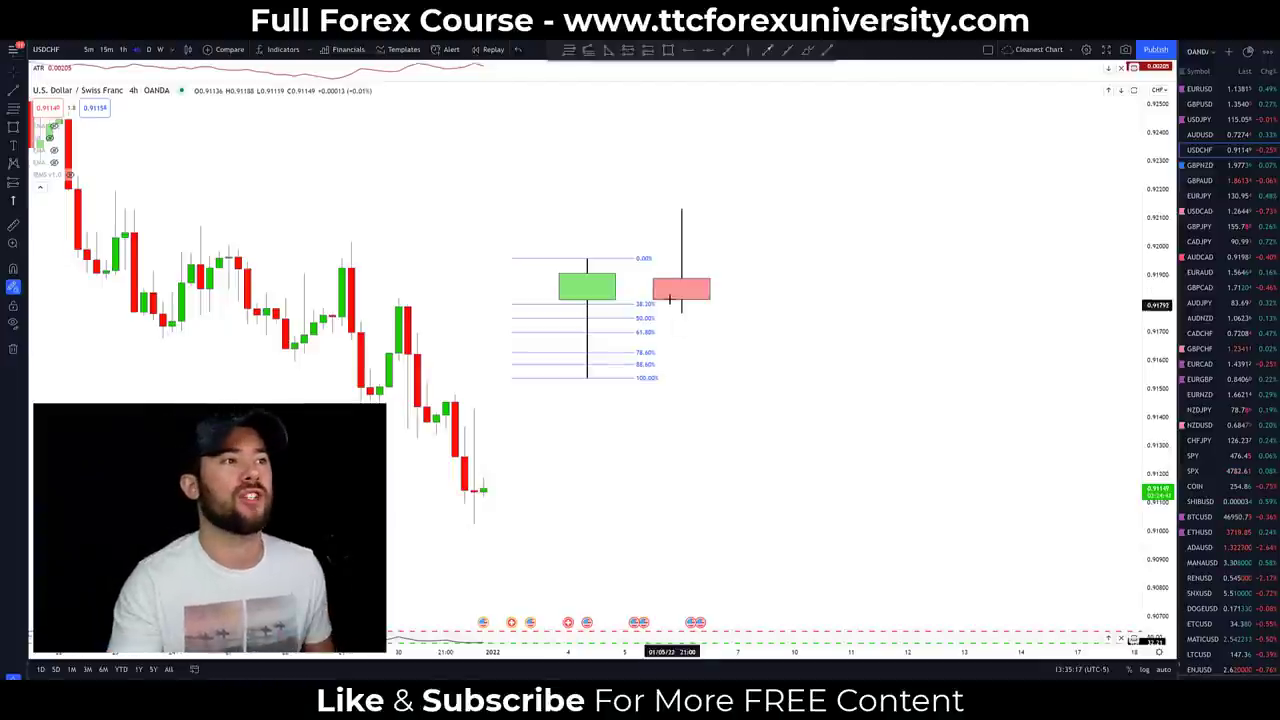
Replace the green candle's Fibonacci retracement with one drawn from the red example candle's high to its low.
click(645, 318)
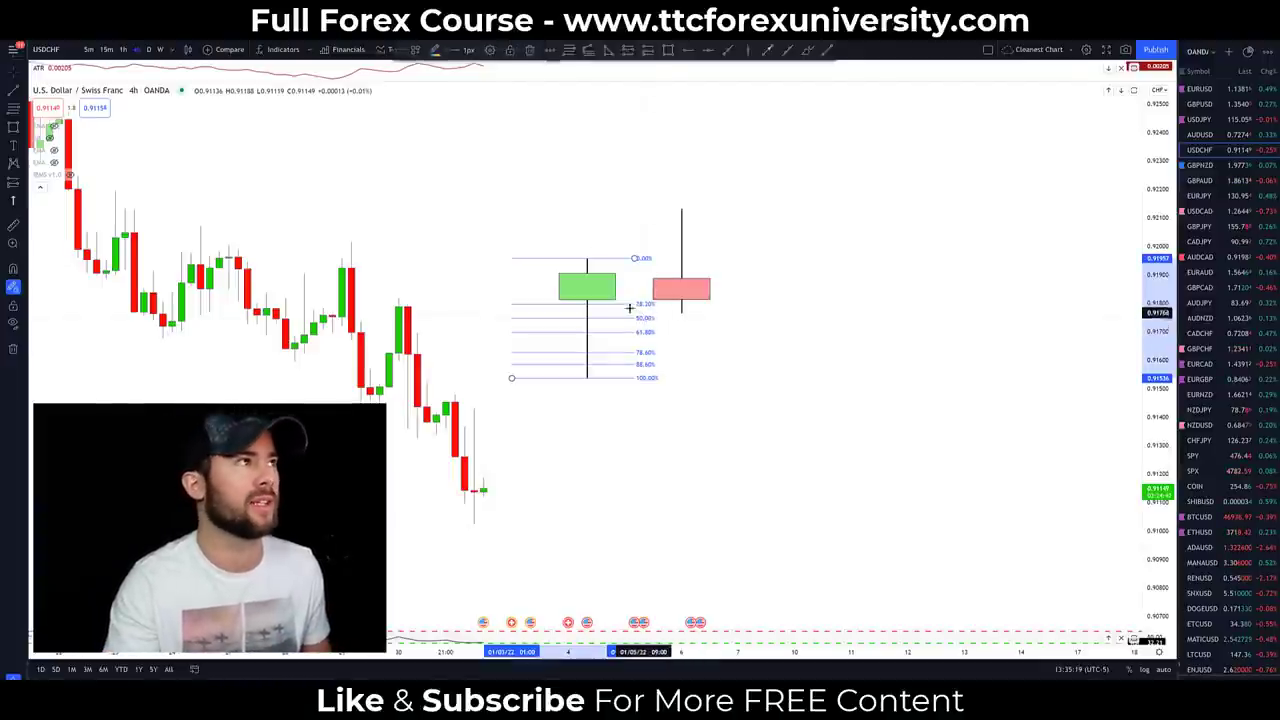
click(529, 50)
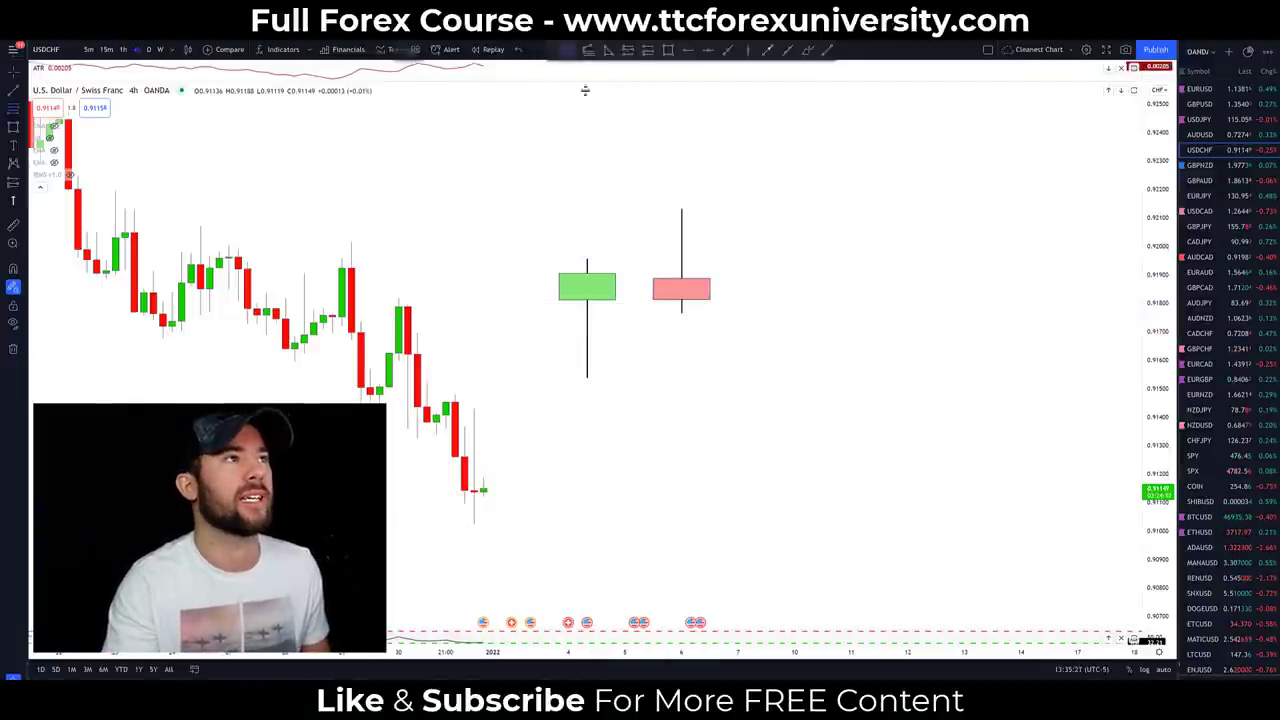
click(644, 208)
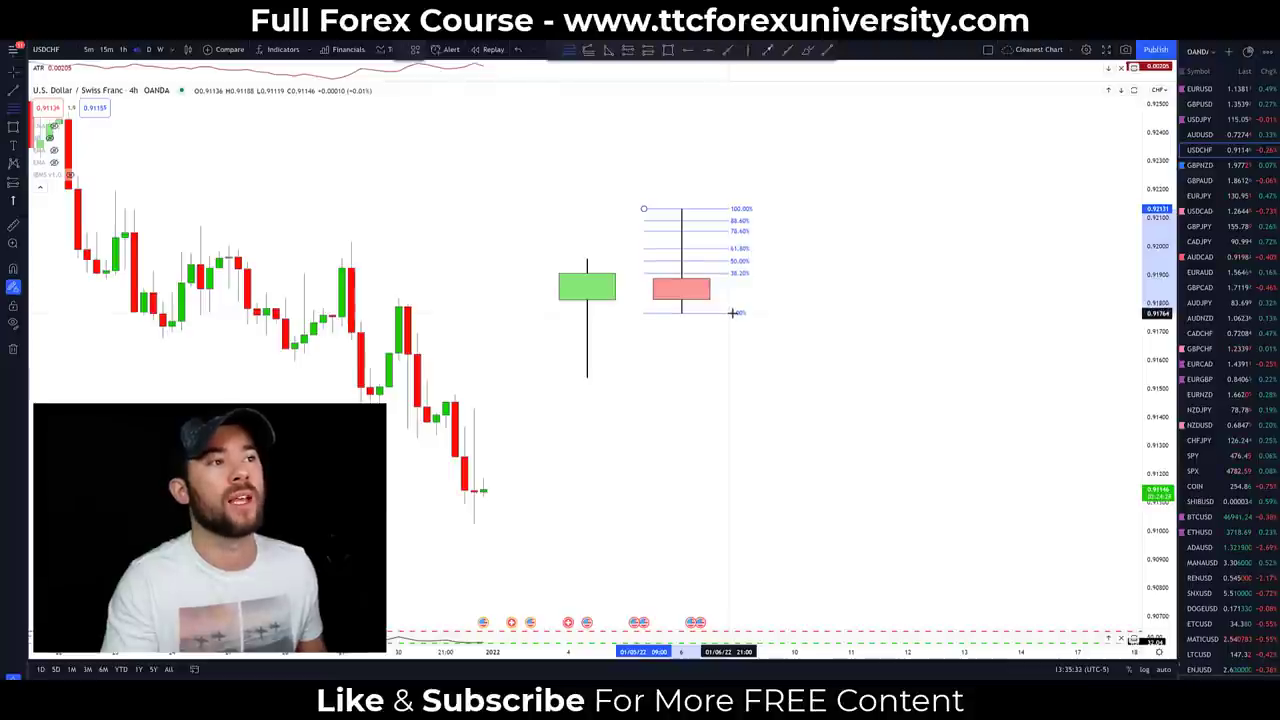
click(733, 313)
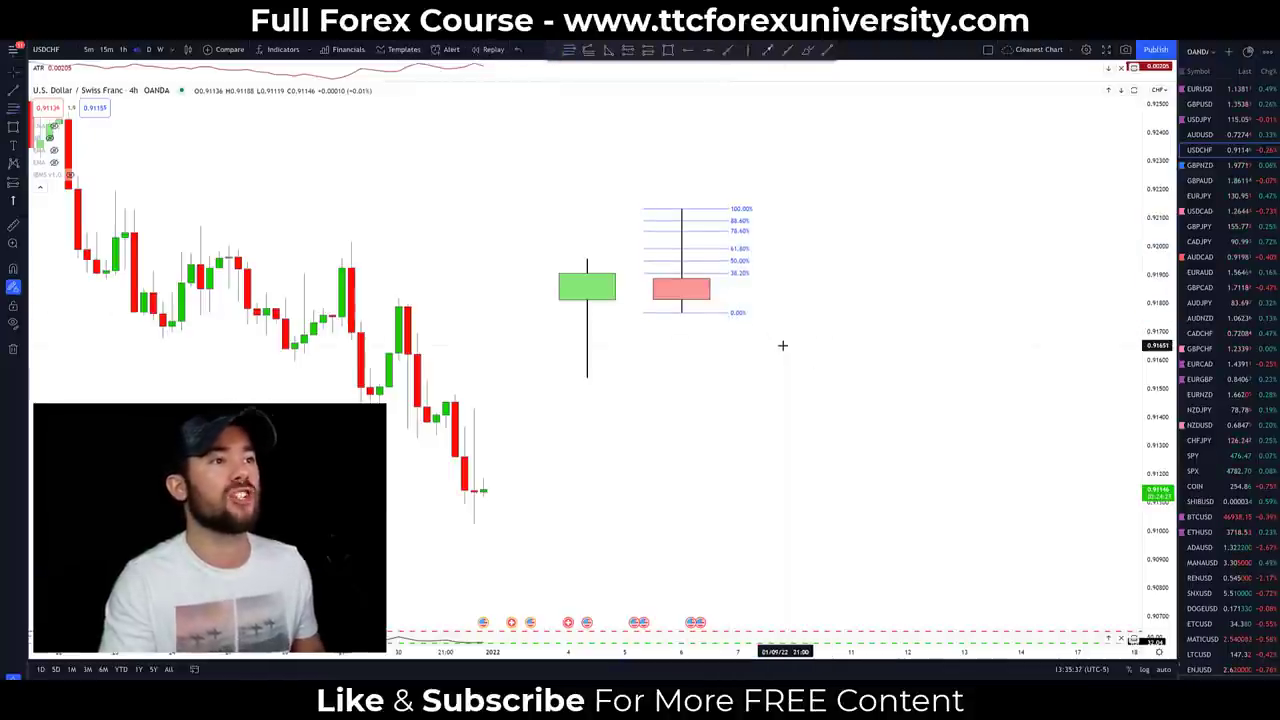
Circle the red candle's body and point an arrow at the 38.20% level, and delete its Fibonacci retracement after clearing the marks.
click(726, 300)
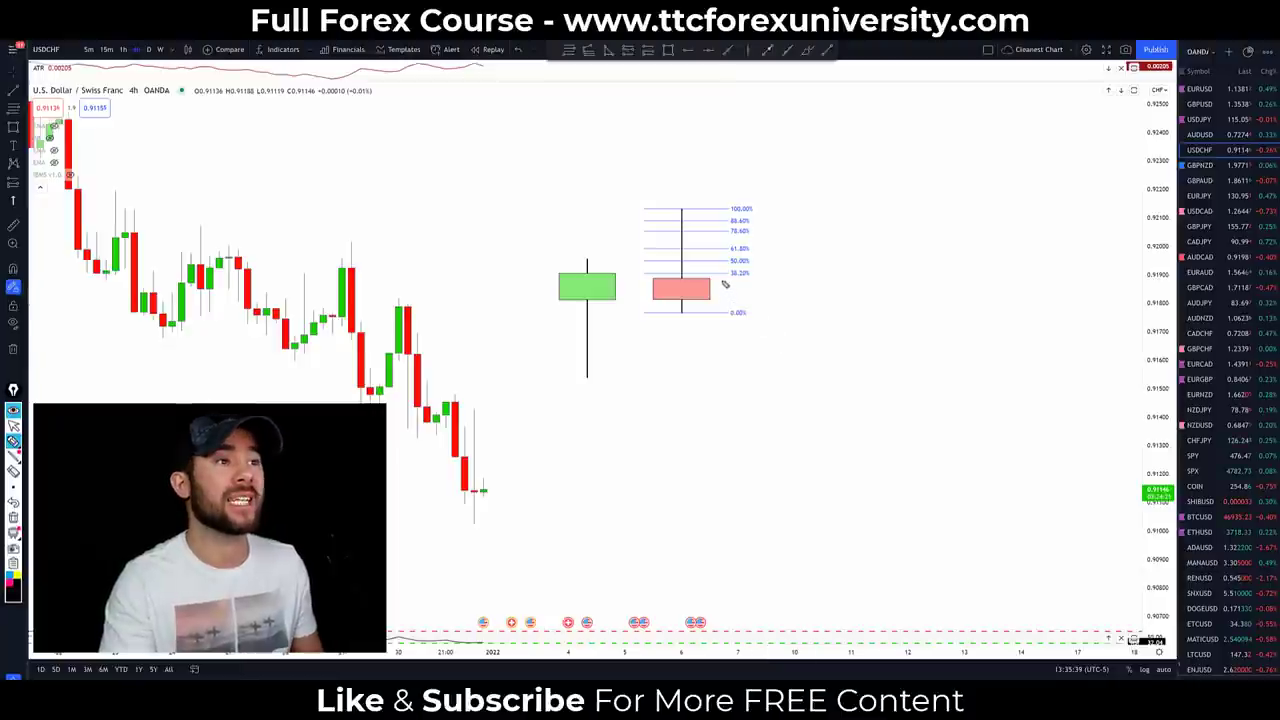
drag(718, 313, 720, 276)
drag(765, 322, 747, 283)
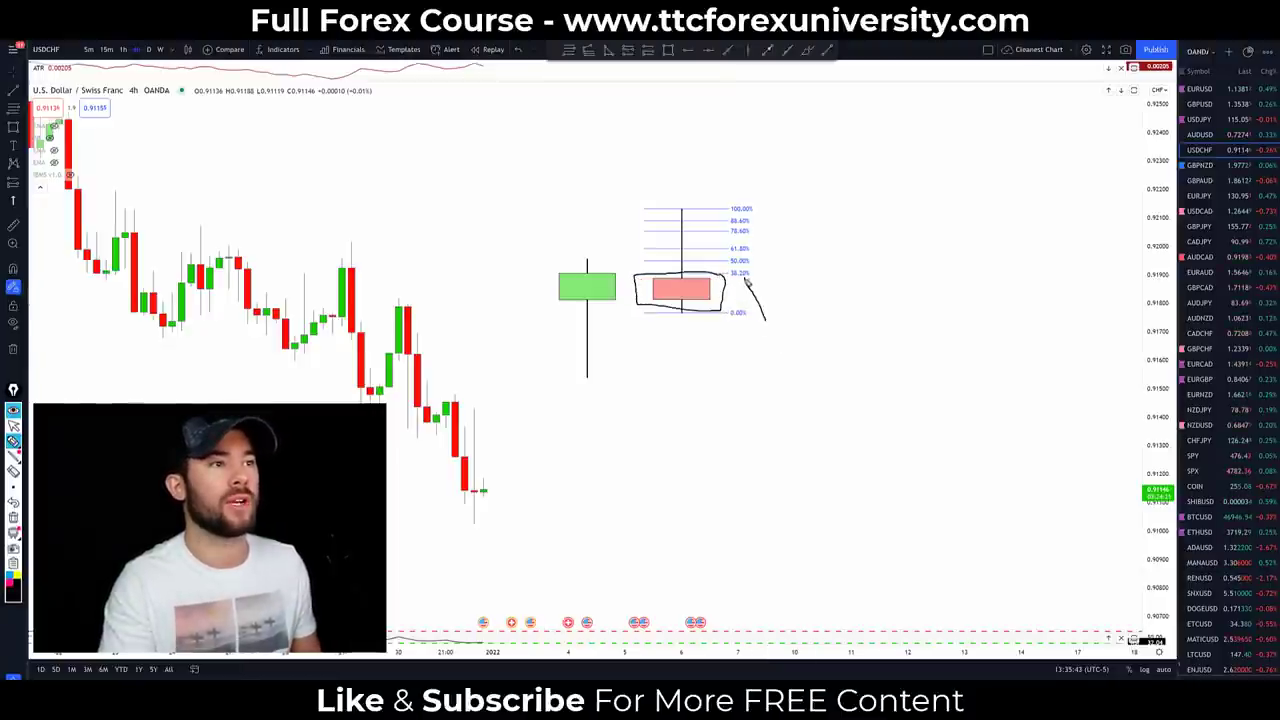
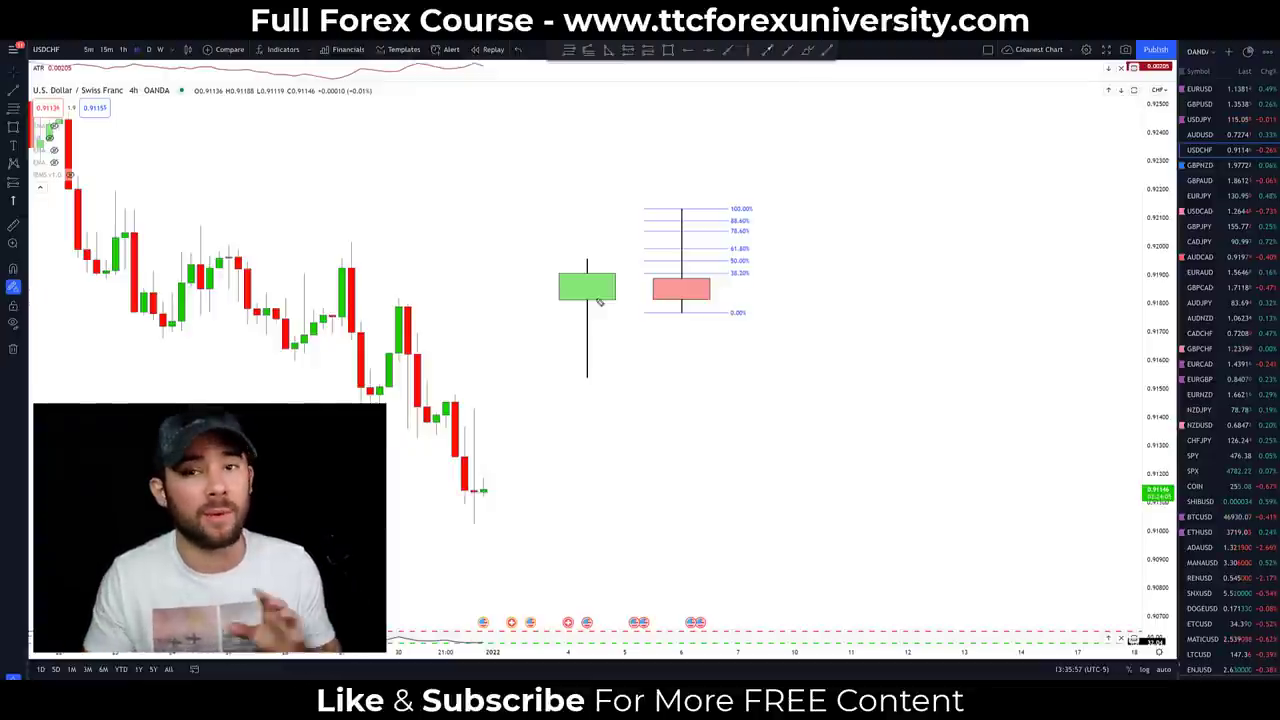
click(741, 261)
key(Delete)
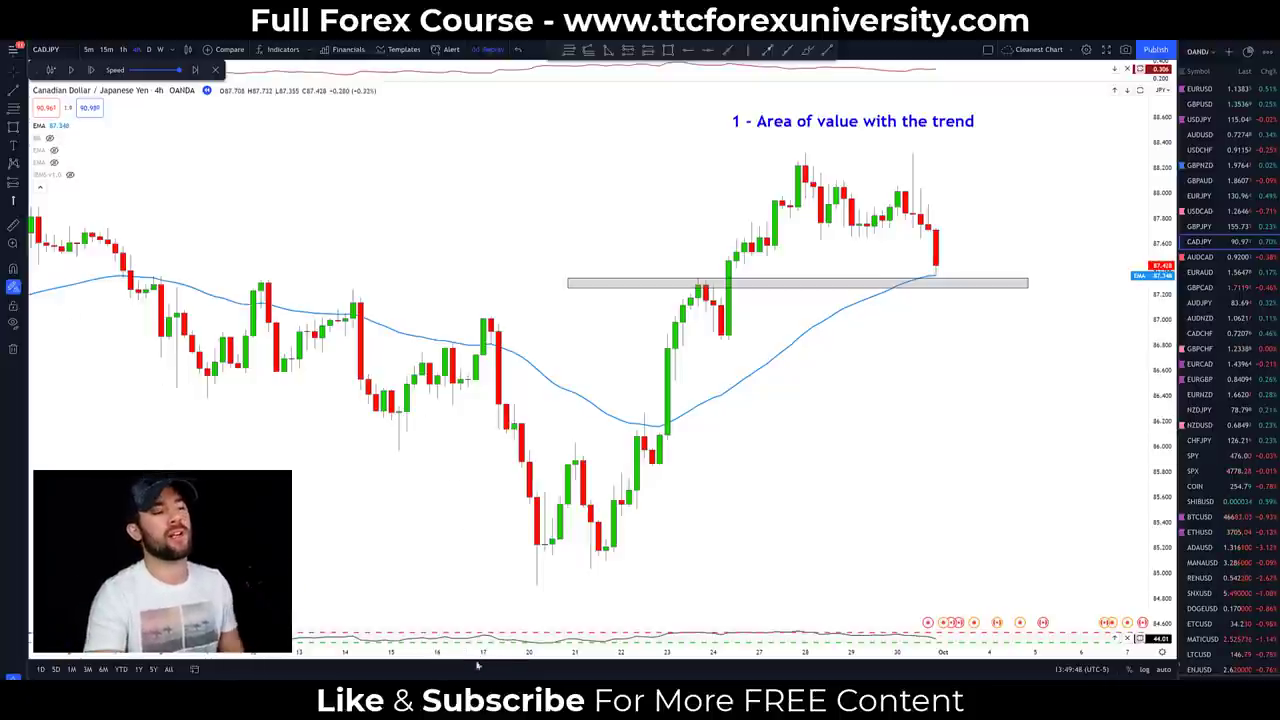
Mark the CADJPY uptrend by tracing its swings and circling the prior high and latest candle at the grey zone, and clear the marks.
drag(790, 440, 775, 372)
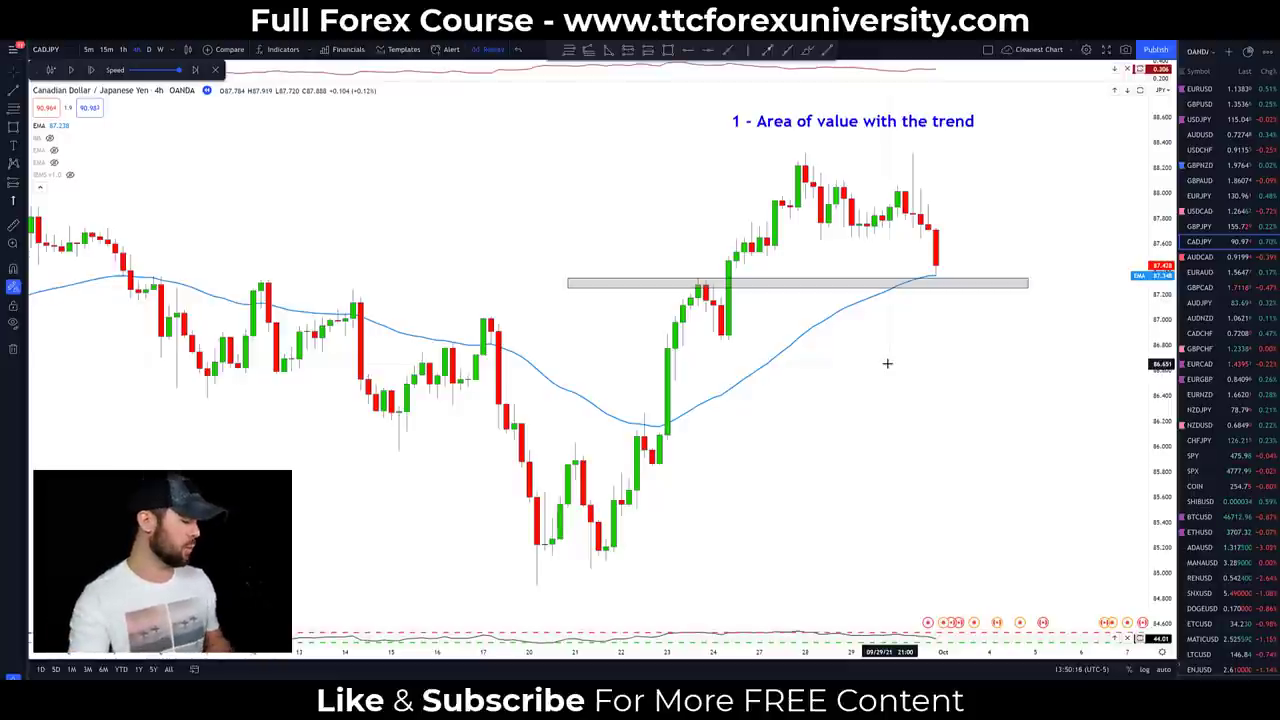
key(ctrl+shift+p)
mouse_move(706, 270)
mouse_down()
mouse_move(692, 274)
mouse_move(721, 278)
mouse_move(701, 268)
mouse_up()
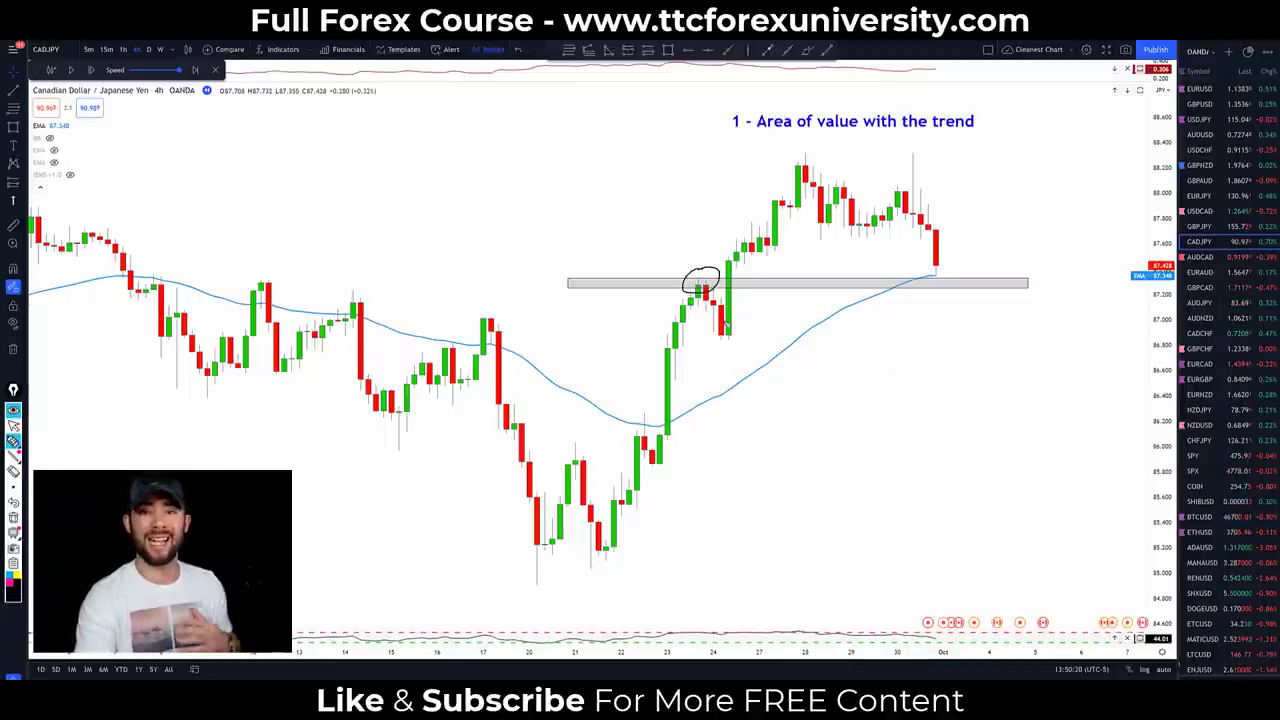
mouse_move(603, 566)
mouse_down()
mouse_move(702, 282)
mouse_move(729, 342)
mouse_move(806, 168)
mouse_up()
mouse_move(697, 232)
mouse_down()
mouse_move(698, 262)
mouse_move(712, 240)
mouse_up()
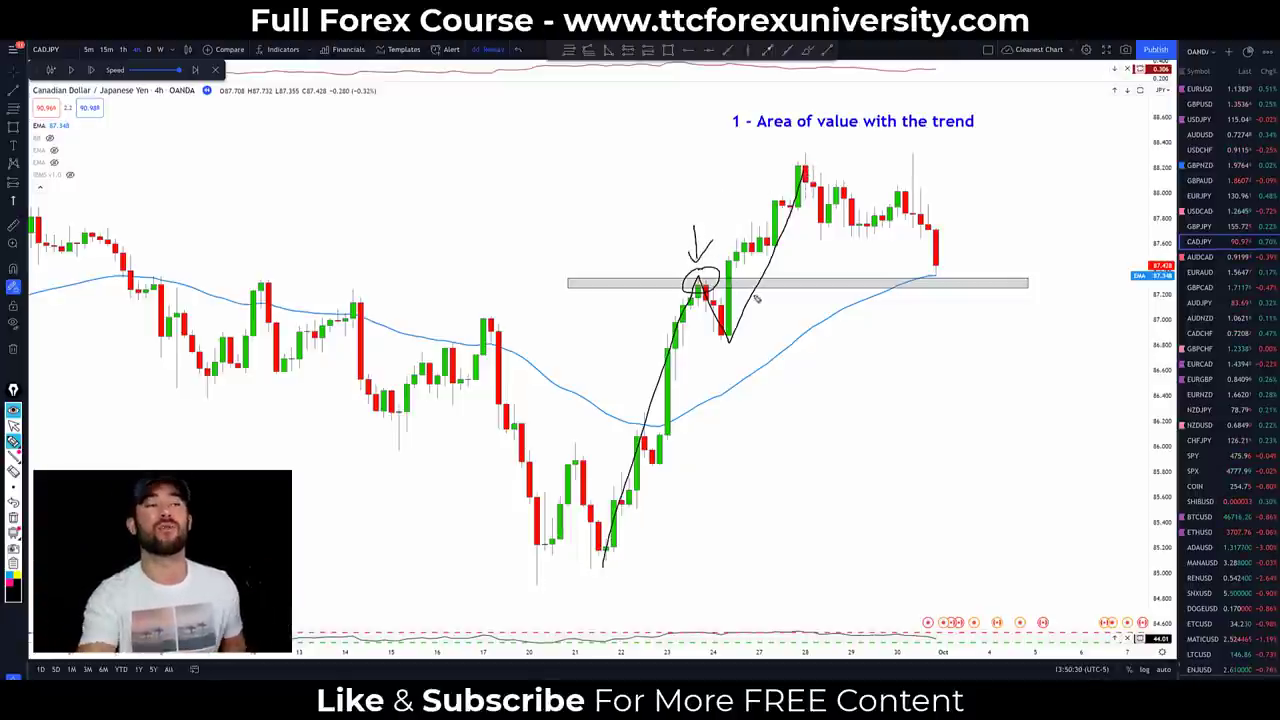
mouse_move(949, 265)
mouse_down()
mouse_move(955, 290)
mouse_move(937, 263)
mouse_up()
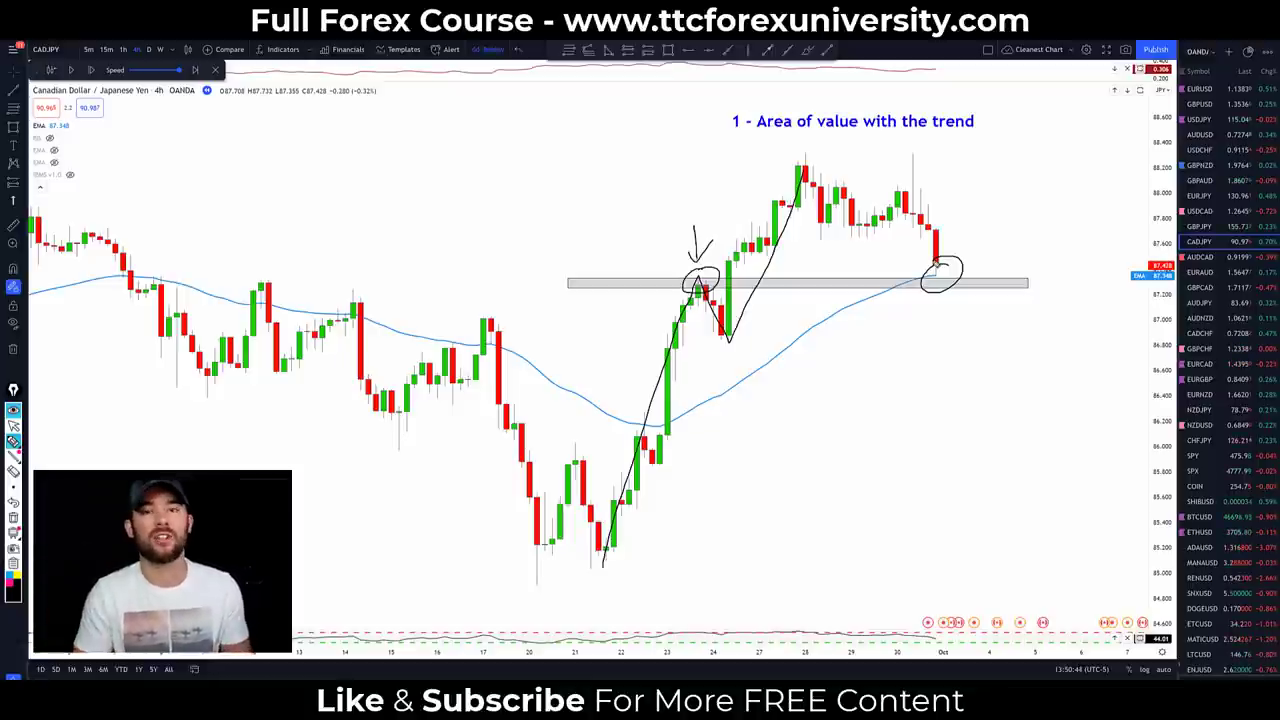
key(Escape)
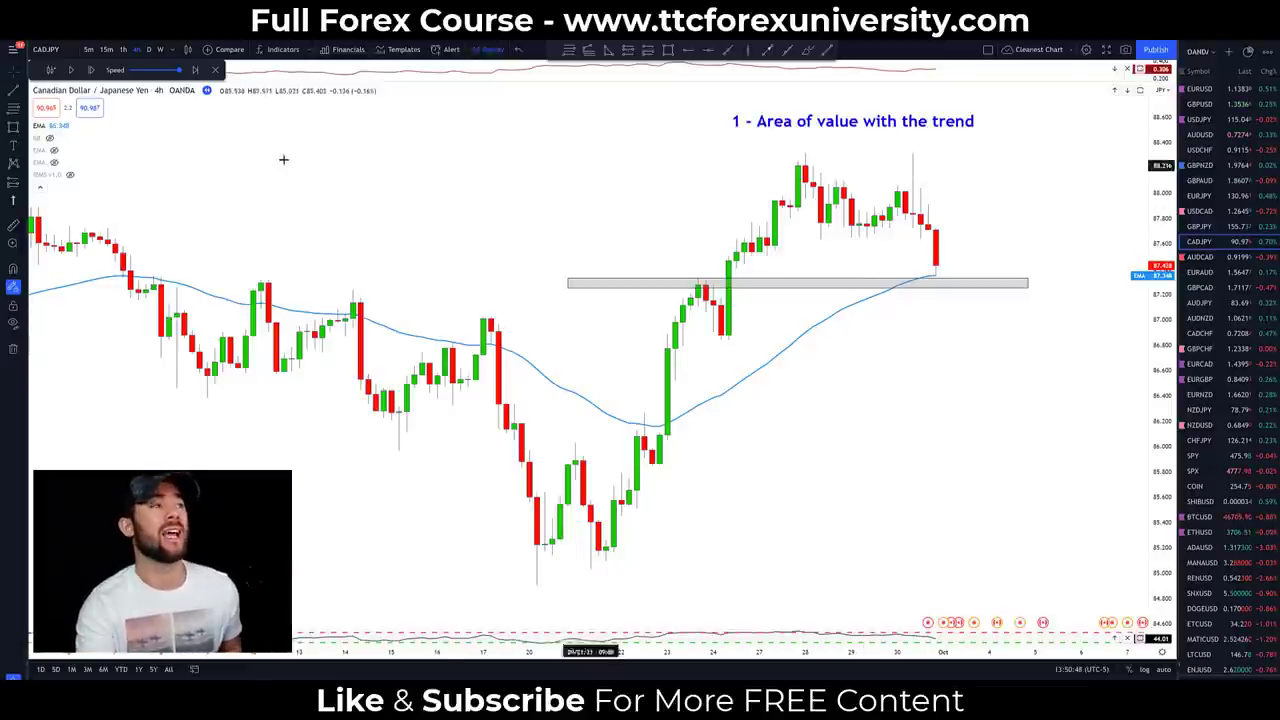
Advance the CADJPY bar replay two increments from the latest candle at the grey zone.
click(91, 71)
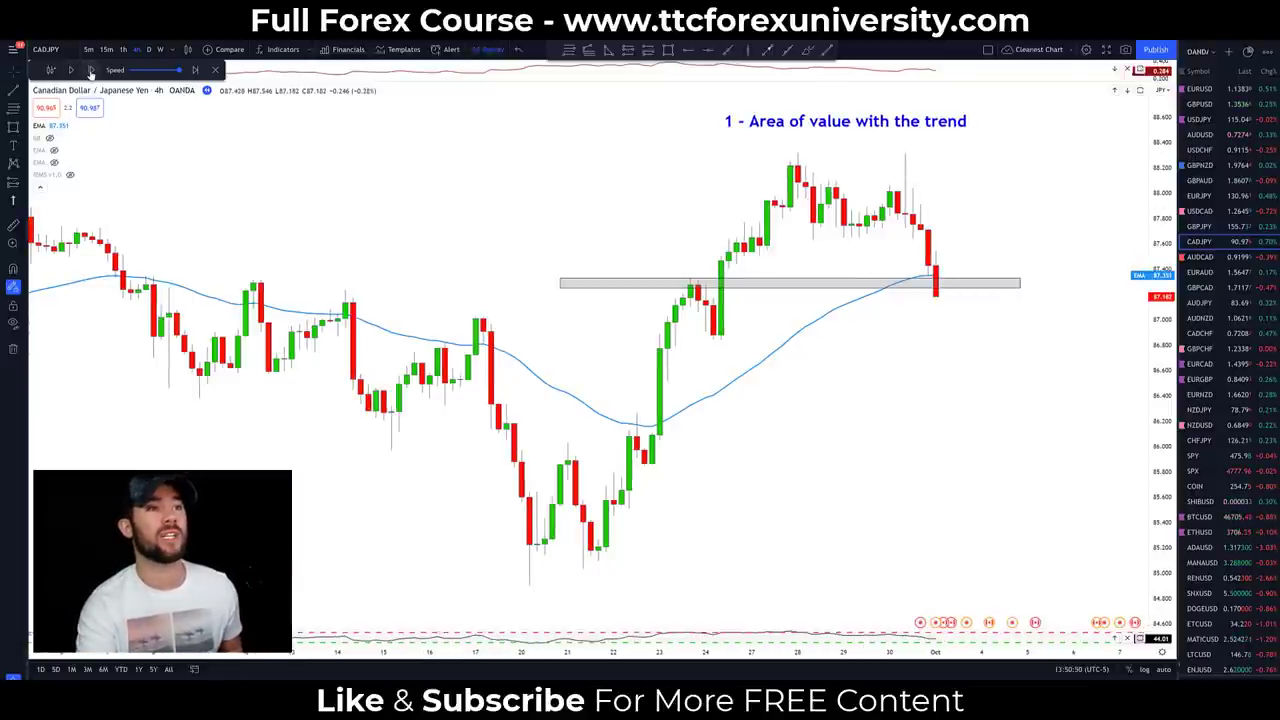
click(91, 71)
scroll(806, 420, up, 2)
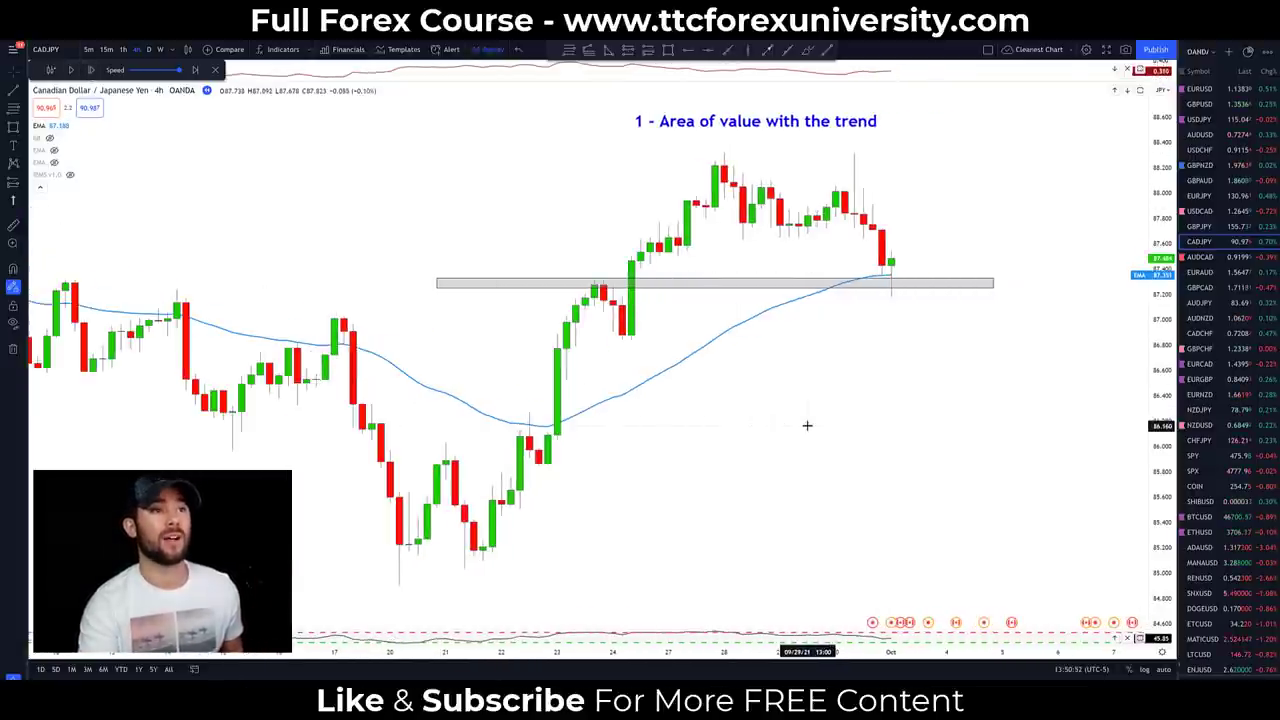
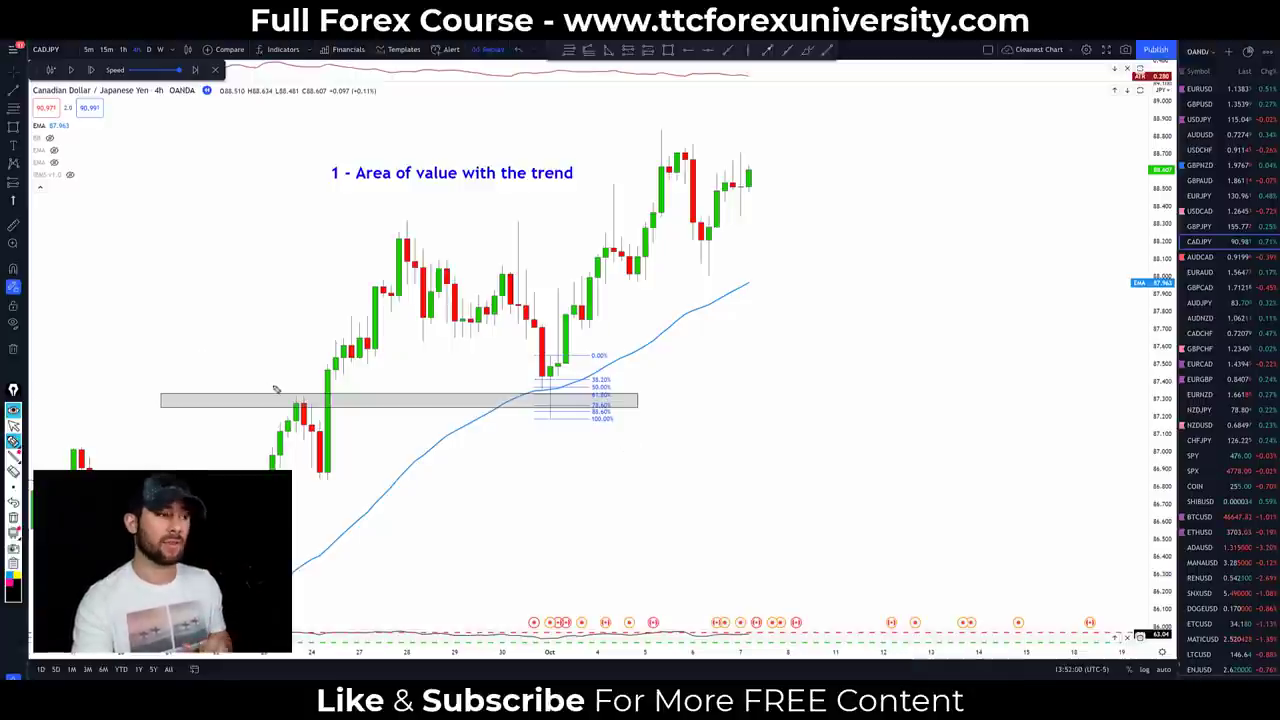
Circle the prior CADJPY high and the pullback at the grey zone, trace the swing between them, and clear the drawings.
drag(288, 388, 318, 394)
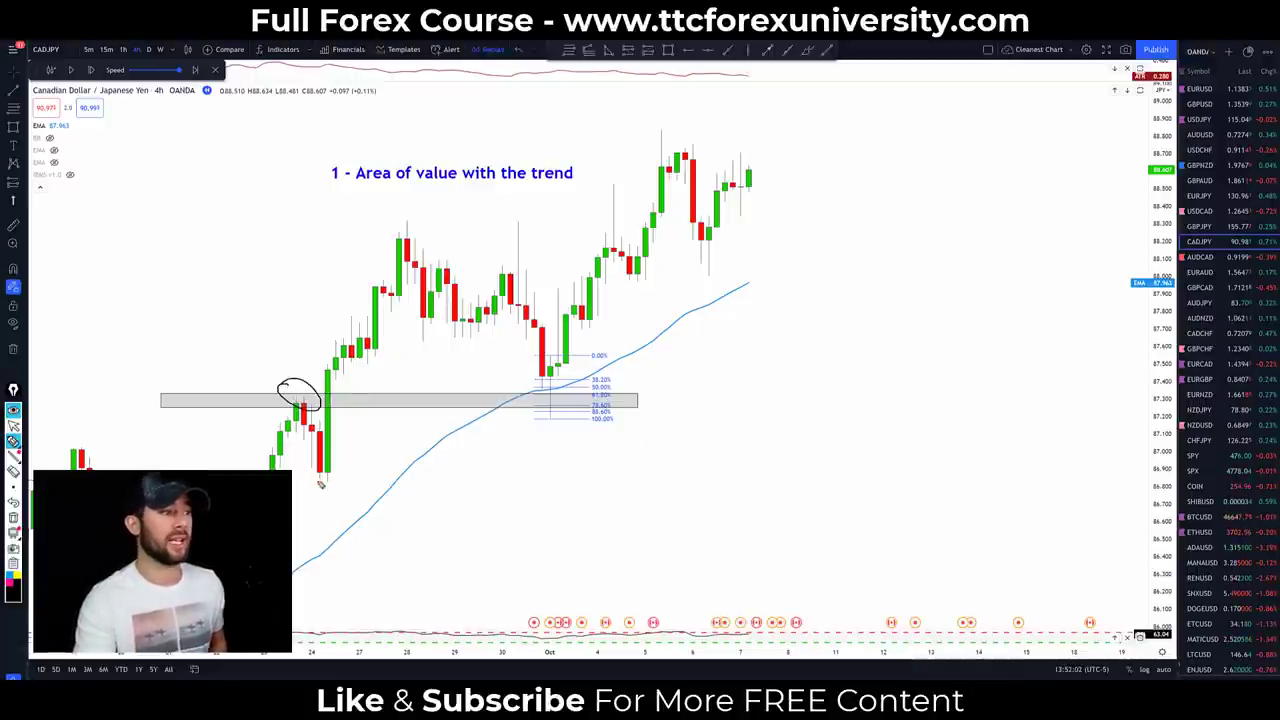
mouse_move(320, 484)
mouse_down()
mouse_move(406, 230)
mouse_move(544, 376)
mouse_move(530, 396)
mouse_move(548, 370)
mouse_up()
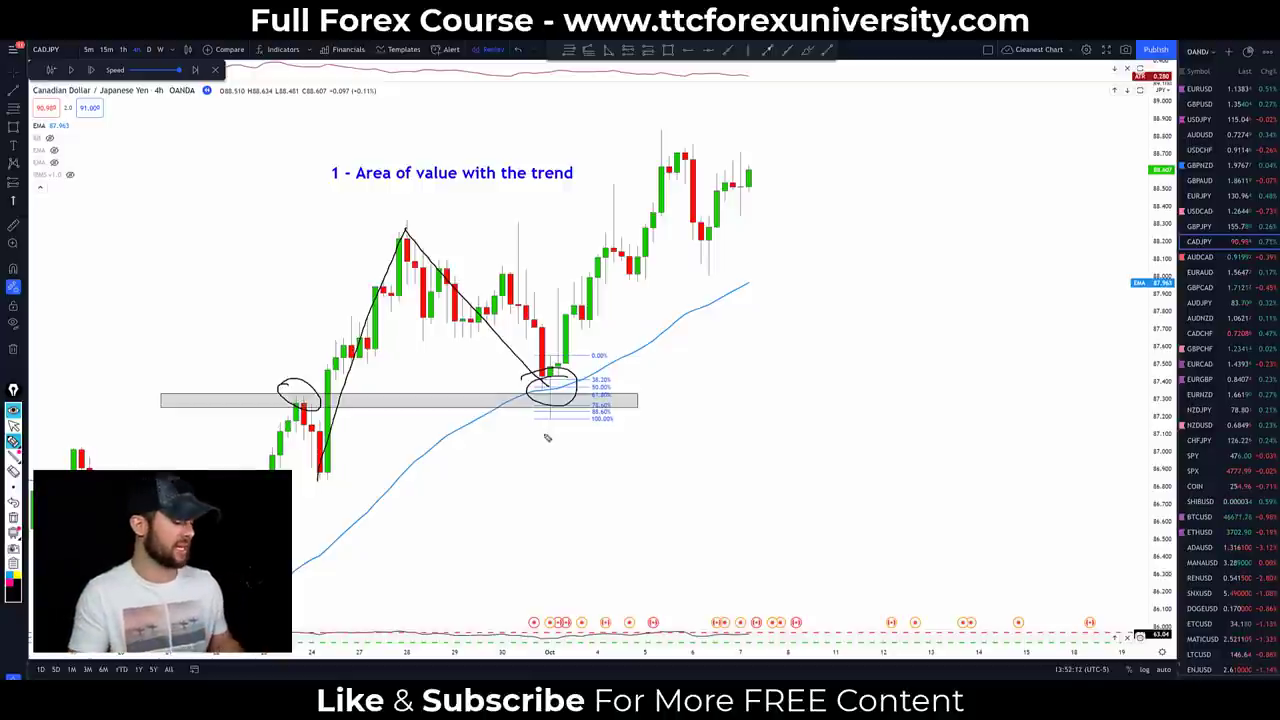
key(ctrl+shift+c)
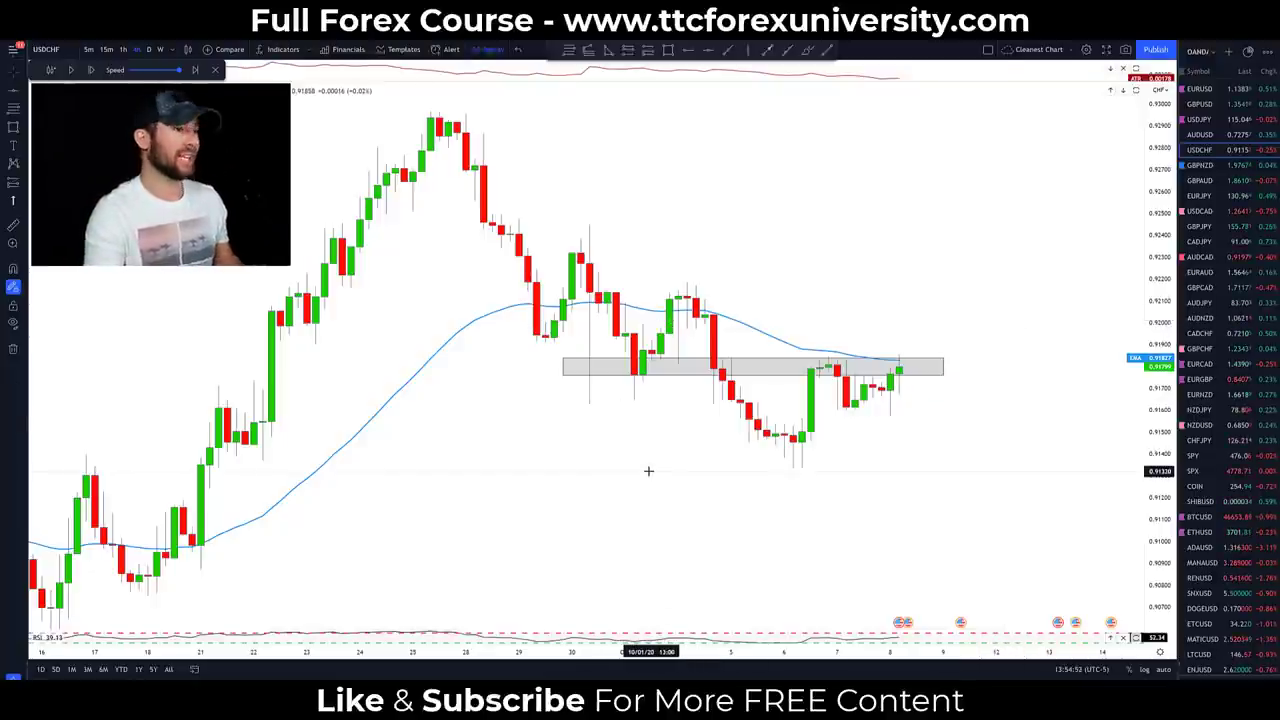
On the USDCHF chart, circle the lows at the grey zone, trace the downtrend swings with an arrow at the low, and clear the drawings.
mouse_move(660, 362)
mouse_down()
mouse_move(563, 366)
mouse_move(655, 385)
mouse_move(638, 358)
mouse_up()
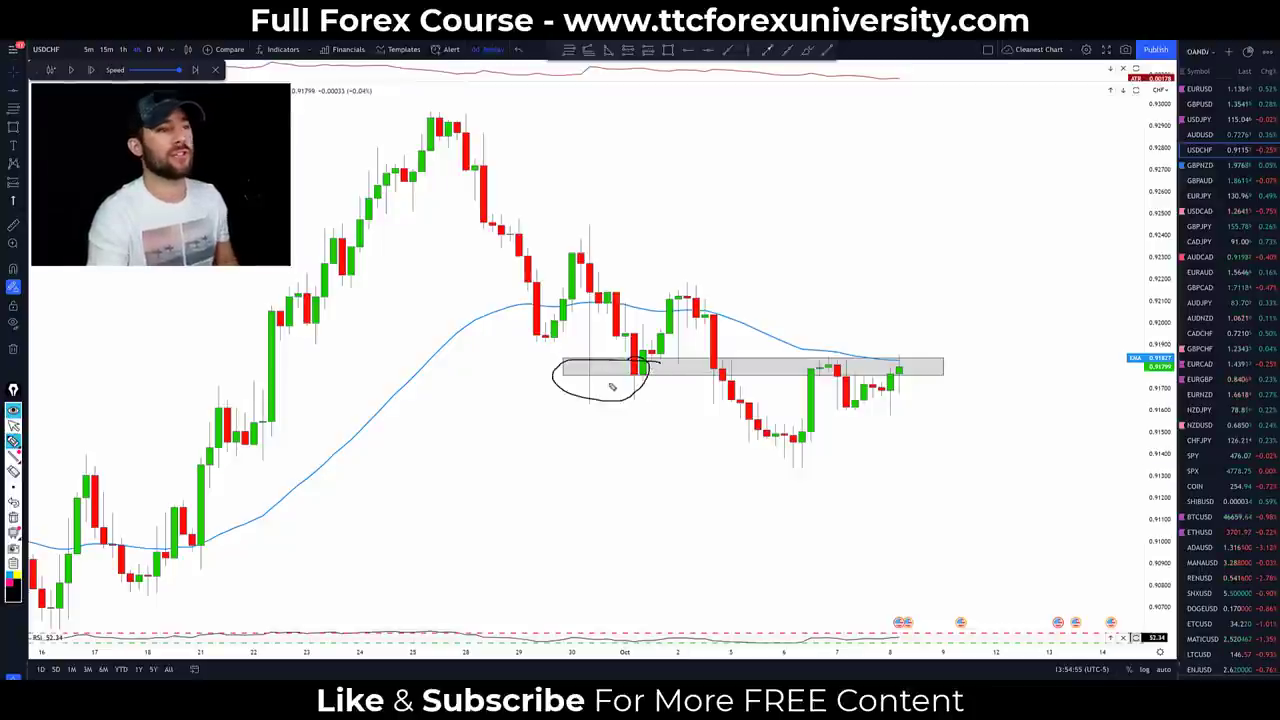
mouse_move(586, 233)
mouse_down()
mouse_move(672, 305)
mouse_move(700, 296)
mouse_move(798, 462)
mouse_up()
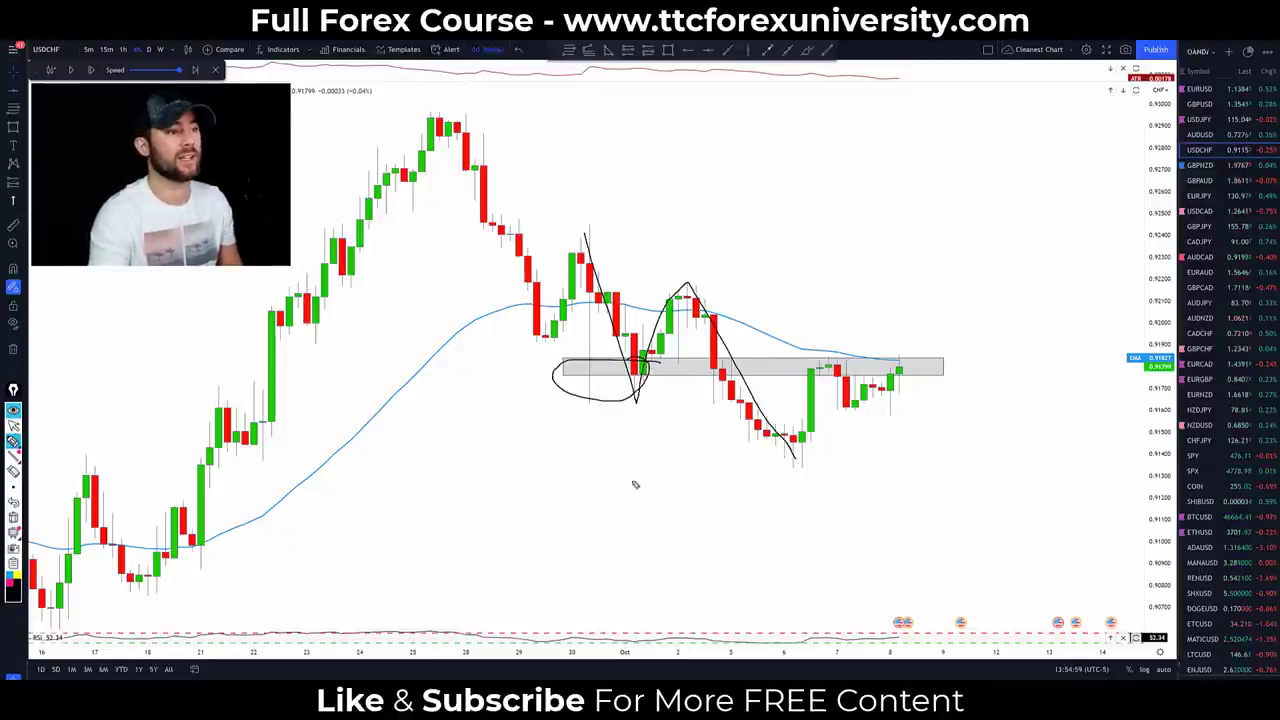
drag(633, 484, 636, 413)
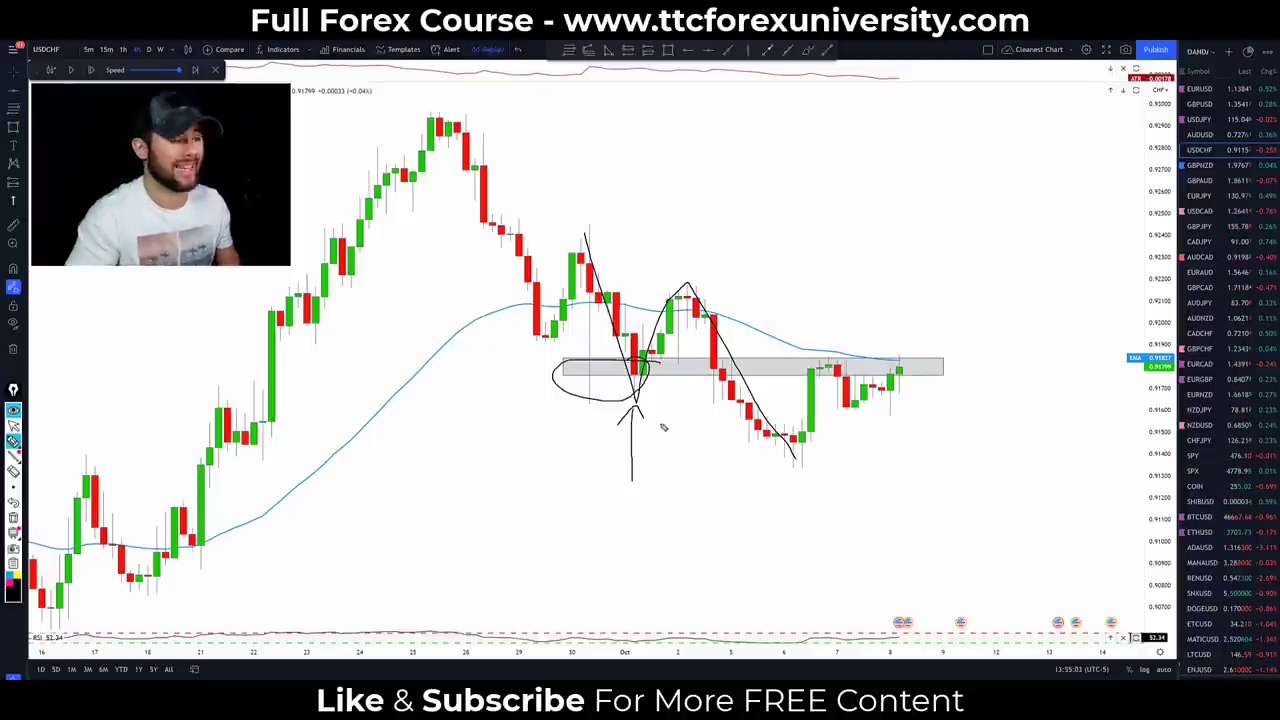
key(ctrl+shift+c)
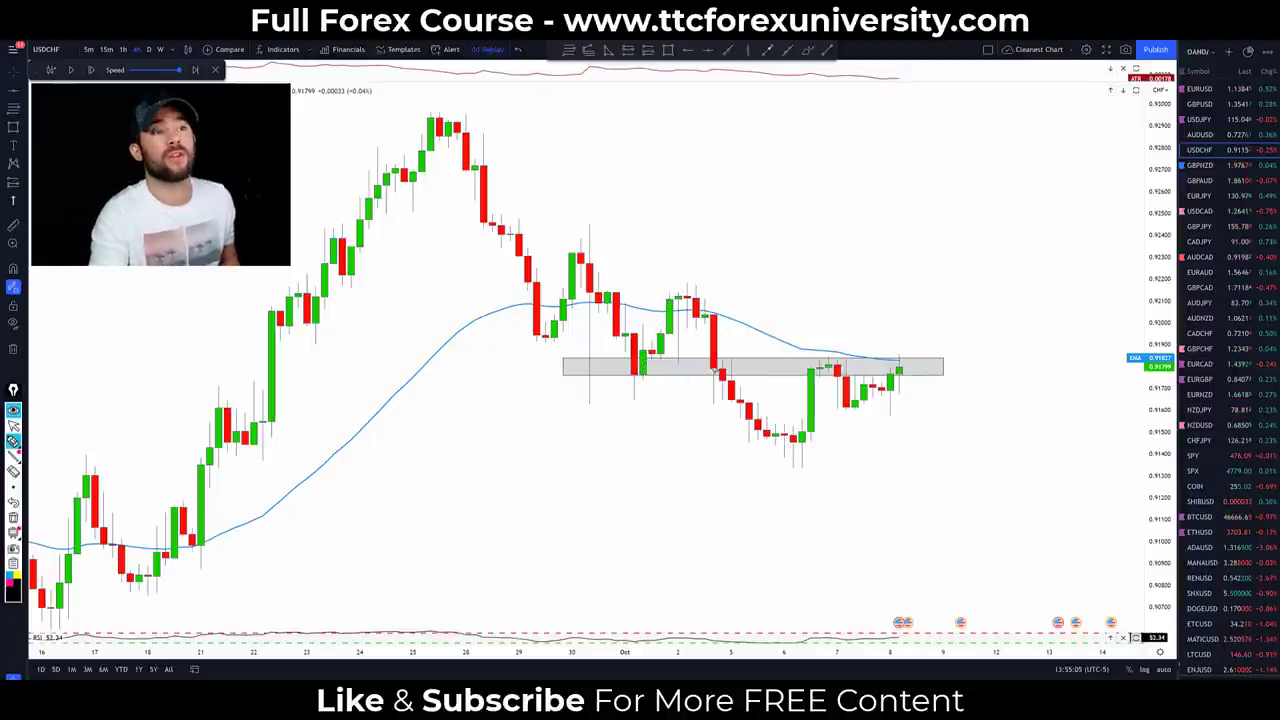
Circle the latest USDCHF candle at the grey zone, trace the moving average through it, and clear the marks.
mouse_move(908, 345)
mouse_down()
mouse_move(897, 349)
mouse_move(951, 384)
mouse_move(867, 334)
mouse_move(814, 352)
mouse_move(987, 377)
mouse_up()
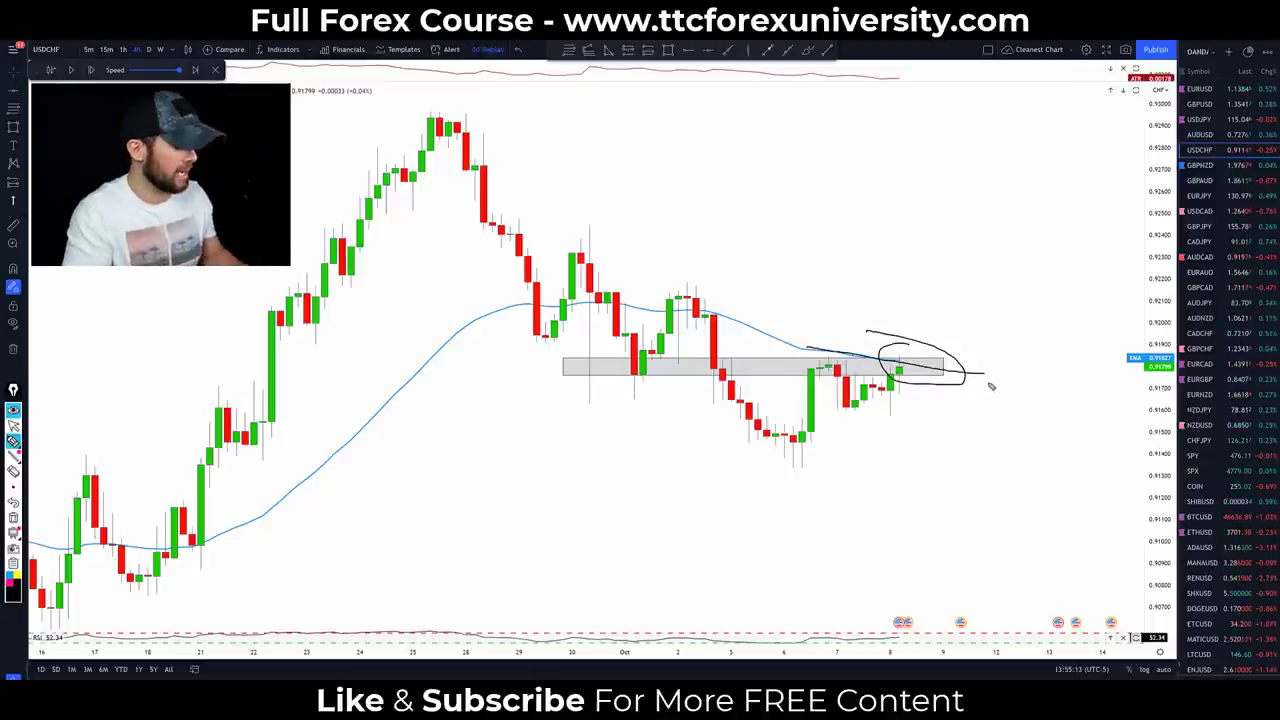
key(ctrl+shift+c)
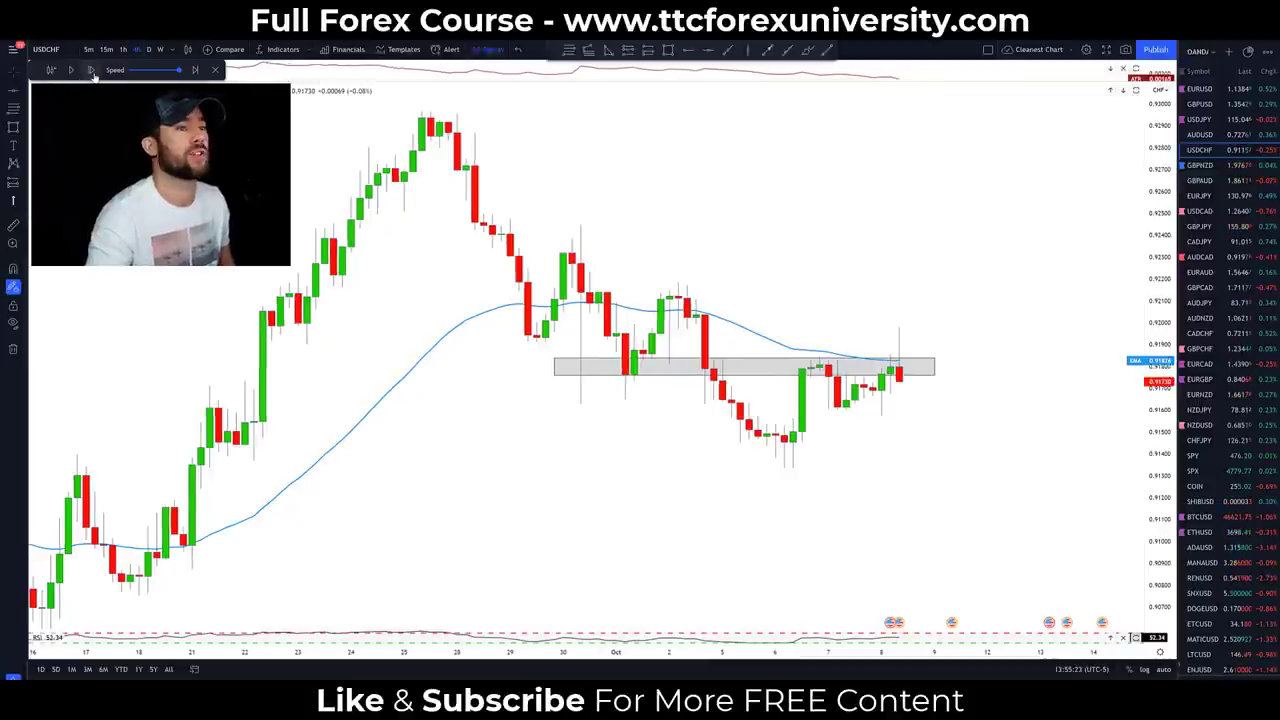
Measure the latest USDCHF candle from its high to its low with a Fibonacci retracement, and delete the retracement.
scroll(857, 500, up, 2)
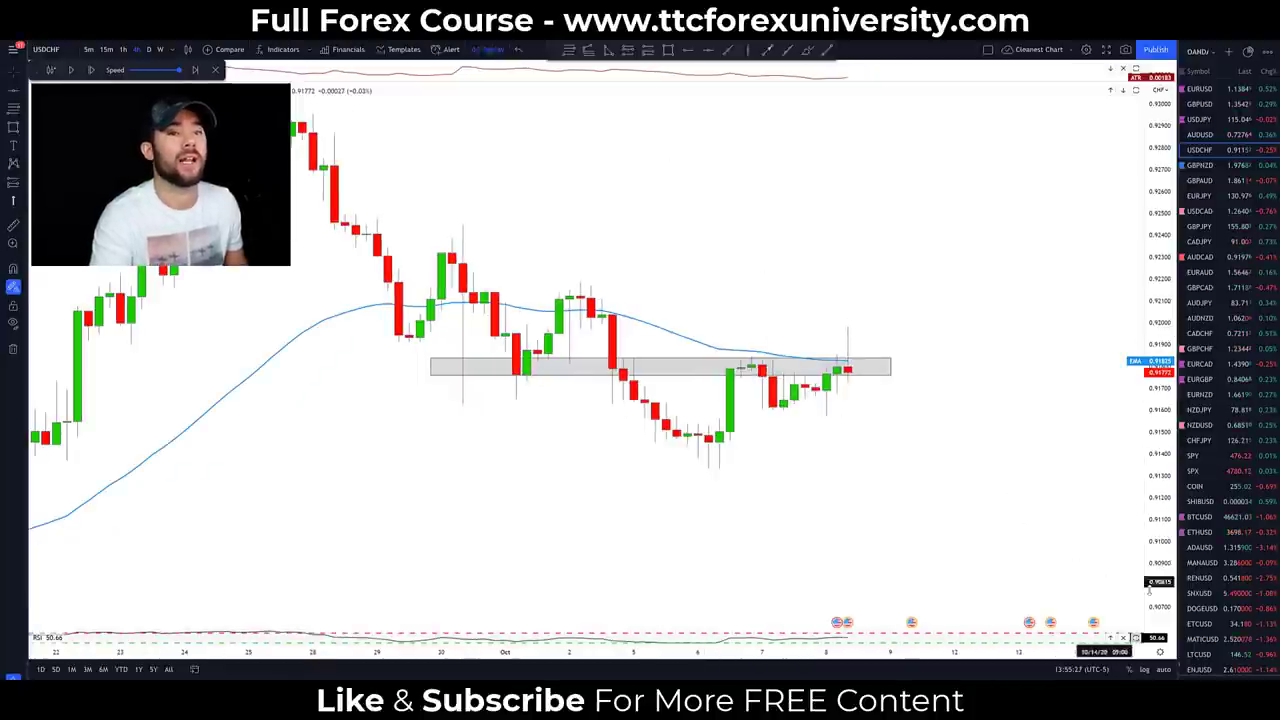
scroll(1160, 588, up, 3)
scroll(834, 520, up, 2)
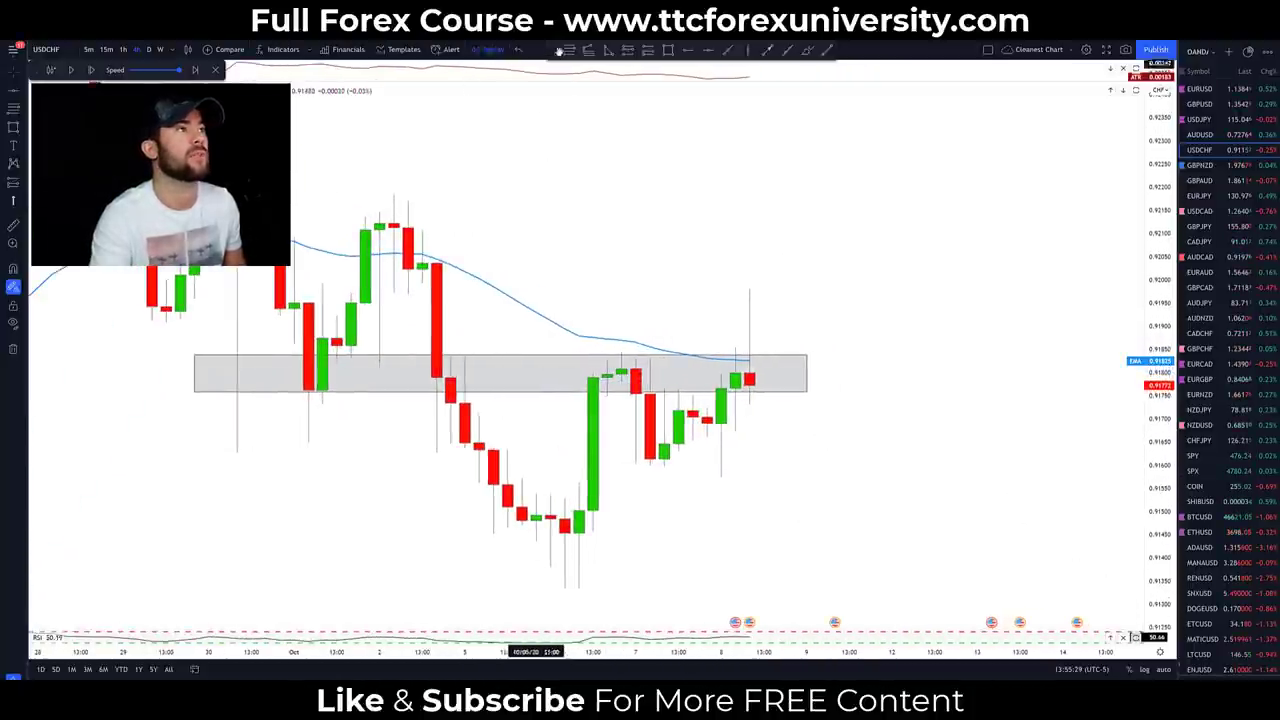
click(705, 288)
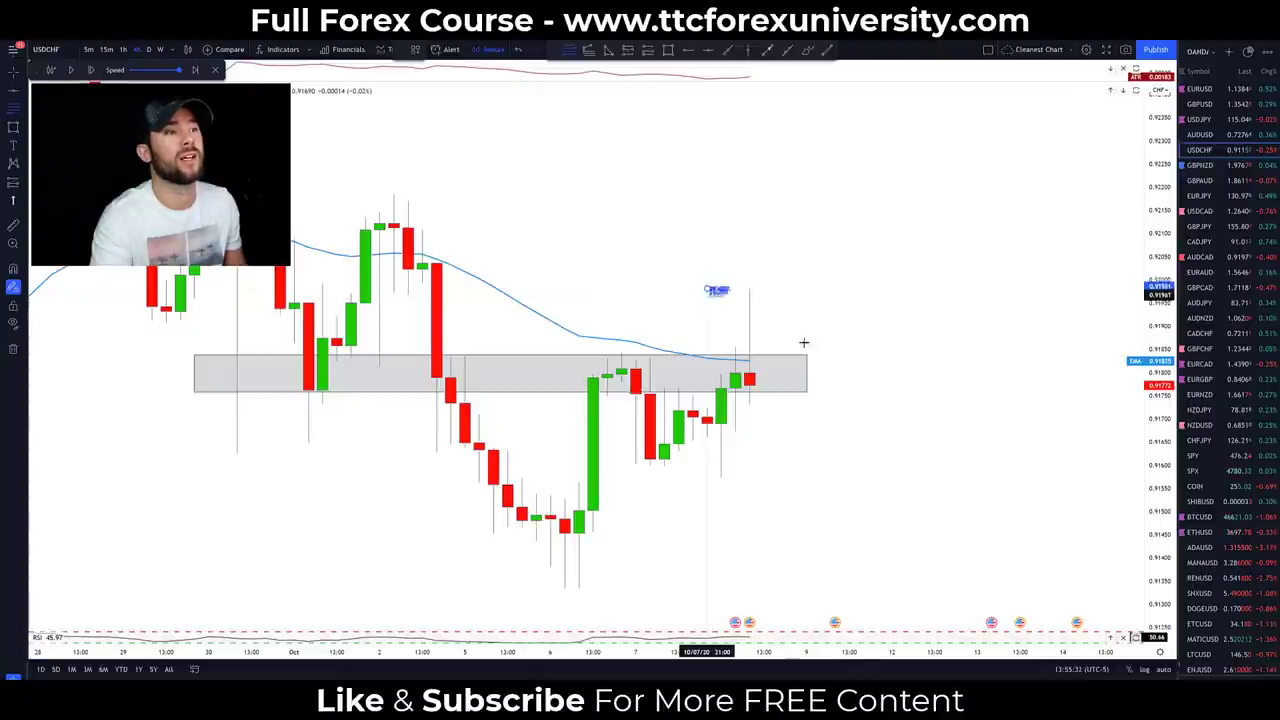
click(846, 404)
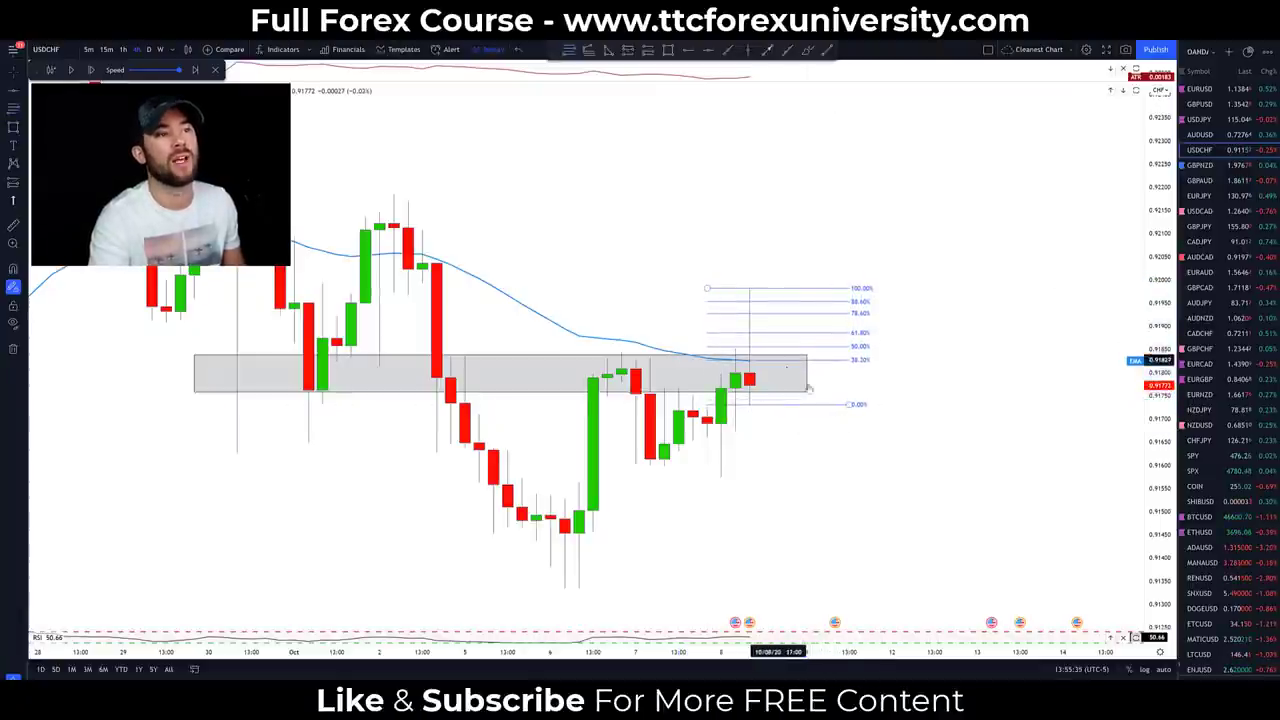
click(857, 359)
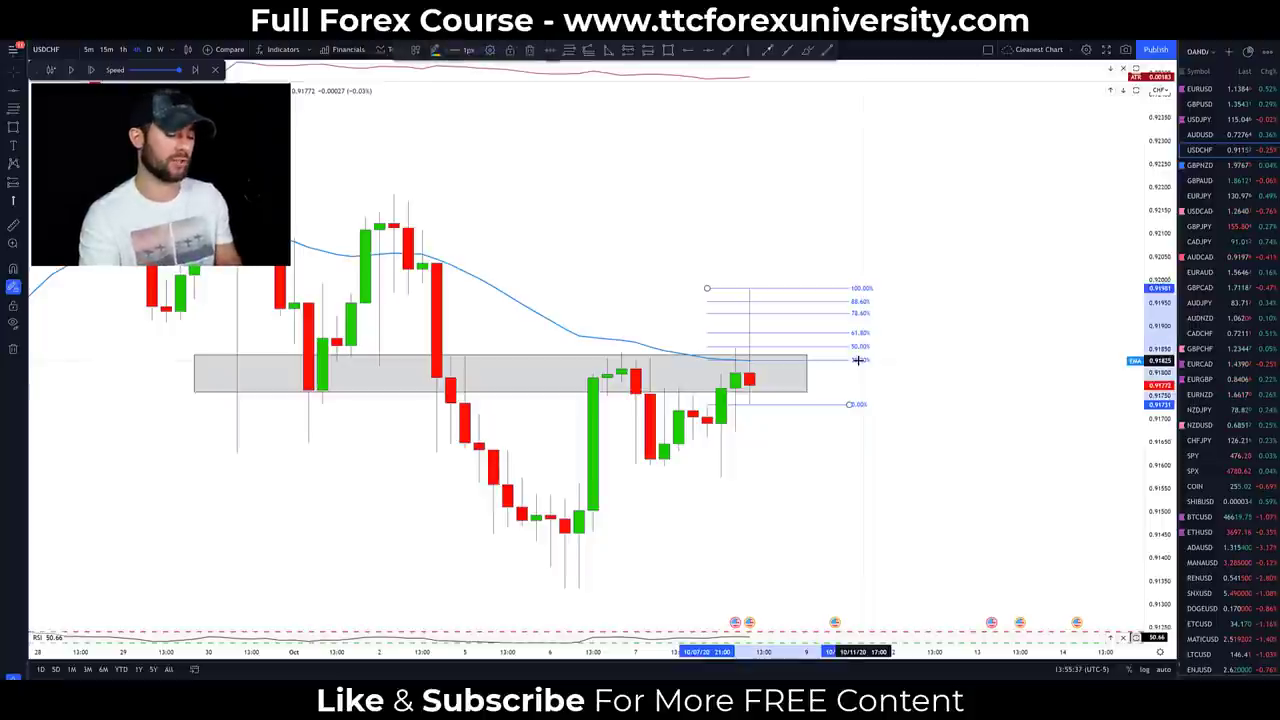
key(Delete)
Play the USDCHF bar replay forward to about 13 October and pause it.
scroll(1068, 329, down, 2)
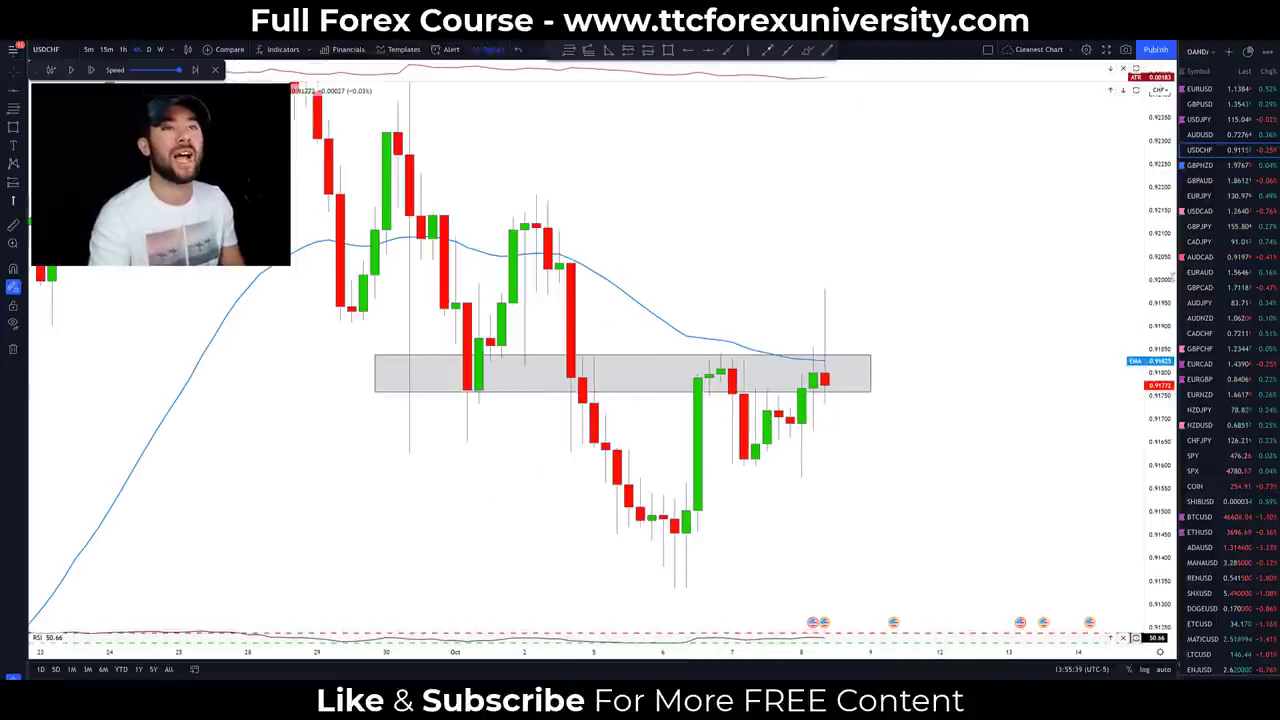
scroll(1172, 282, down, 5)
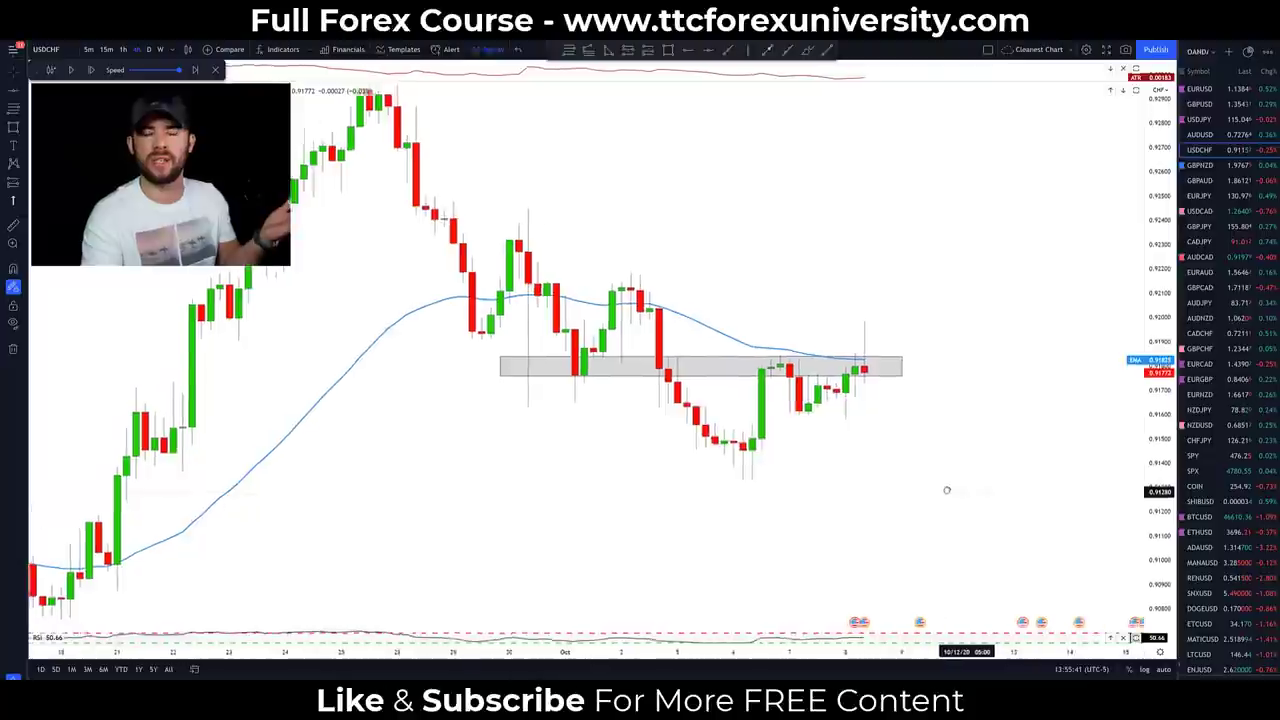
drag(946, 490, 845, 478)
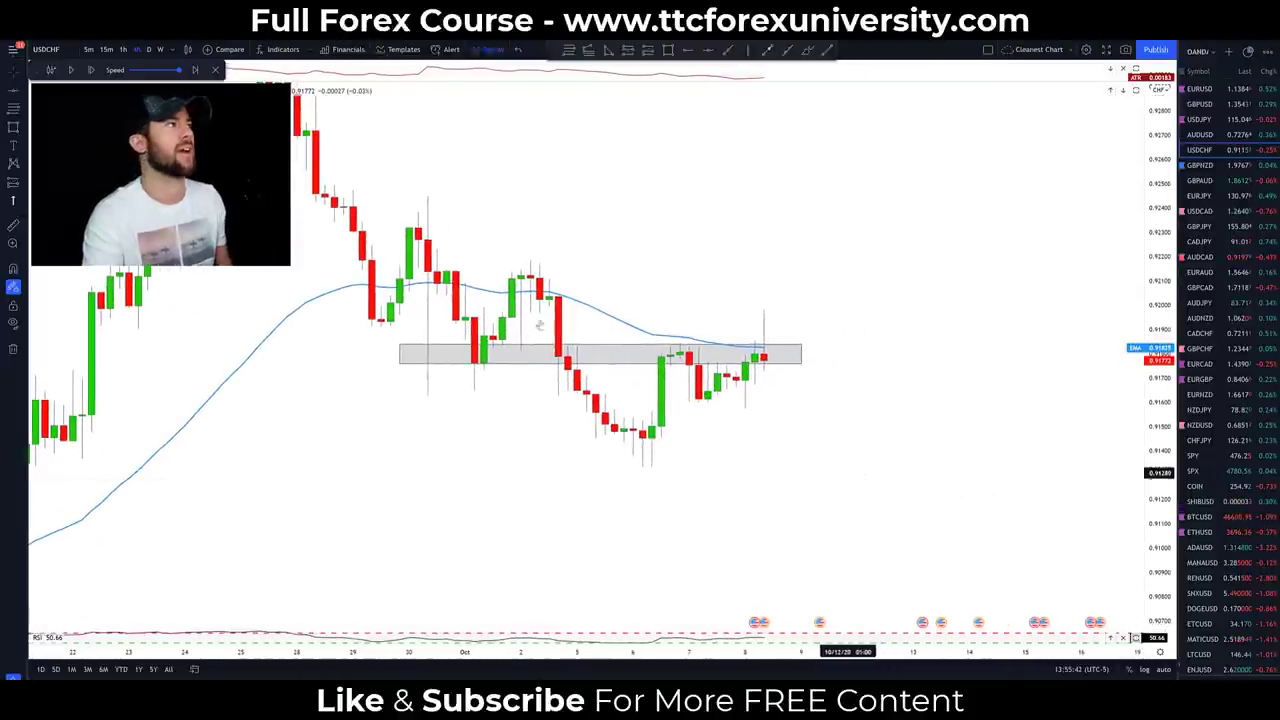
click(71, 70)
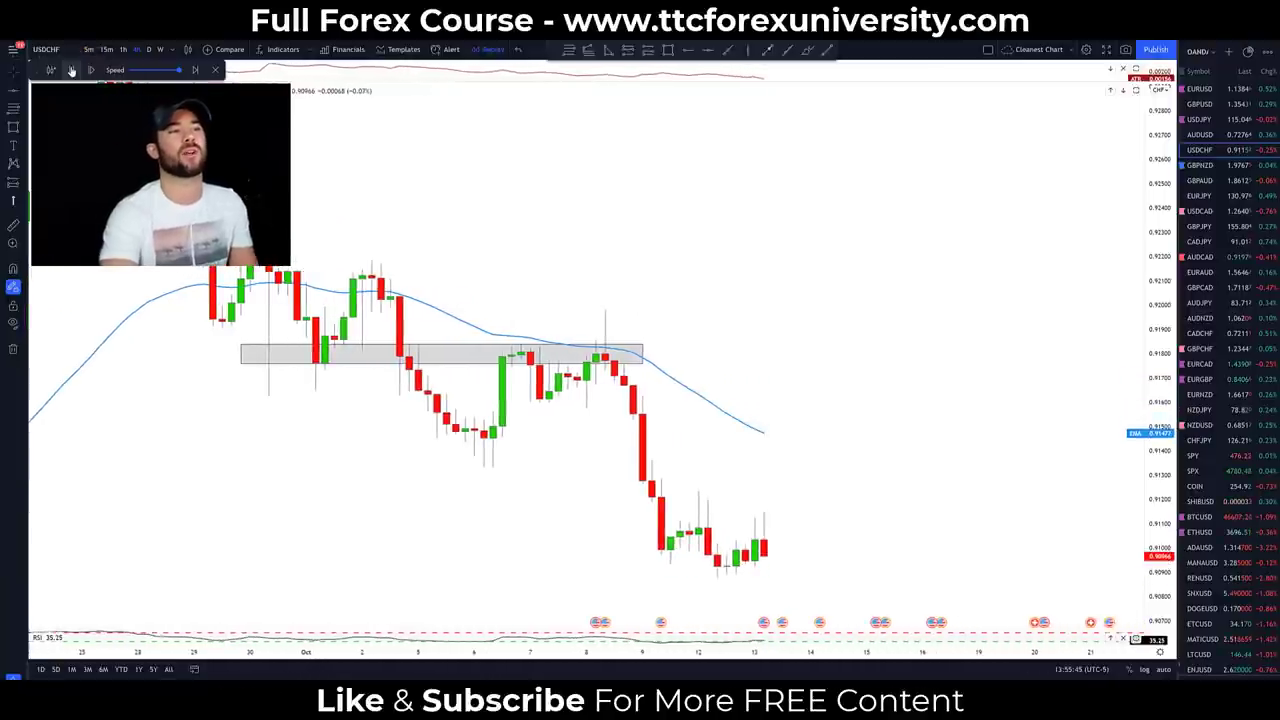
click(71, 70)
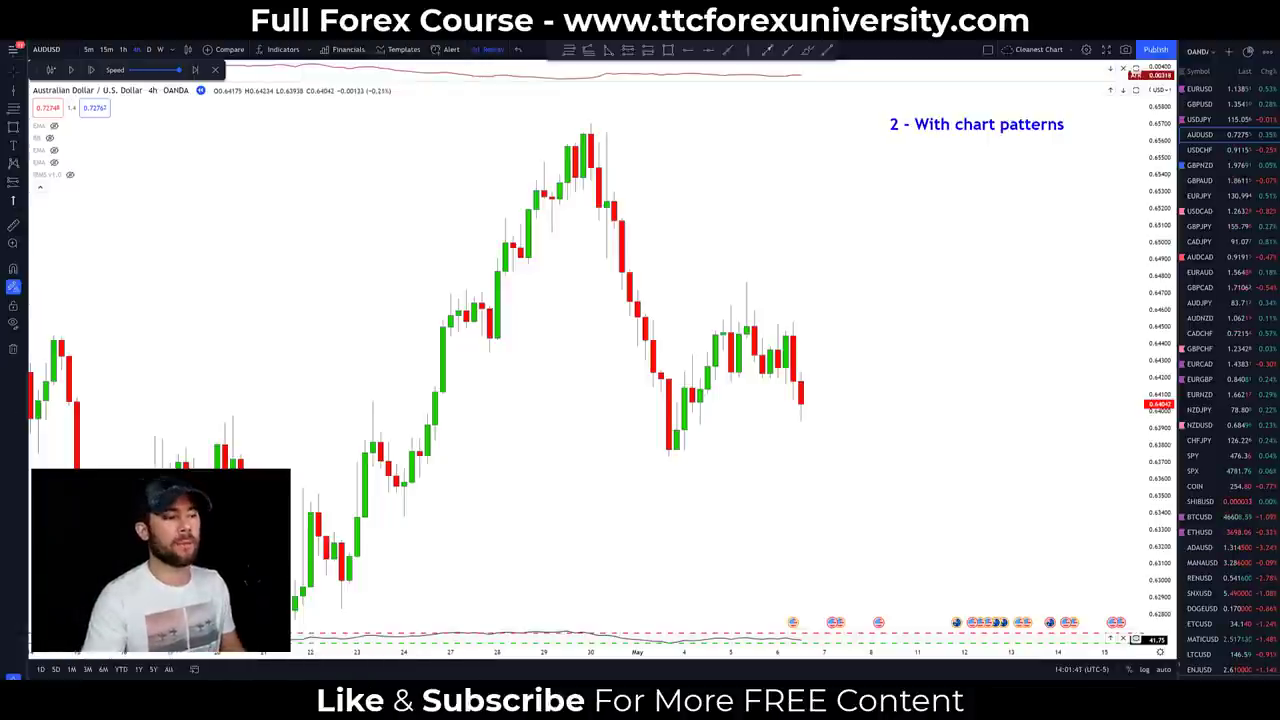
Sketch a steep upward arrow in the empty area beside the AUDUSD candles, and clear the drawing.
key(ctrl+shift+p)
drag(1025, 467, 1115, 180)
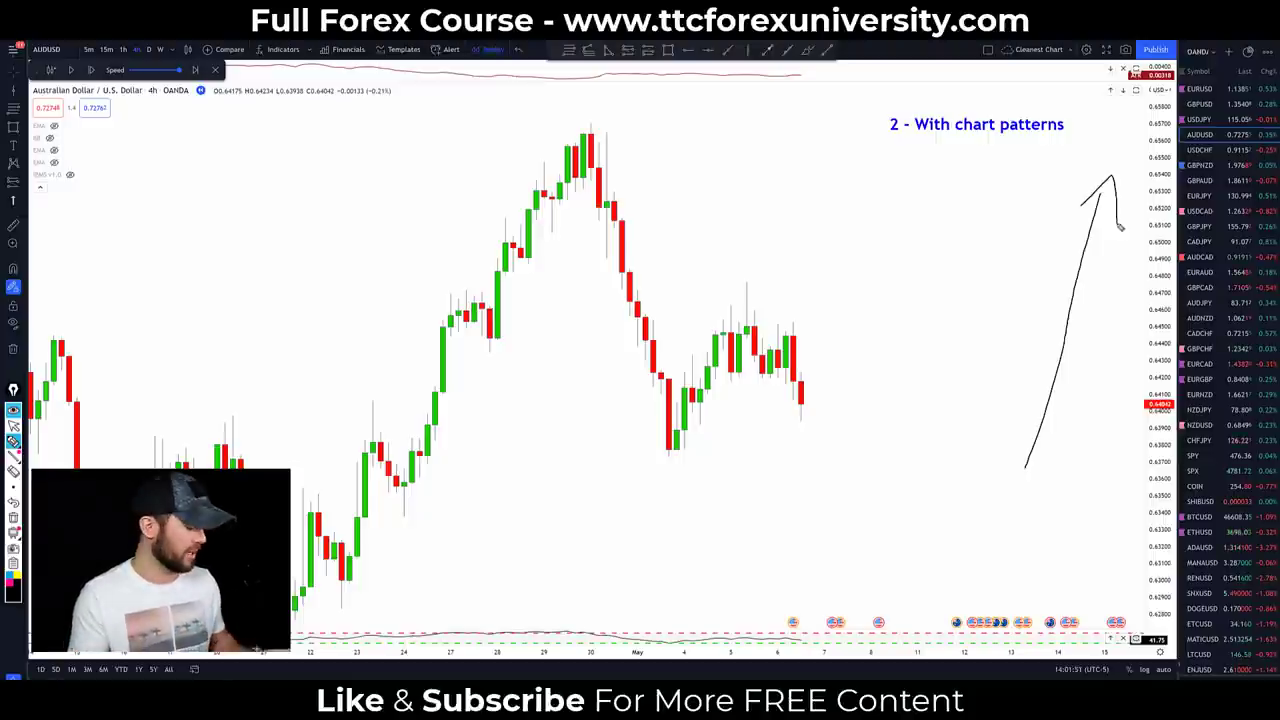
key(Escape)
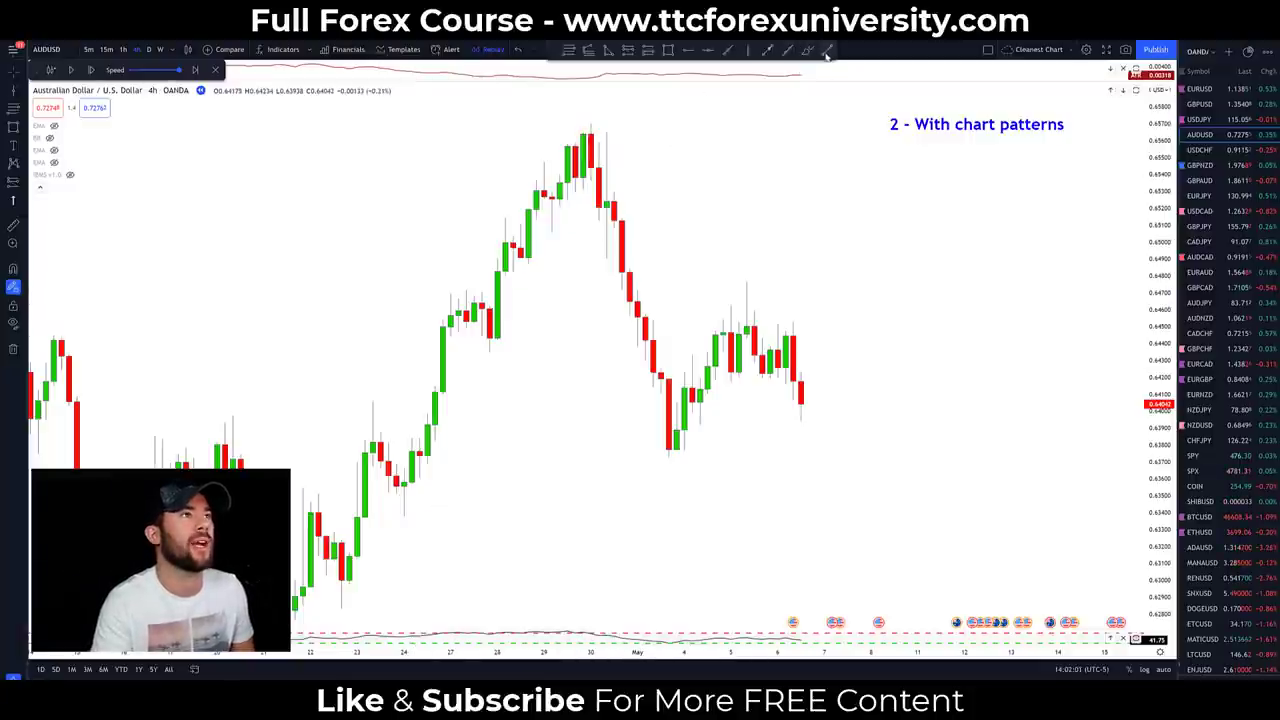
Trace the AUDUSD swings with connected lines from the 30 April high to the early May low and up to the 5 May high.
mouse_move(590, 124)
mouse_down()
mouse_move(606, 371)
mouse_move(669, 451)
mouse_move(745, 315)
mouse_up()
click(745, 315)
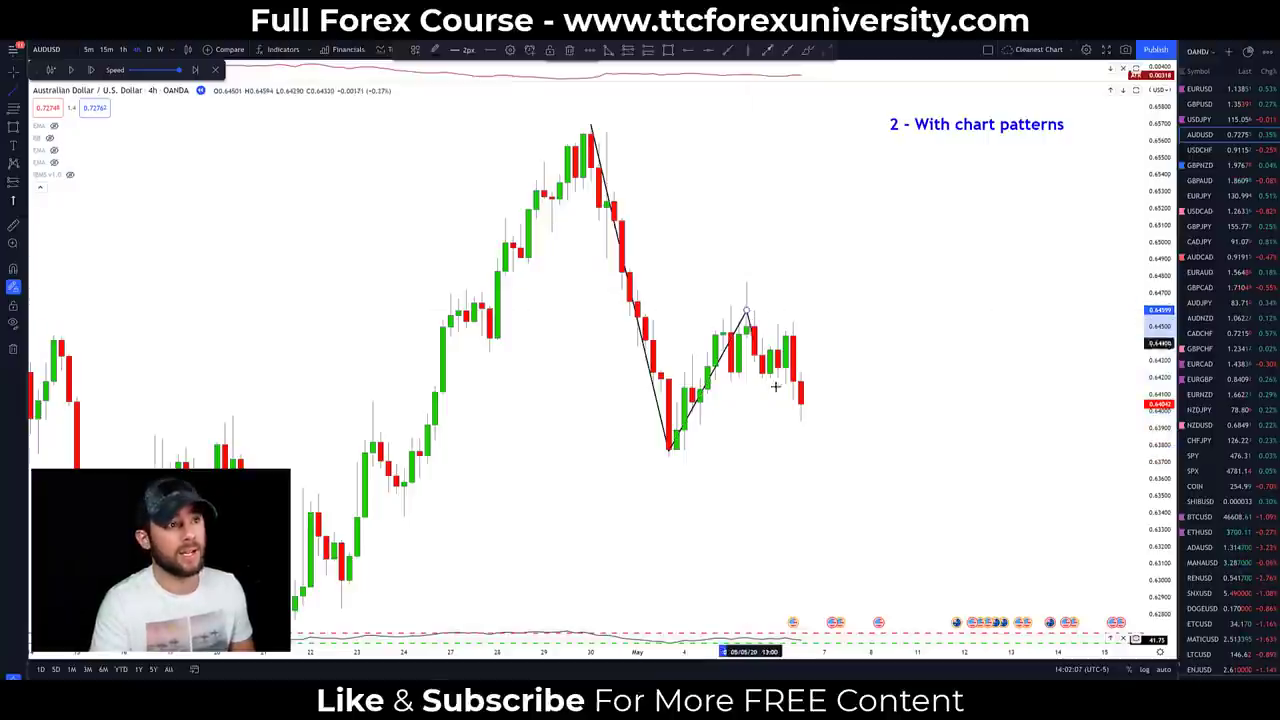
key(Escape)
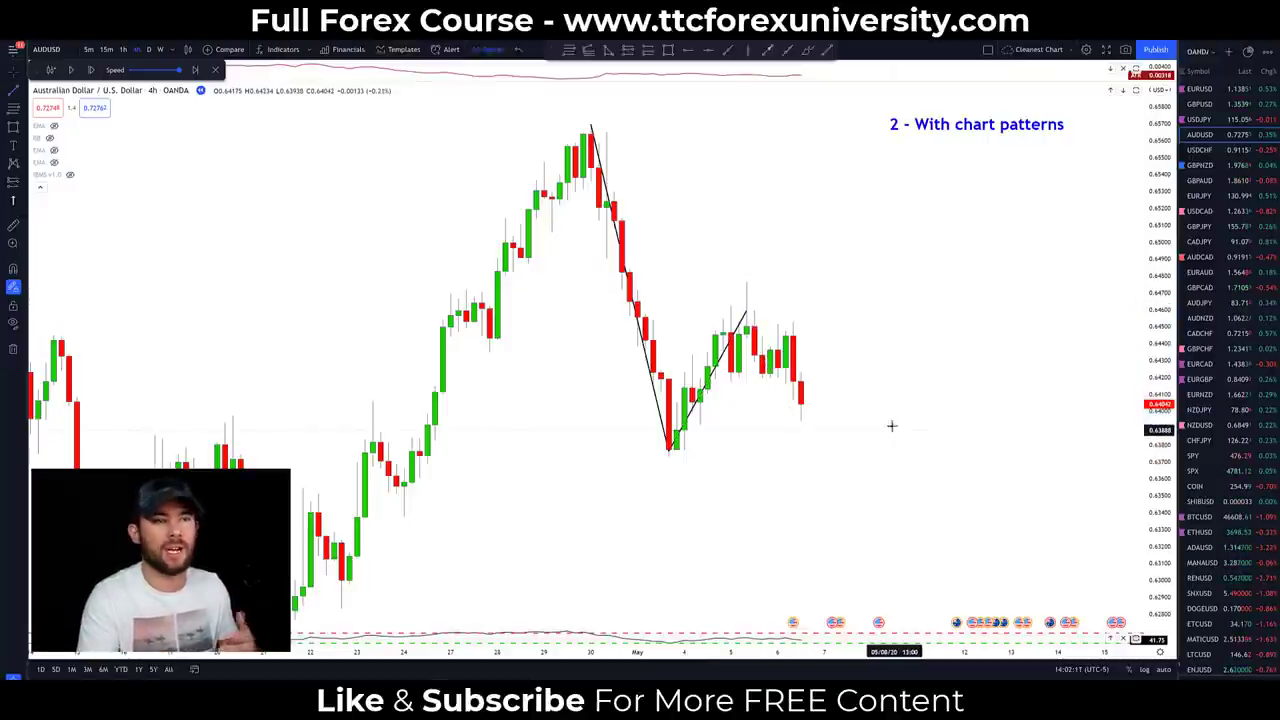
Advance the AUDUSD replay one candle and measure the new candle from its low to its high with a Fibonacci retracement.
click(90, 71)
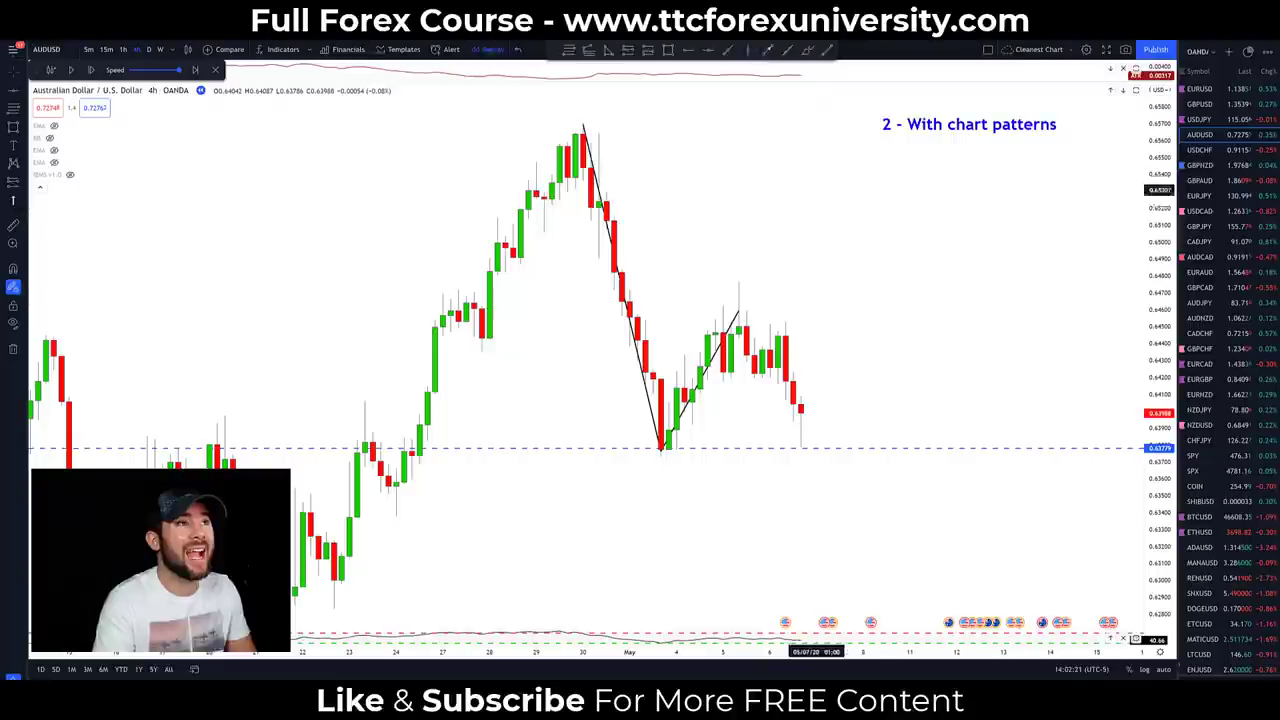
click(778, 447)
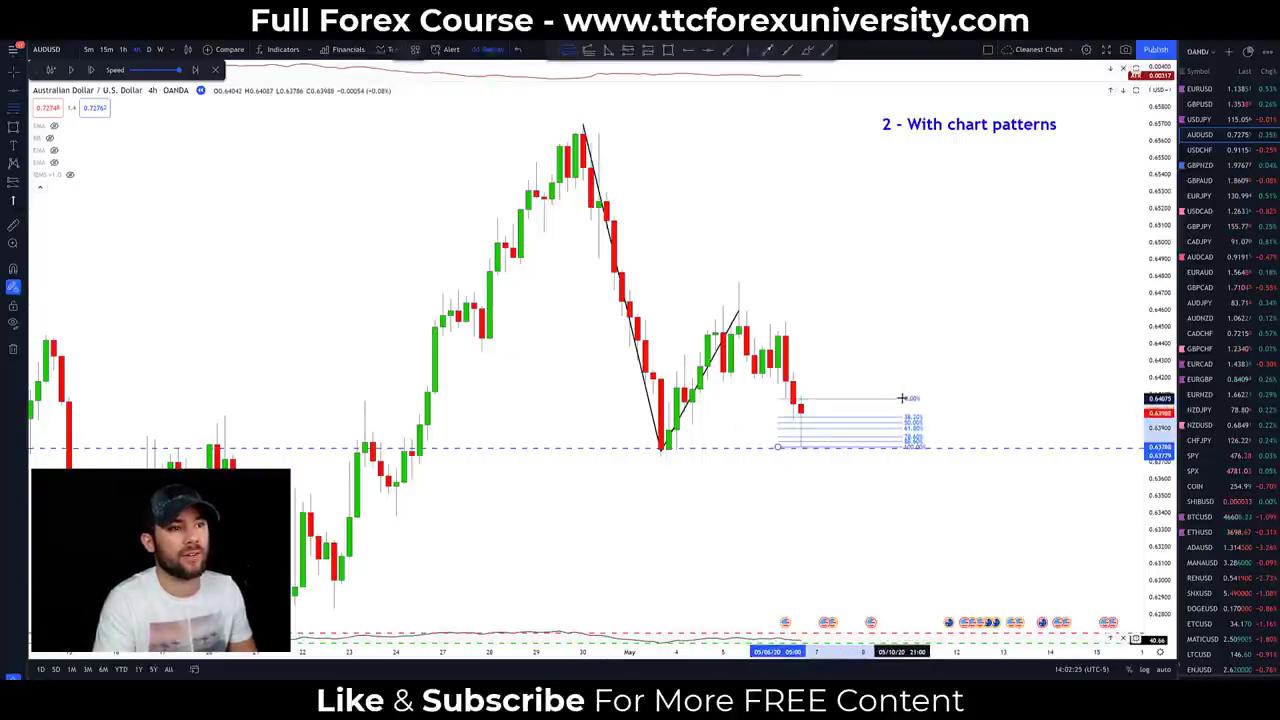
click(903, 396)
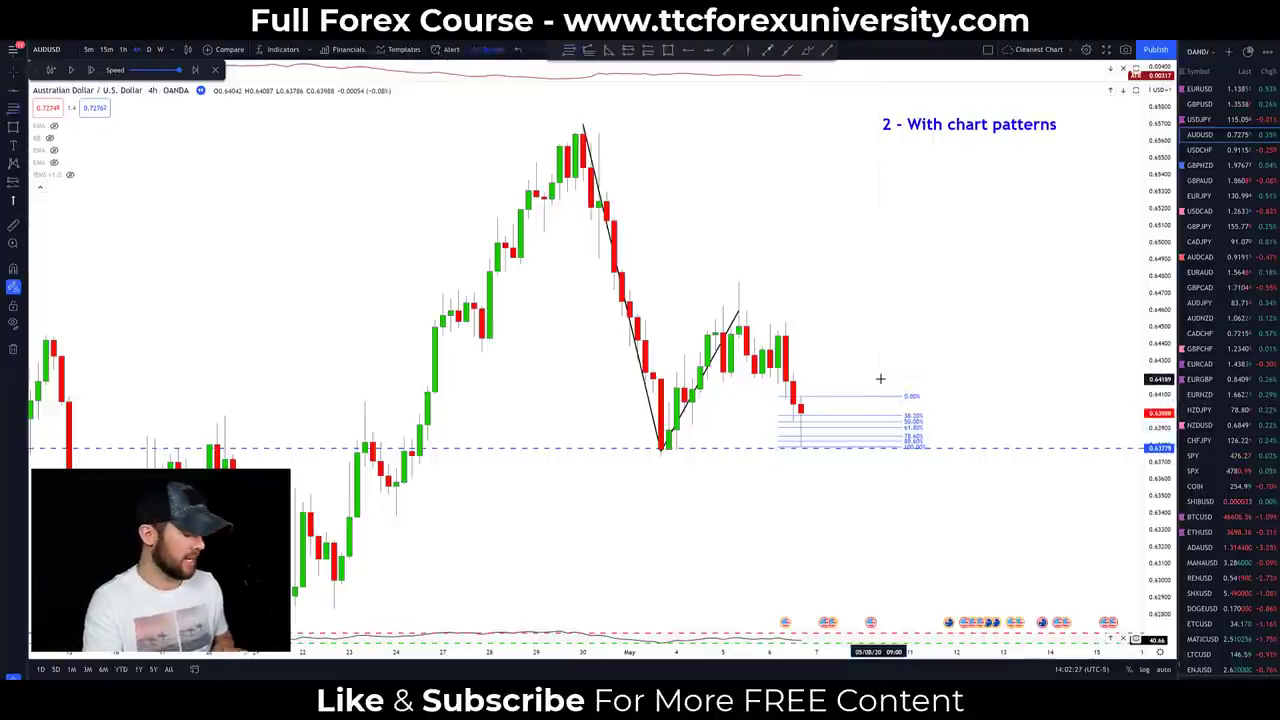
Circle the body of the latest AUDUSD candle, clear the circle, and delete the Fibonacci retracement.
key(ctrl+alt+1)
mouse_move(808, 400)
mouse_down()
mouse_move(788, 412)
mouse_move(801, 398)
mouse_up()
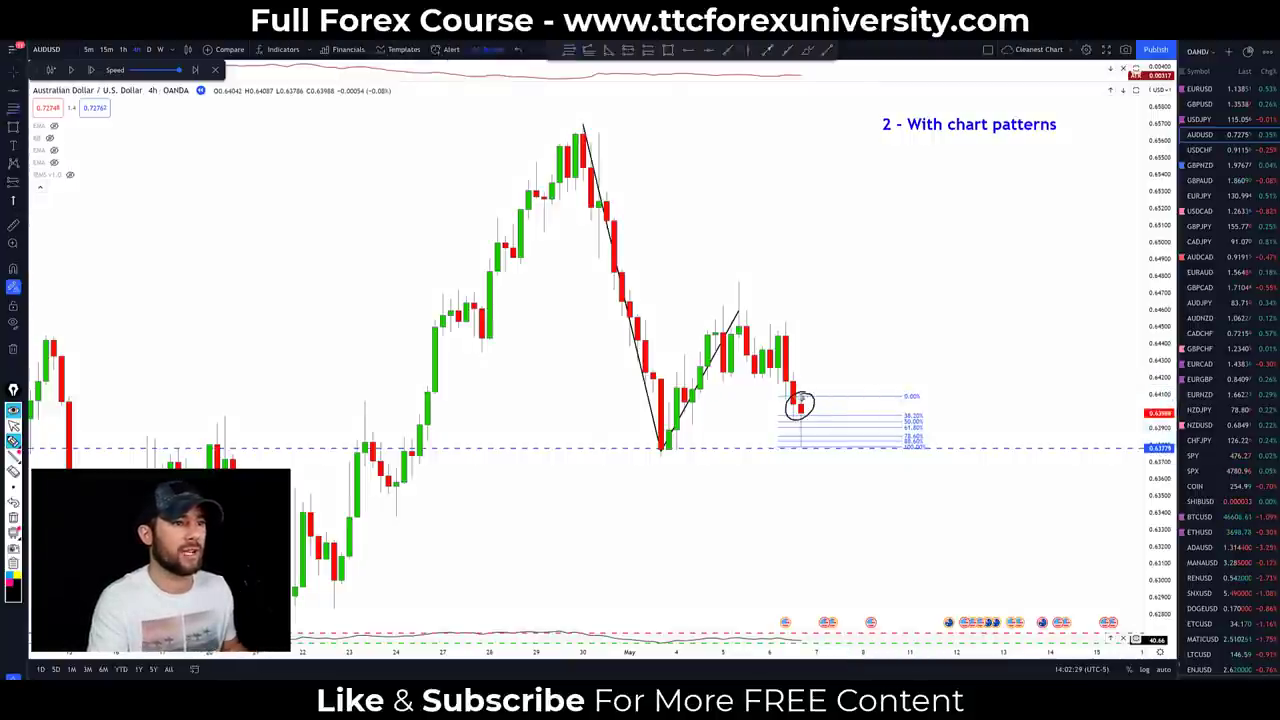
key(ctrl+alt+1)
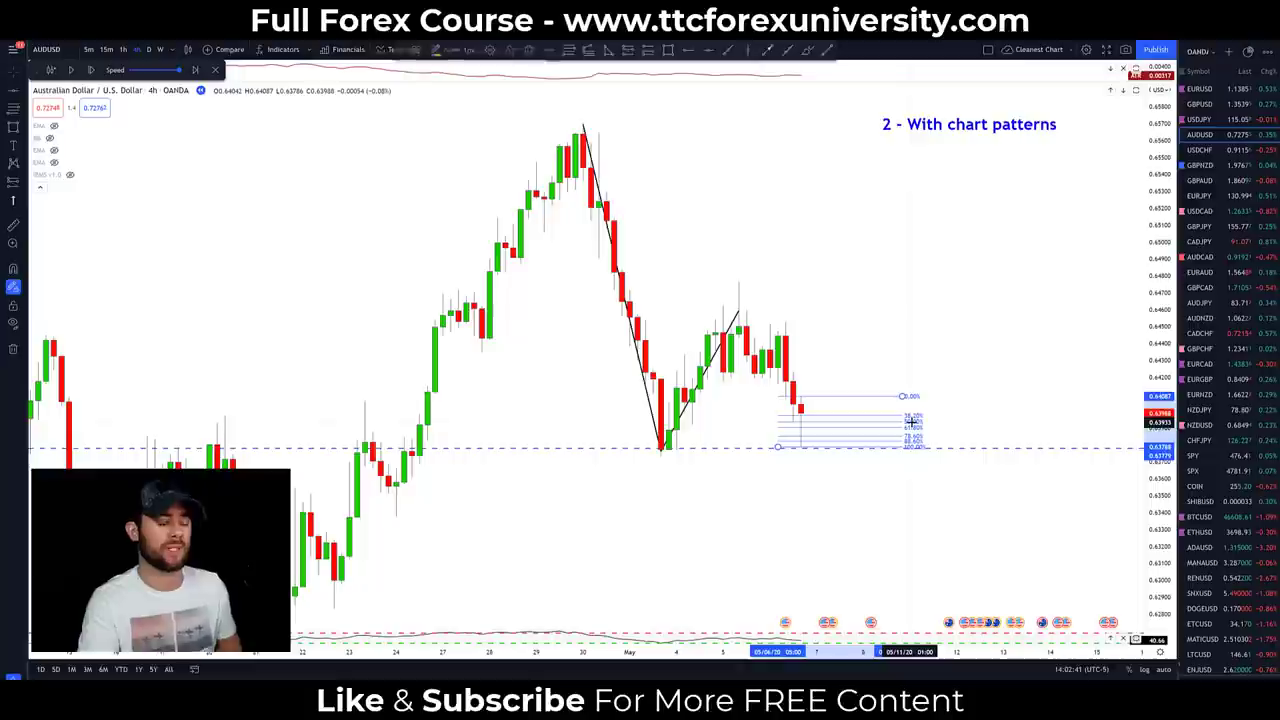
key(Delete)
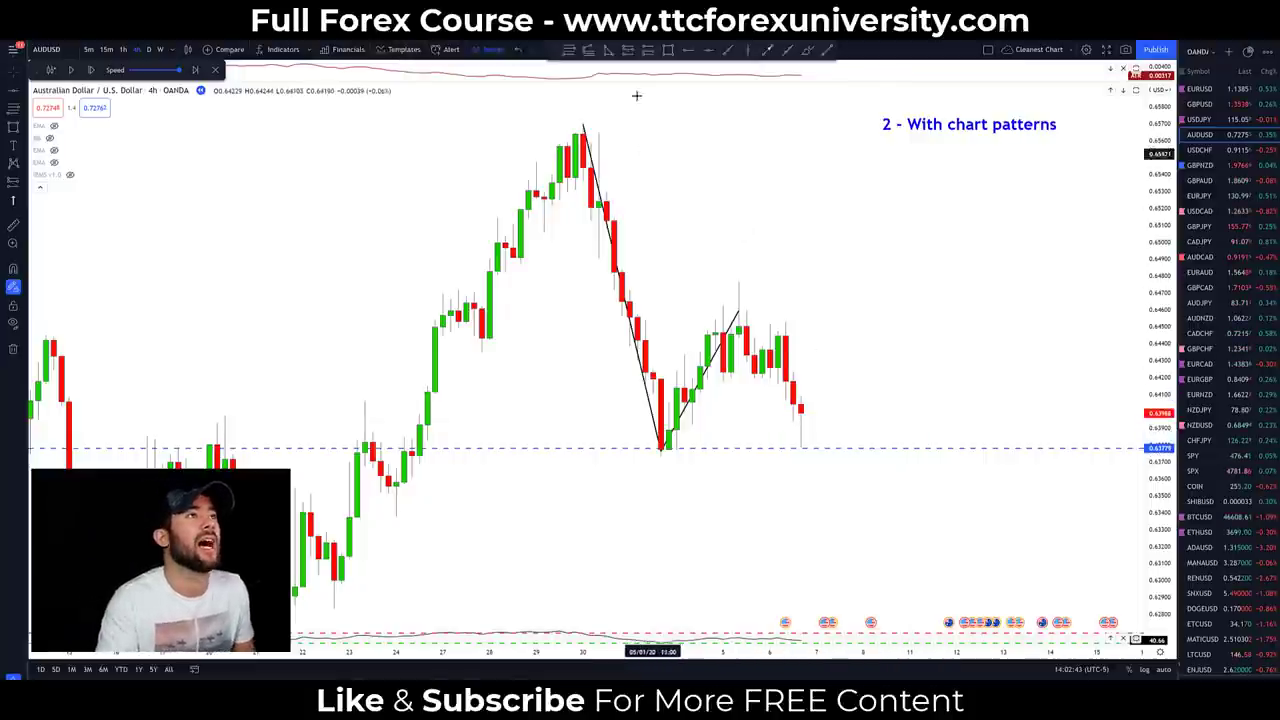
Place an AUDUSD long position with entry about 0.640, stop about 0.635 and target about 0.655, and play the bar replay.
click(822, 411)
drag(824, 519, 824, 492)
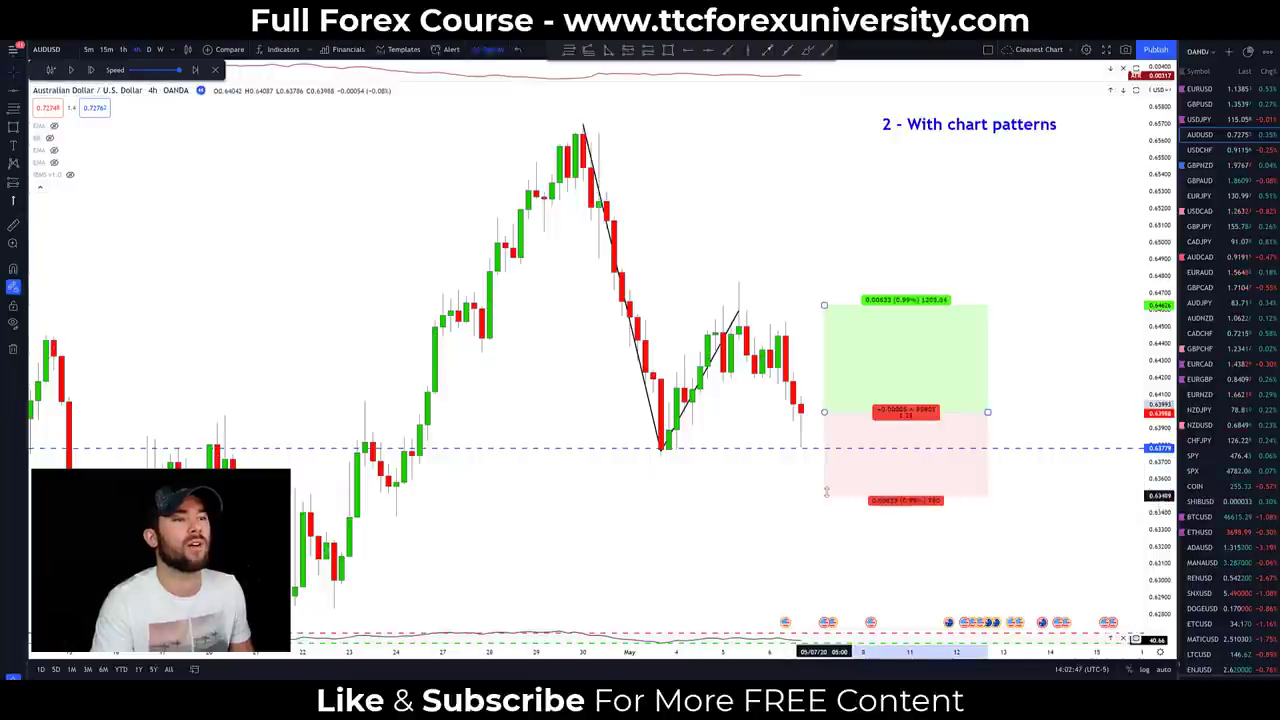
drag(824, 304, 783, 154)
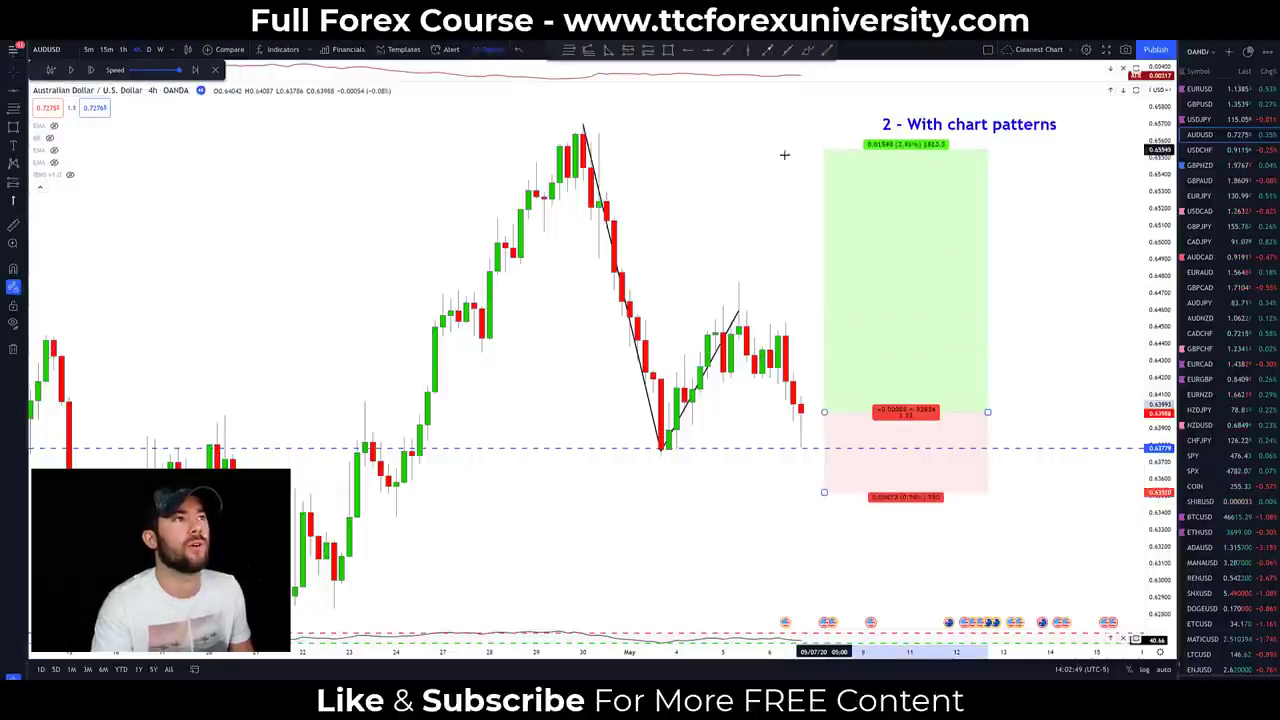
click(68, 71)
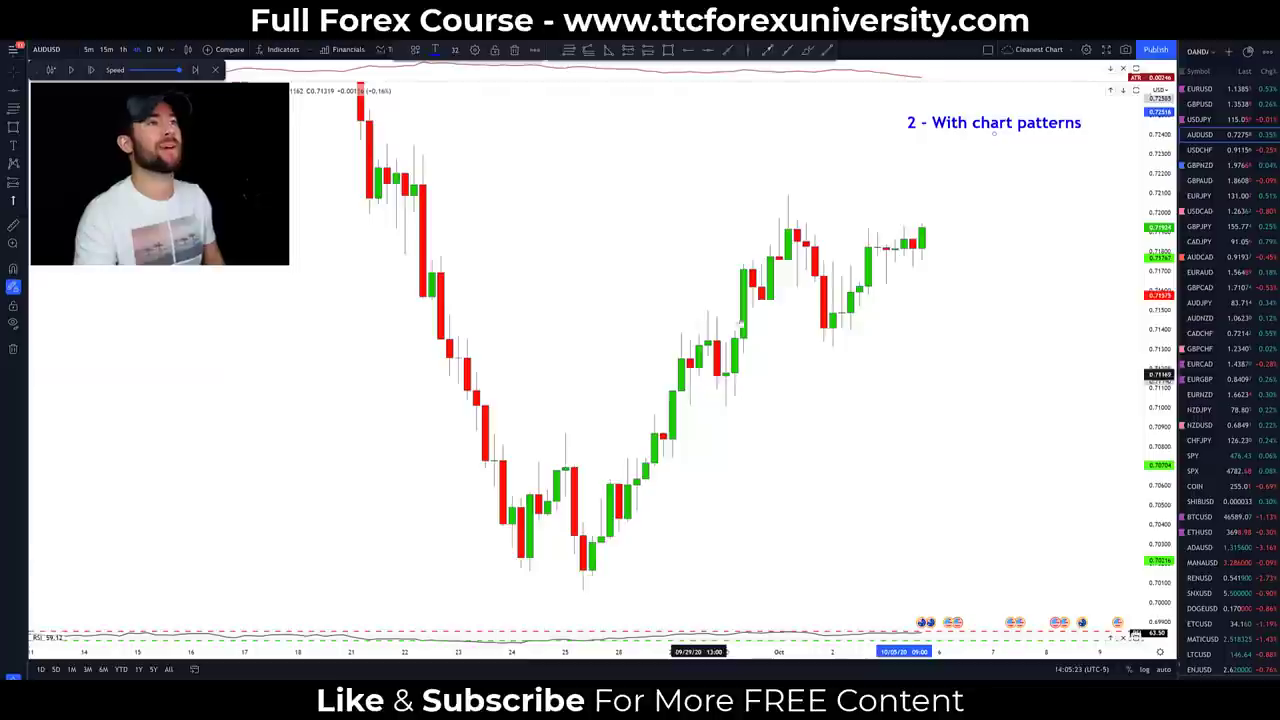
Trace the AUDUSD swings with connected lines from the late September low through the early October highs, and advance the replay one candle.
click(823, 52)
mouse_move(583, 590)
mouse_down()
mouse_move(795, 218)
mouse_move(787, 228)
mouse_move(832, 330)
mouse_move(884, 232)
mouse_up()
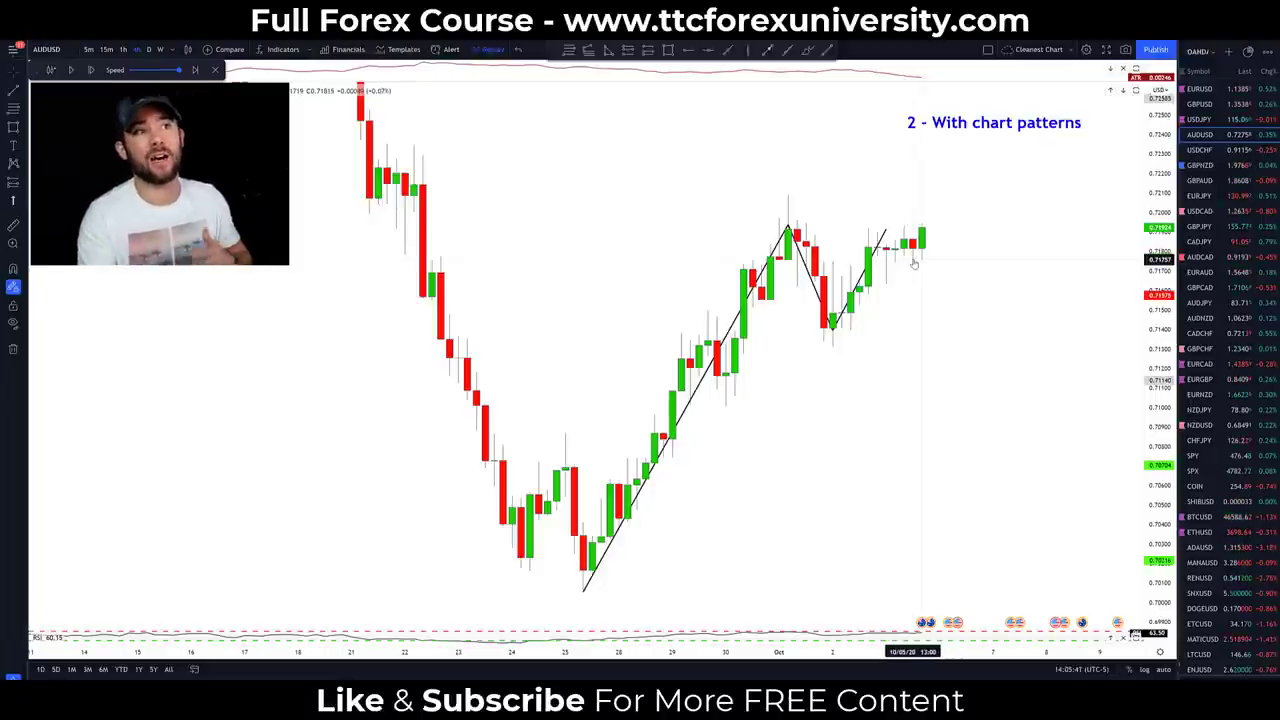
click(90, 70)
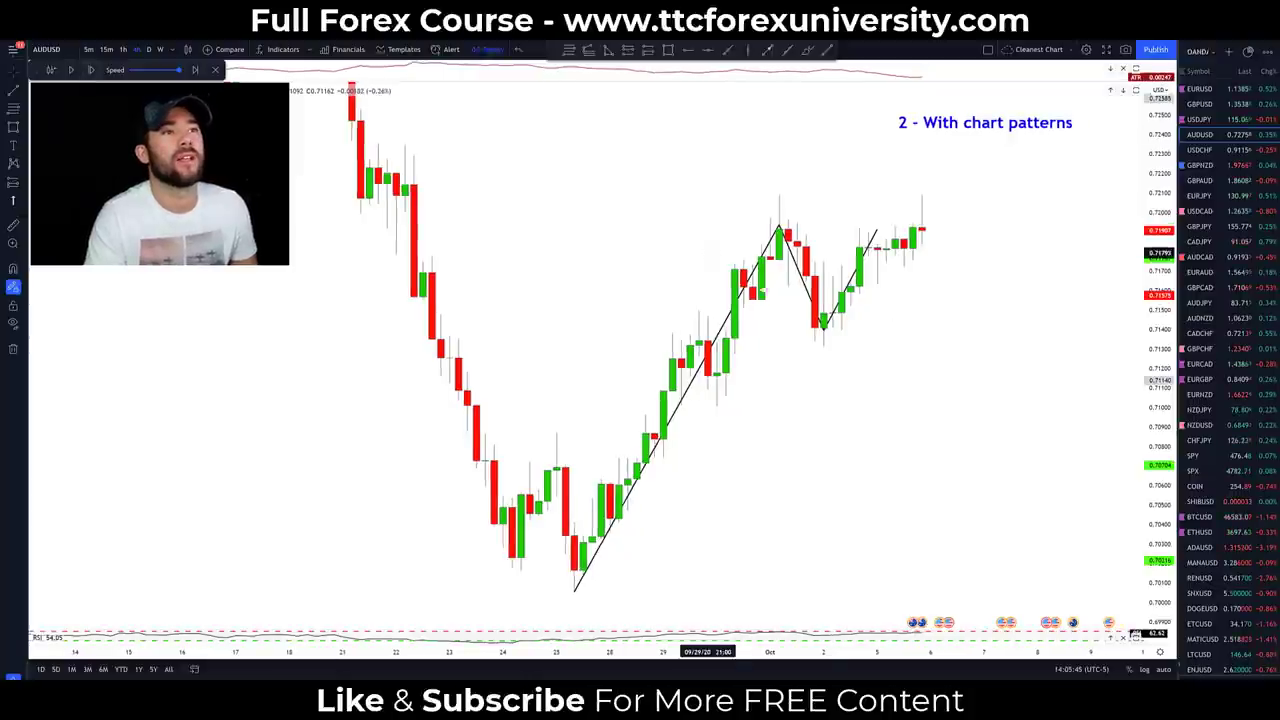
Measure the latest AUDUSD candle near the prior high with a Fibonacci retracement from its high to its low.
scroll(1023, 366, up, 3)
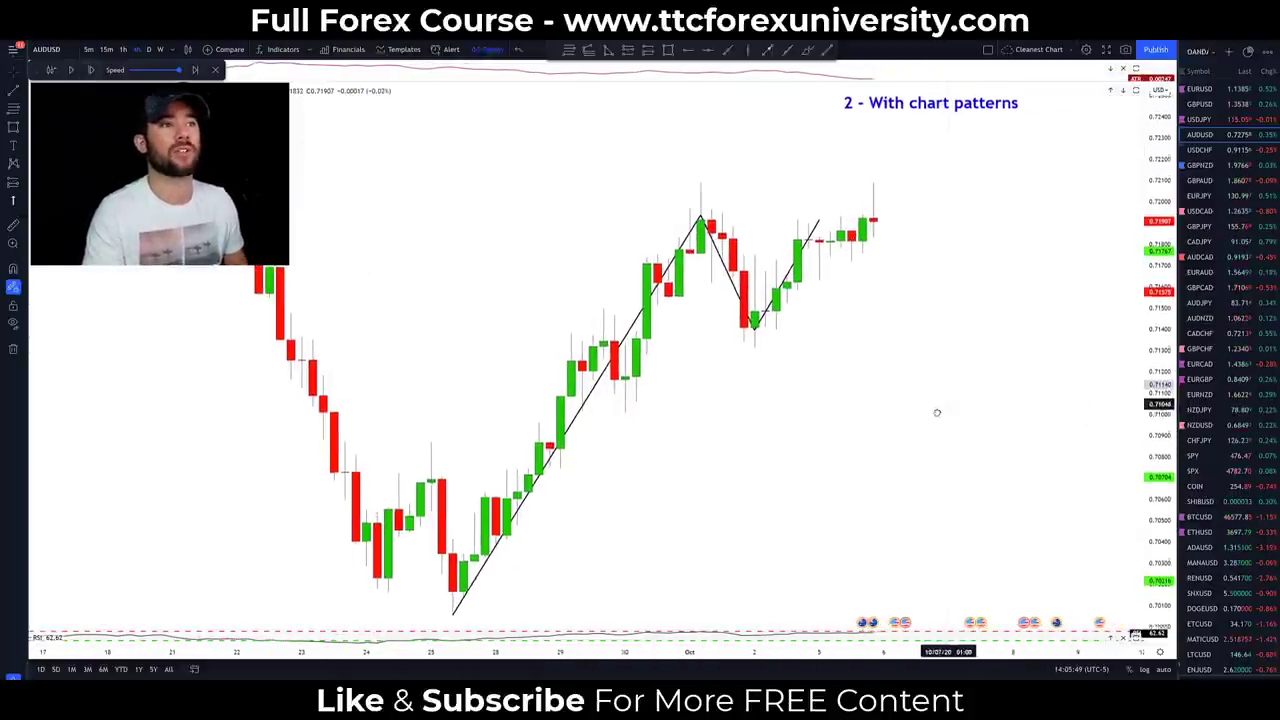
drag(934, 408, 910, 410)
click(568, 50)
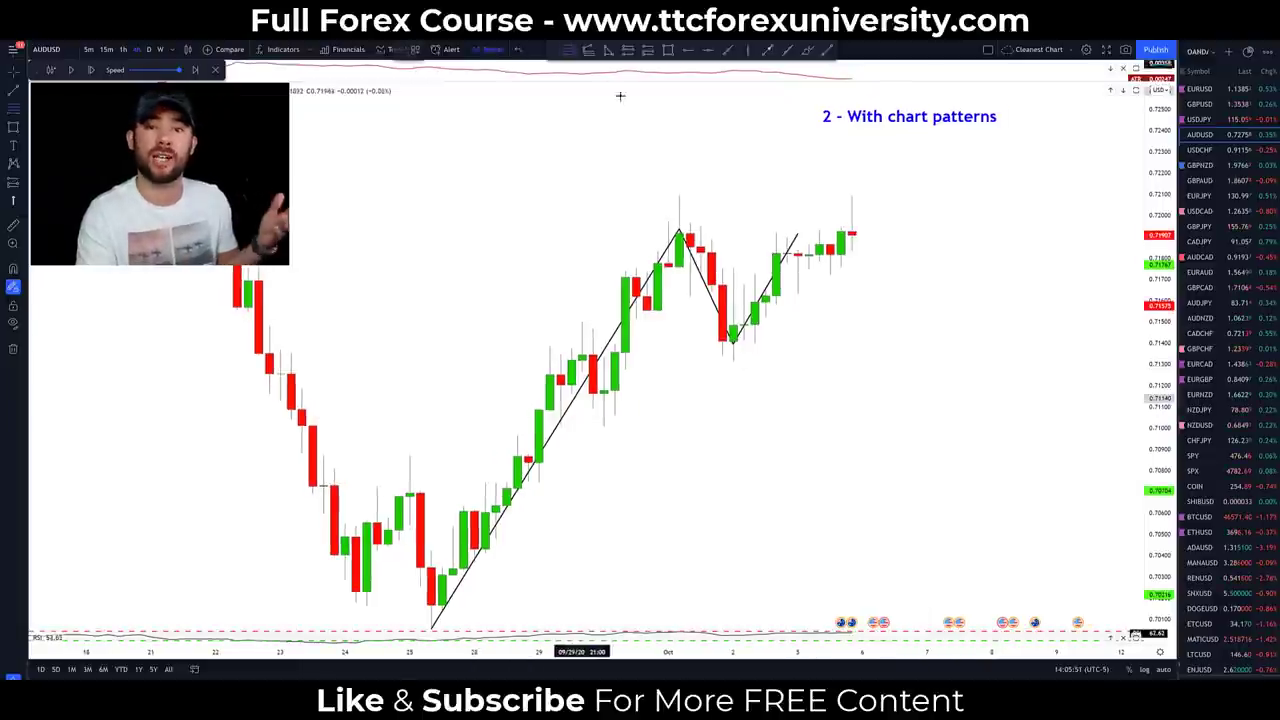
click(819, 196)
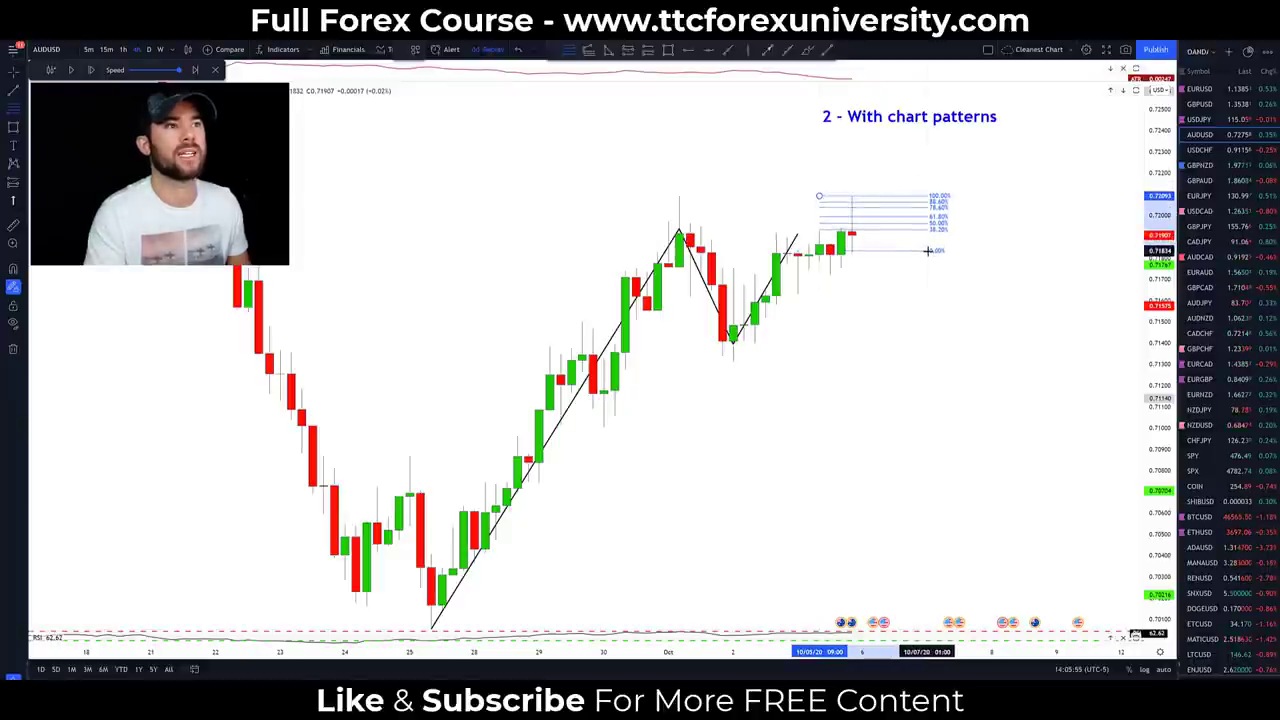
click(928, 251)
click(897, 292)
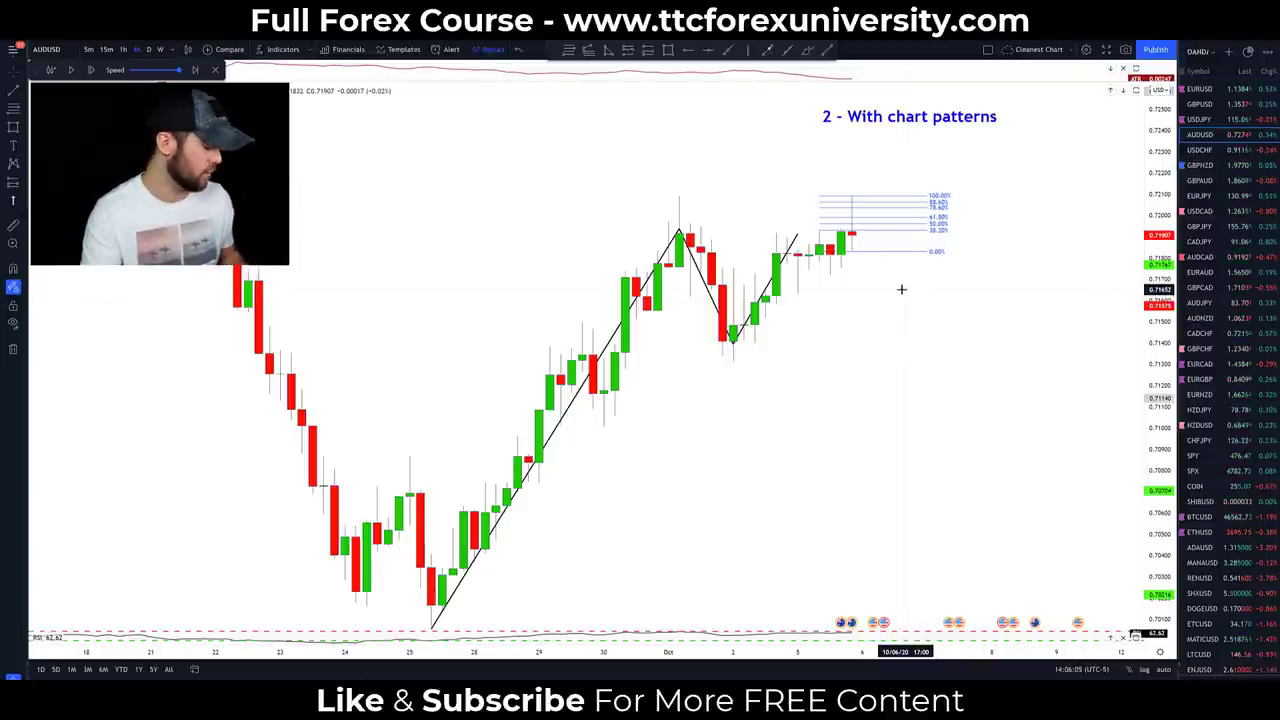
Underline the heading "2 - With chart patterns" with a freehand stroke.
key(ctrl+shift+p)
drag(805, 127, 1000, 131)
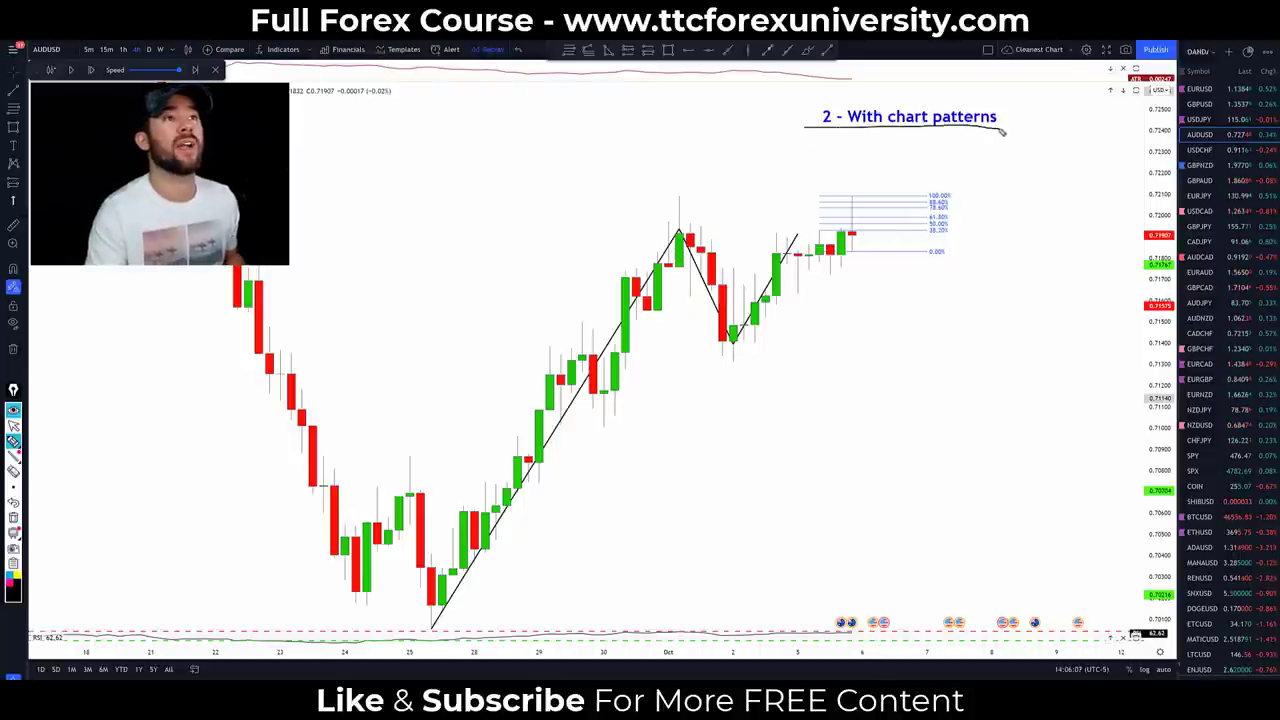
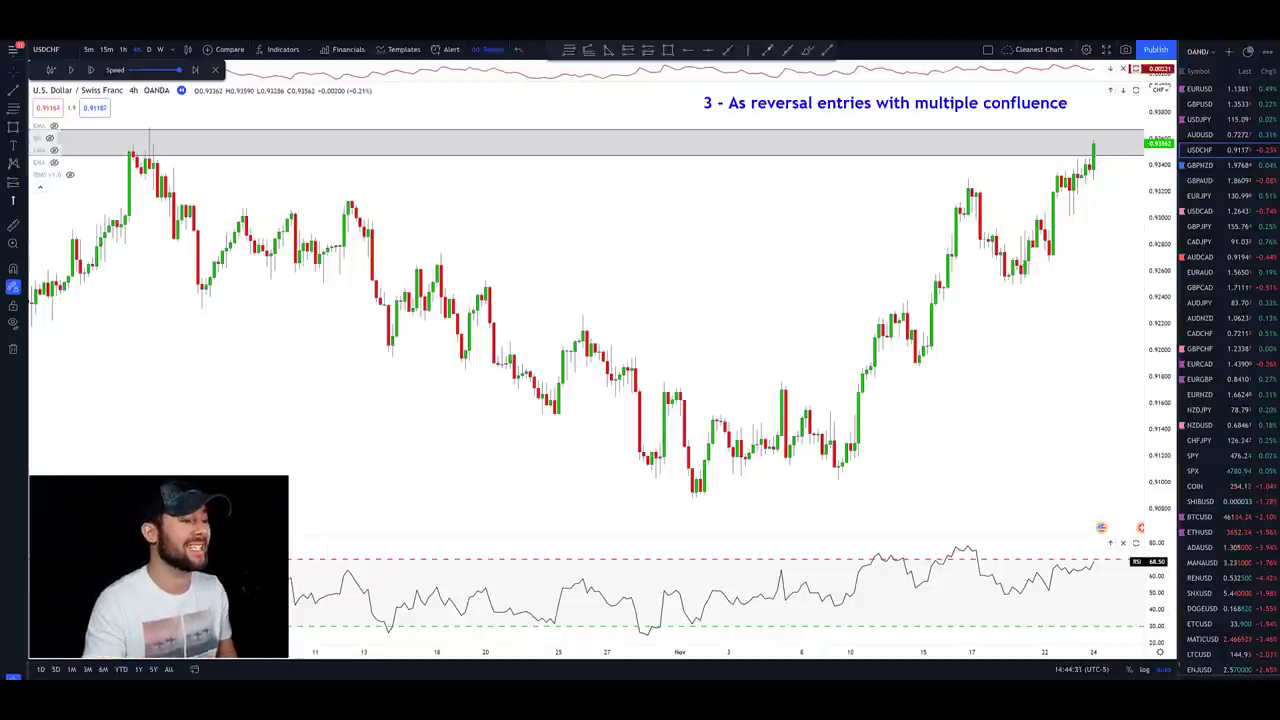
On the USDCHF chart for reversal entries, circle the earliest high at the grey zone freehand.
key(ctrl+shift+1)
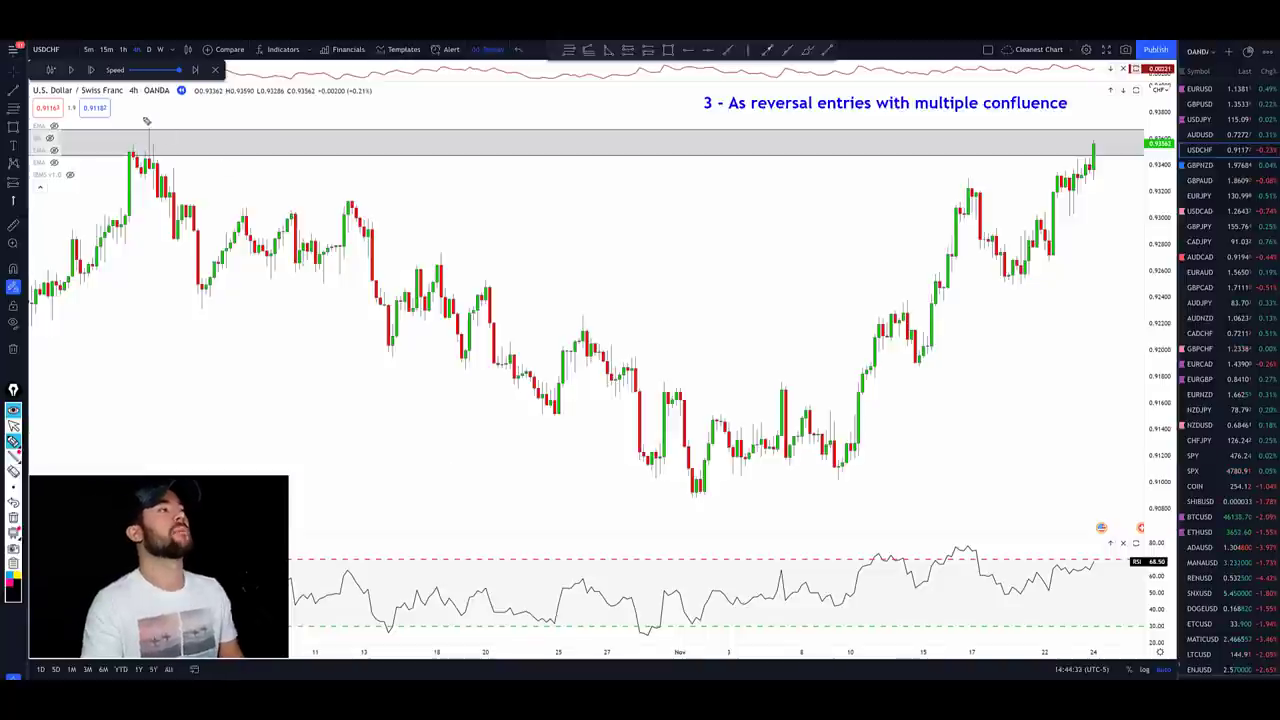
mouse_move(159, 117)
mouse_down()
mouse_move(129, 127)
mouse_move(195, 160)
mouse_move(124, 118)
mouse_up()
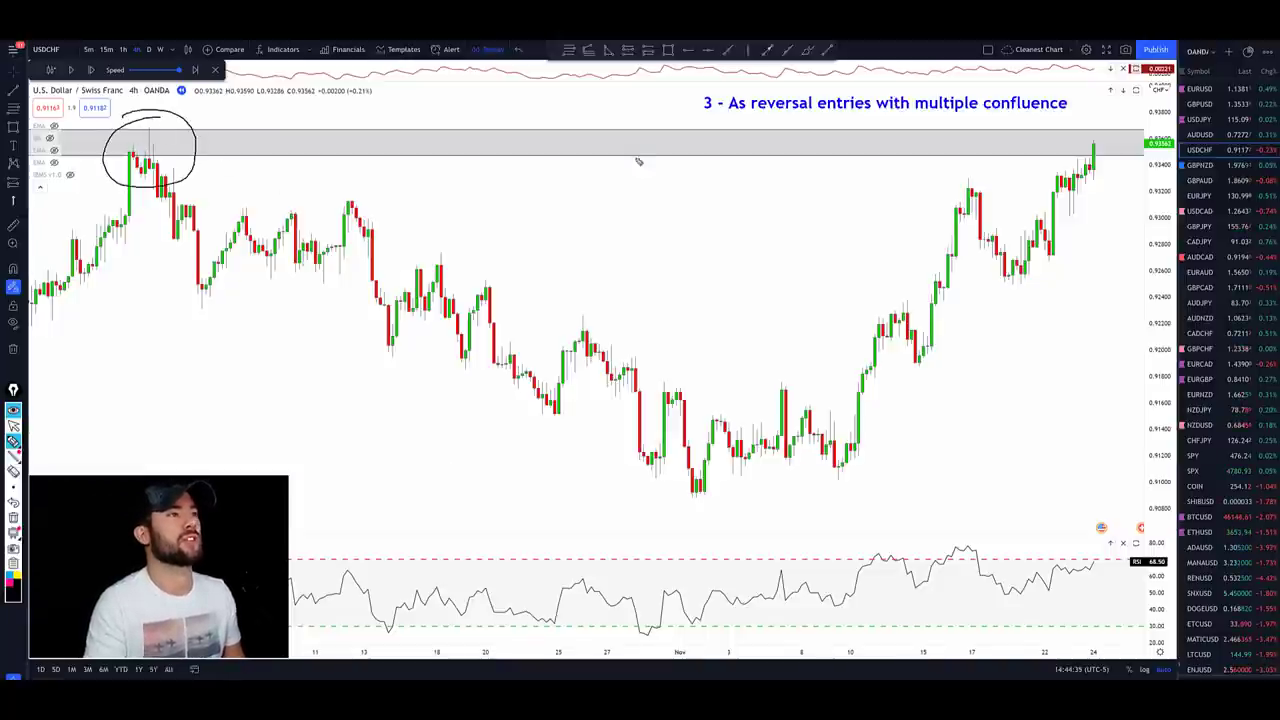
Annotate the USDCHF grey zone freehand with a down arrow, the label "Resi" and a line from the earliest high to the latest candle.
mouse_move(643, 143)
mouse_down()
mouse_move(660, 240)
mouse_move(679, 208)
mouse_up()
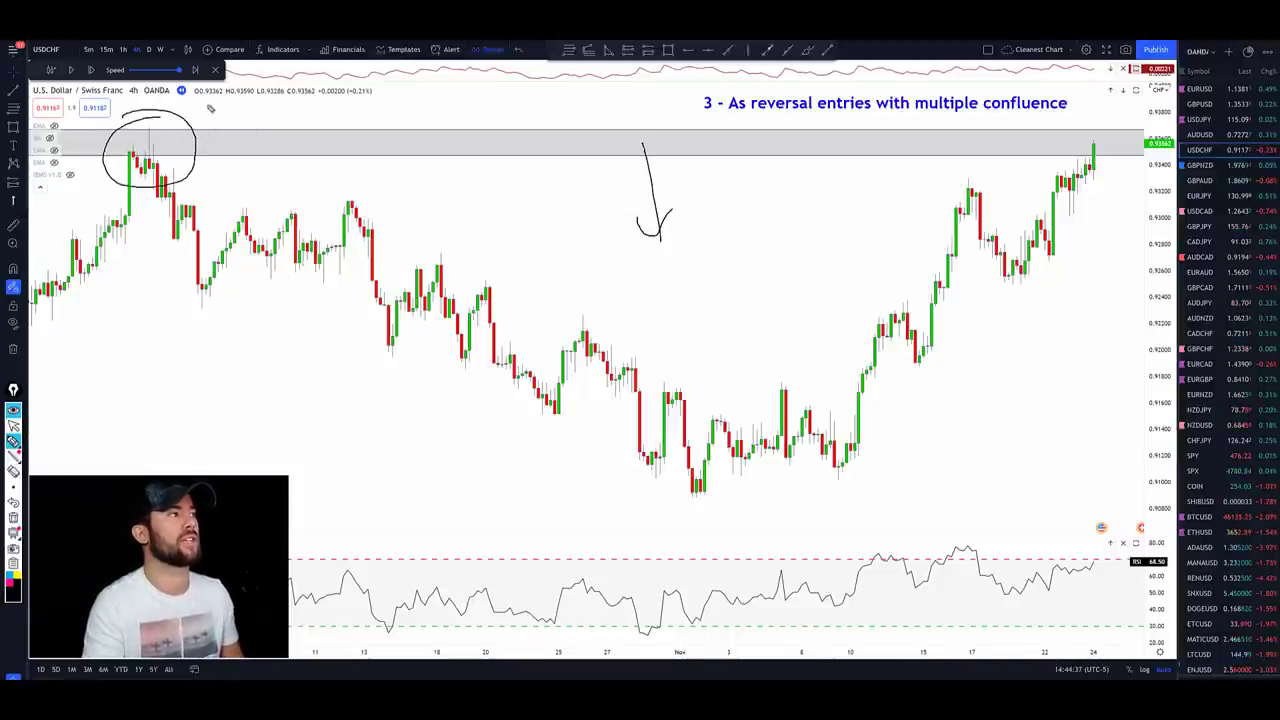
mouse_move(234, 130)
mouse_down()
mouse_move(248, 150)
mouse_move(298, 153)
mouse_up()
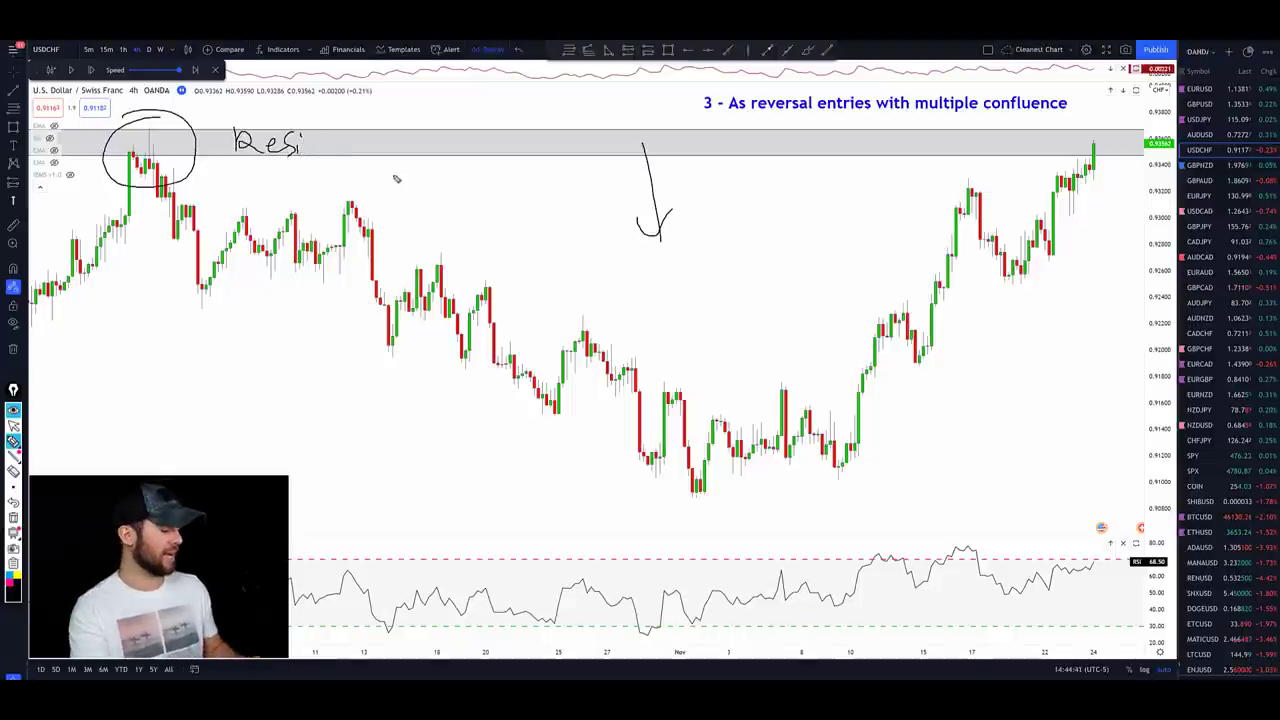
key(Escape)
mouse_move(140, 133)
mouse_down()
mouse_move(209, 151)
mouse_move(1086, 140)
mouse_up()
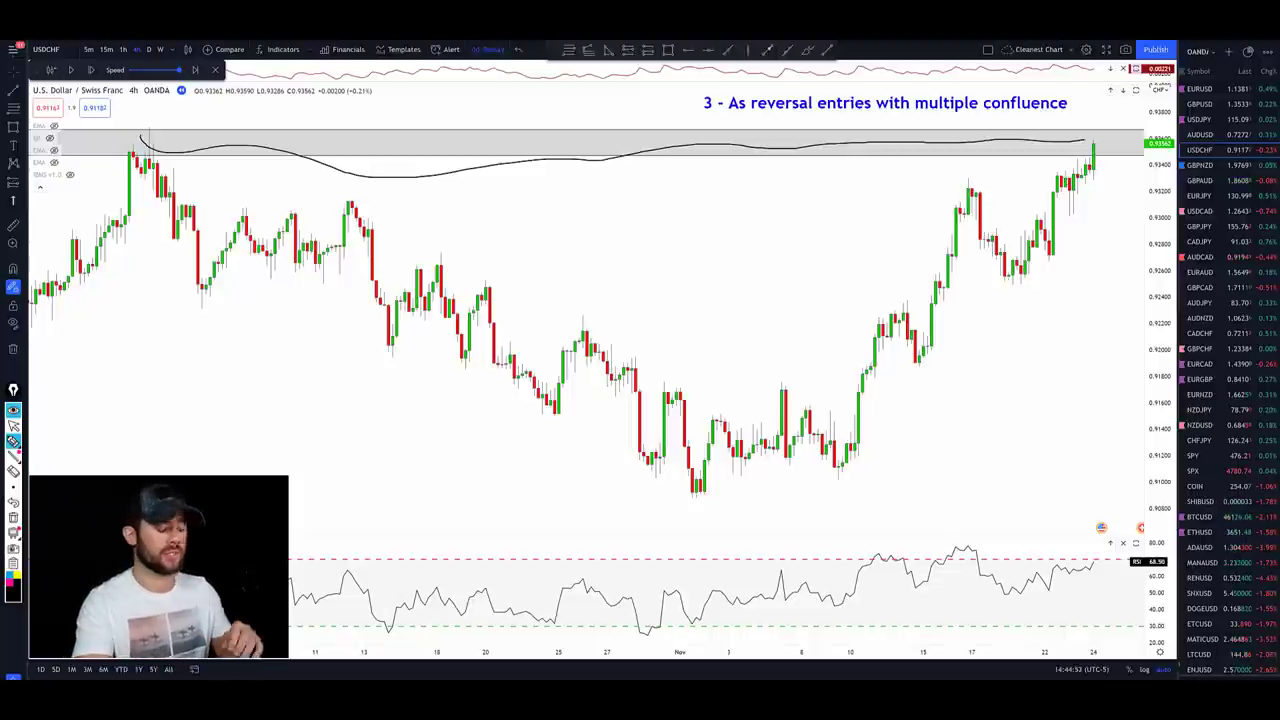
key(Escape)
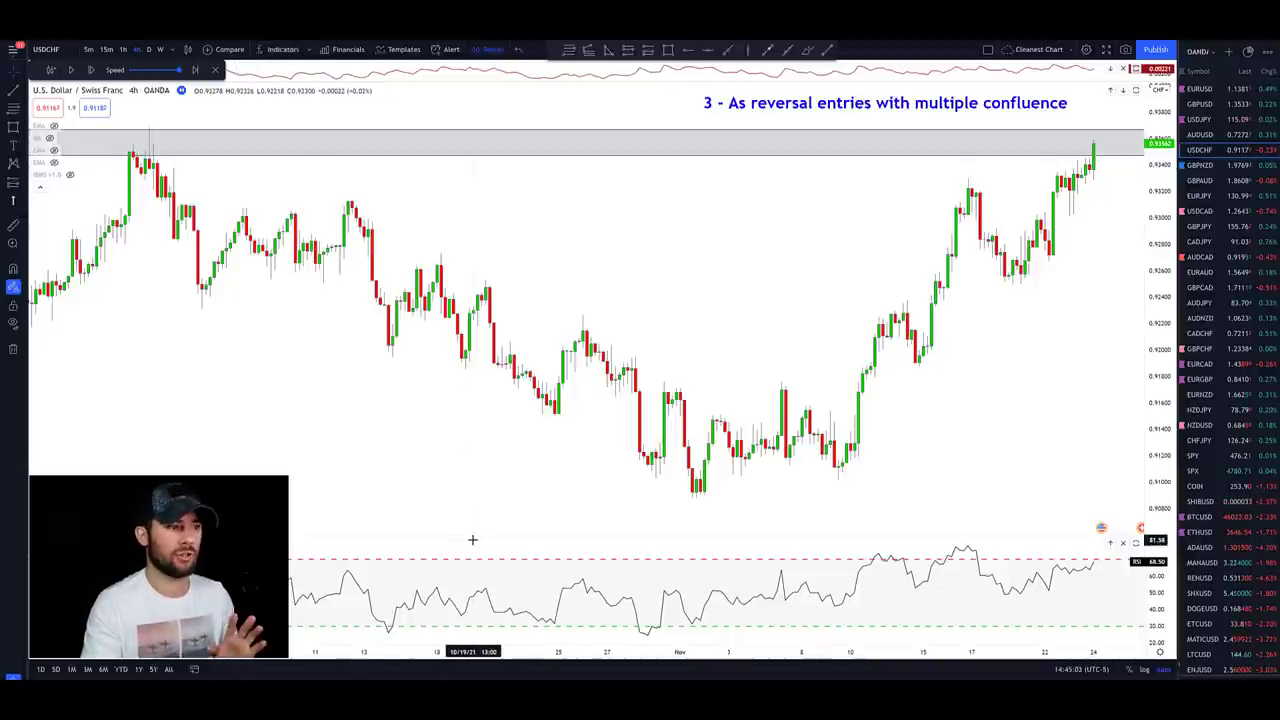
Enlarge the RSI pane below the USDCHF chart and view the indicator's input settings.
drag(477, 533, 483, 480)
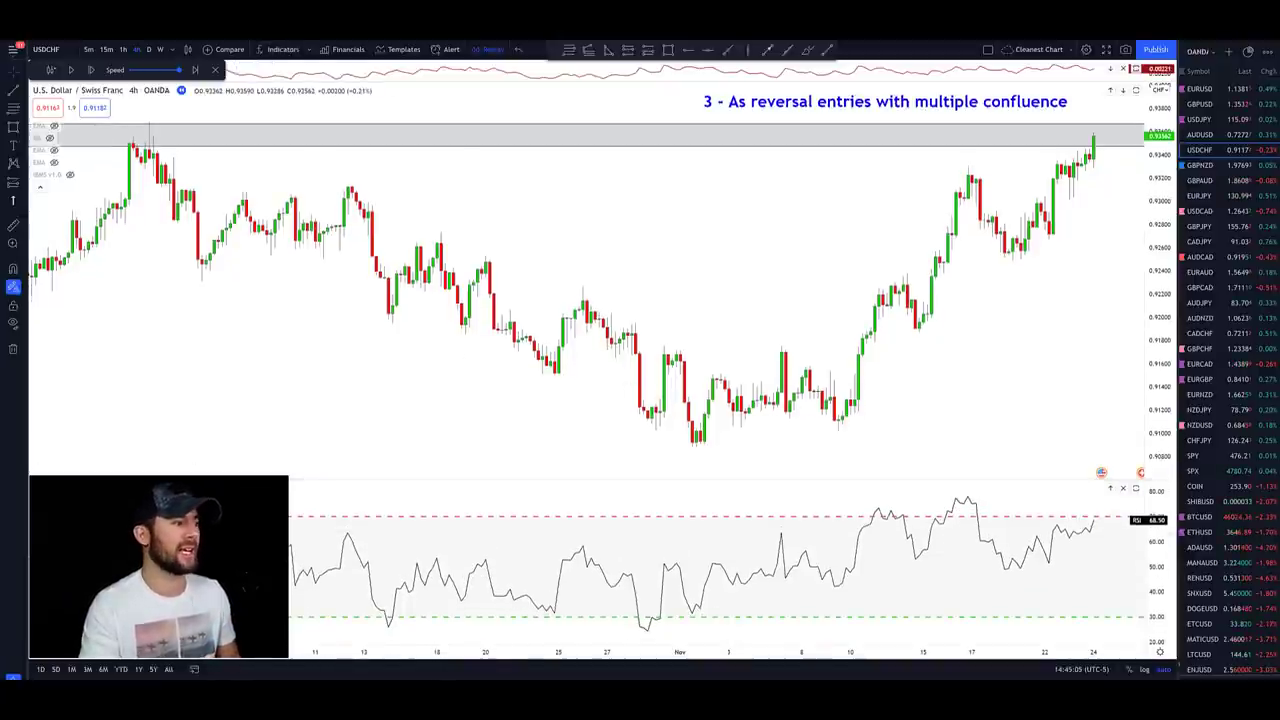
double_click(496, 575)
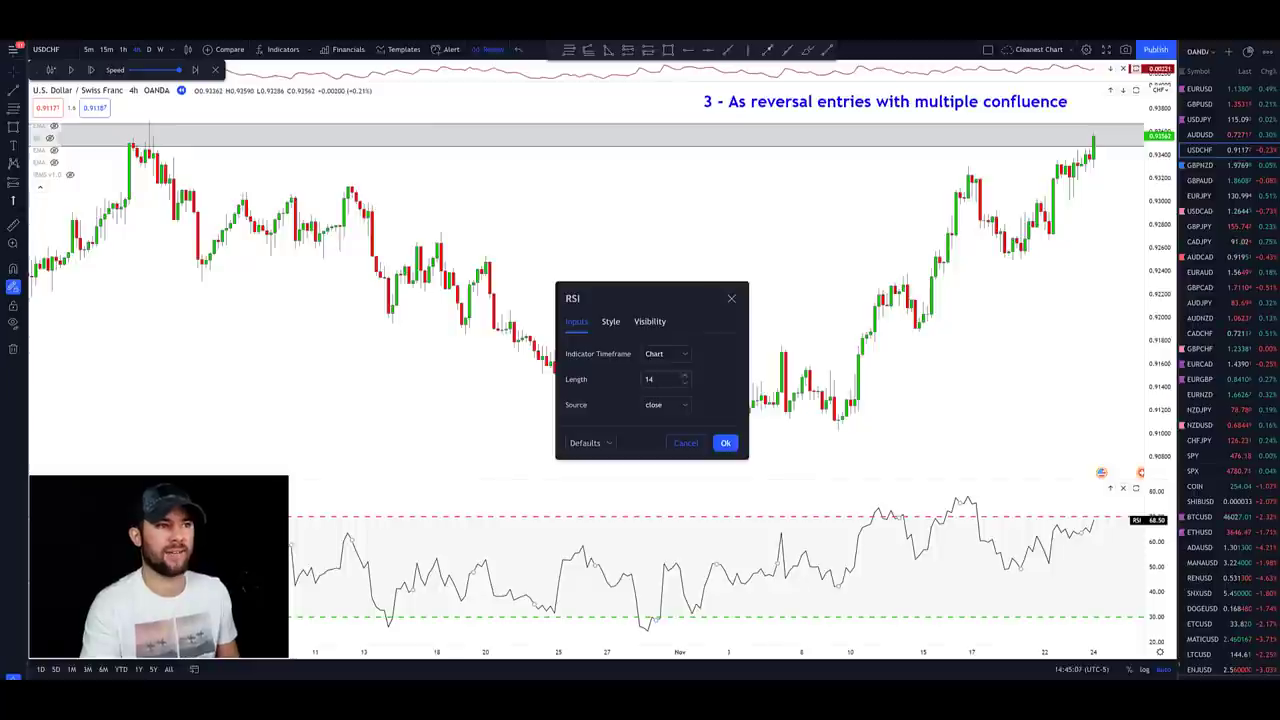
click(731, 298)
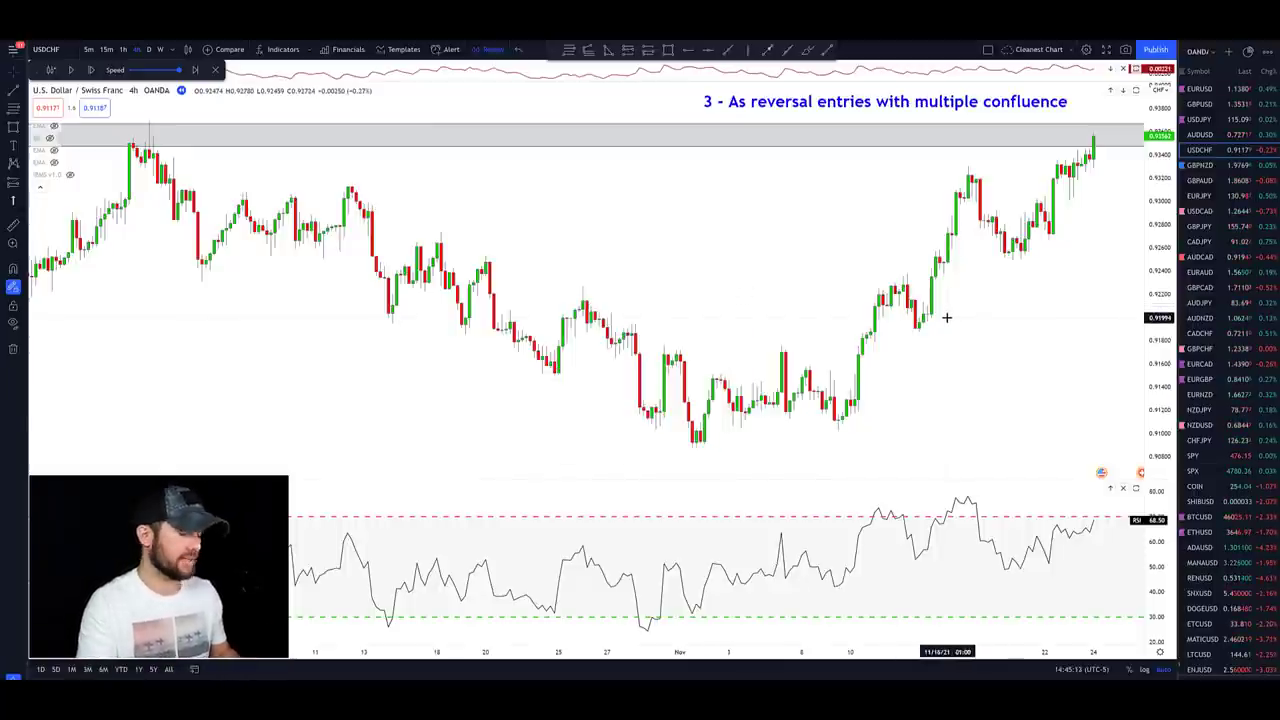
Circle and connect the mid-November high and the latest high, draw a falling line over the matching RSI peaks, and clear the marks.
key(ctrl+shift+p)
mouse_move(985, 162)
mouse_down()
mouse_move(962, 178)
mouse_move(978, 160)
mouse_up()
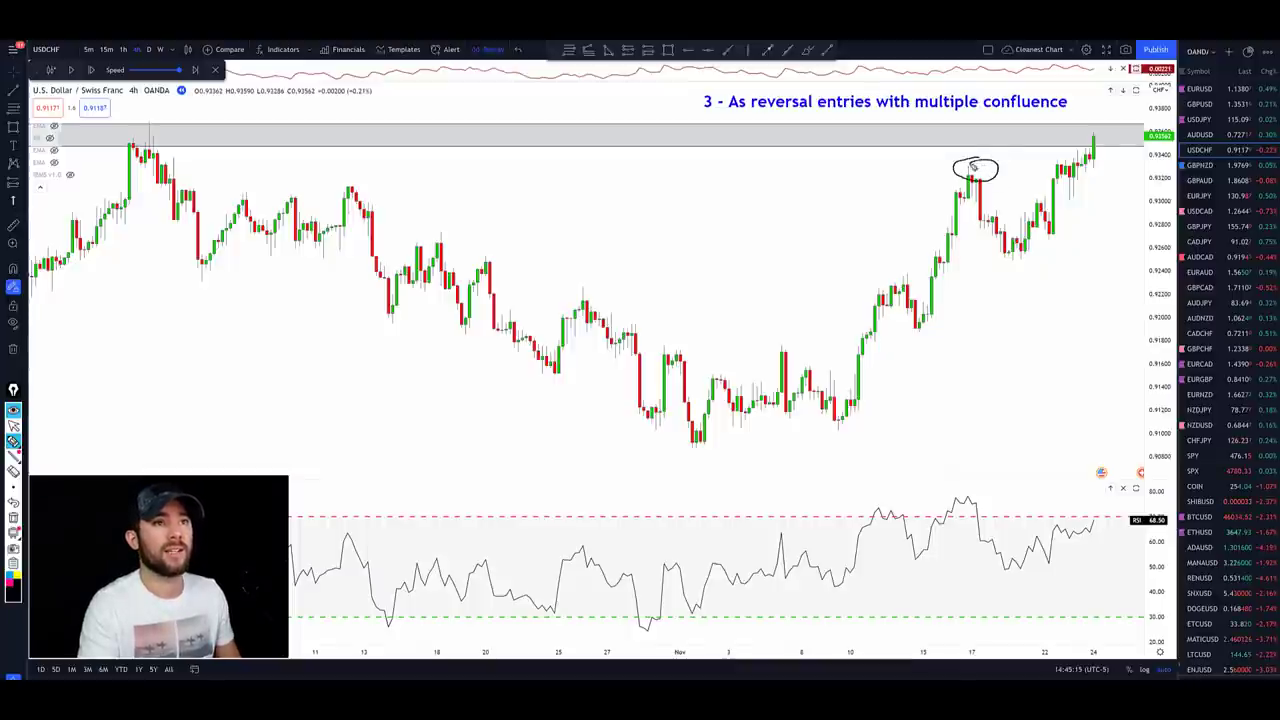
drag(1097, 133, 1096, 124)
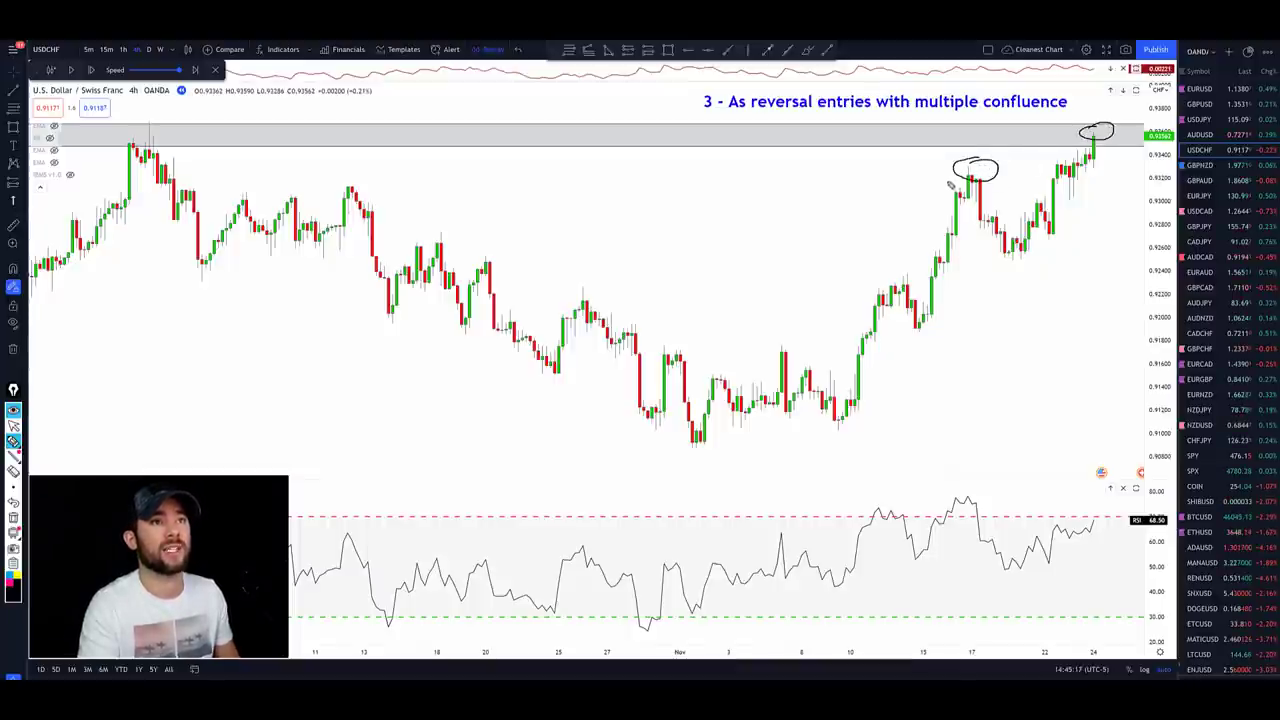
drag(948, 182, 1088, 139)
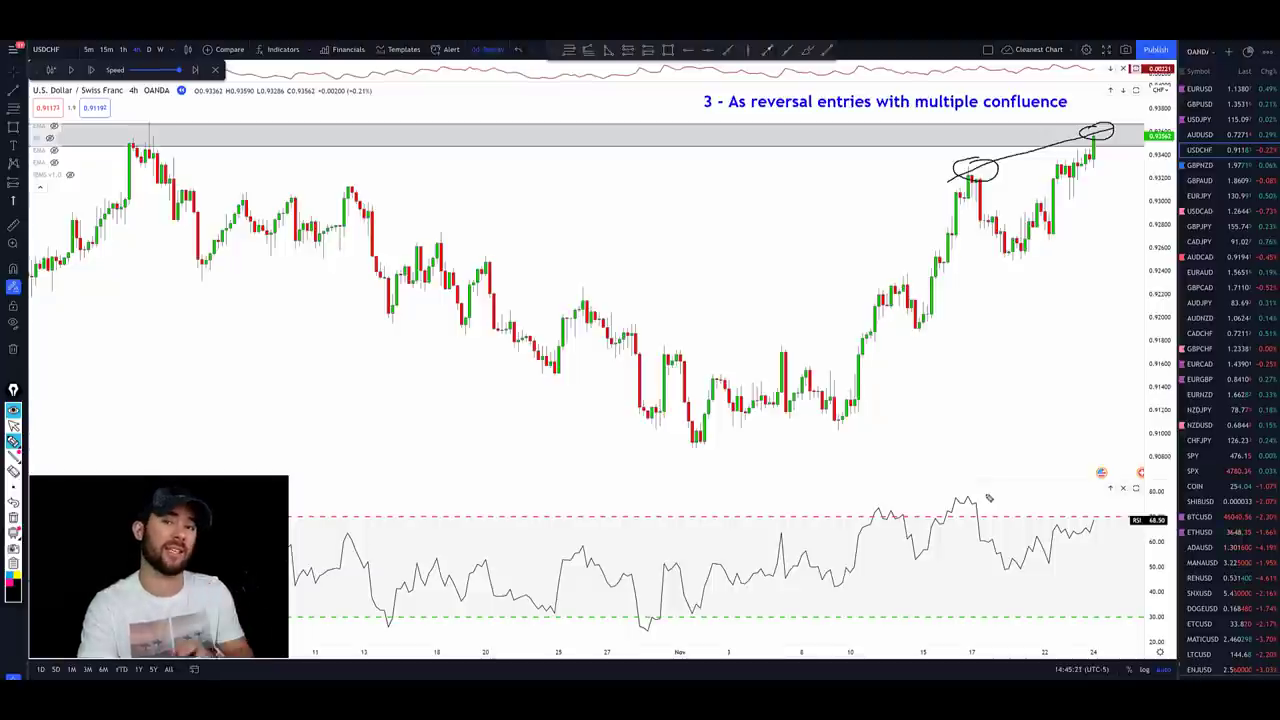
drag(953, 496, 1143, 532)
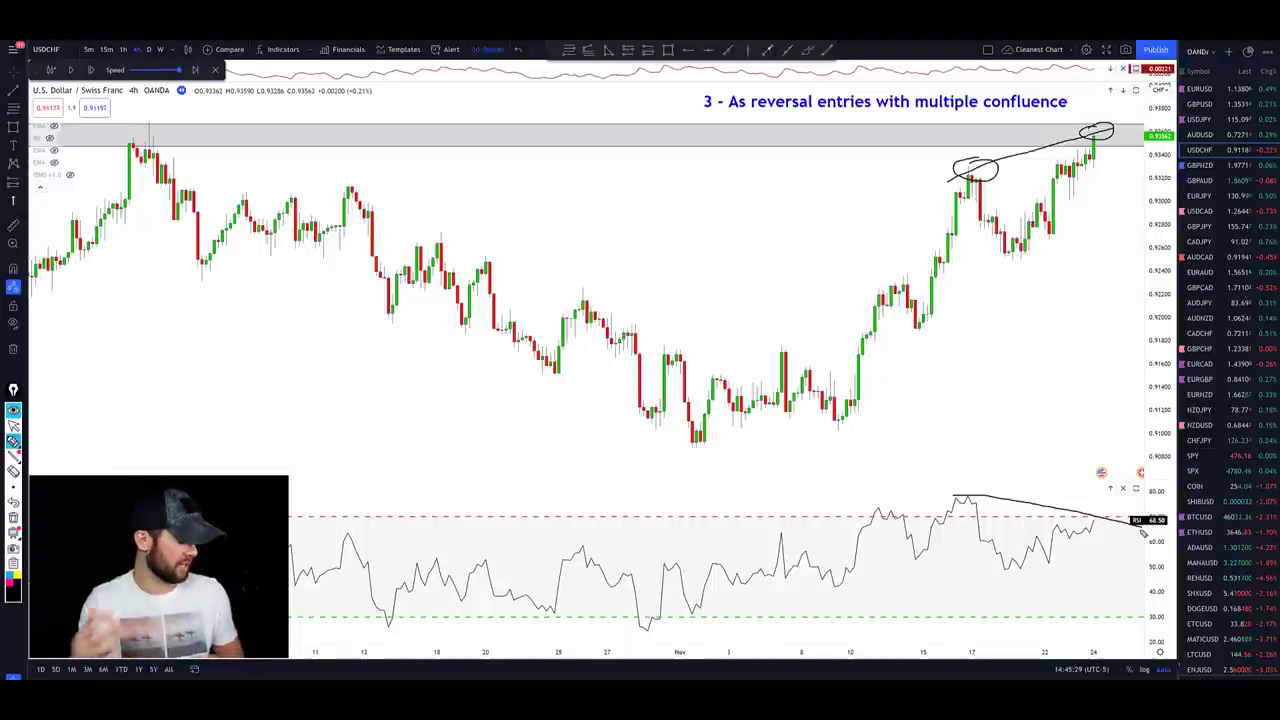
key(ctrl+shift+c)
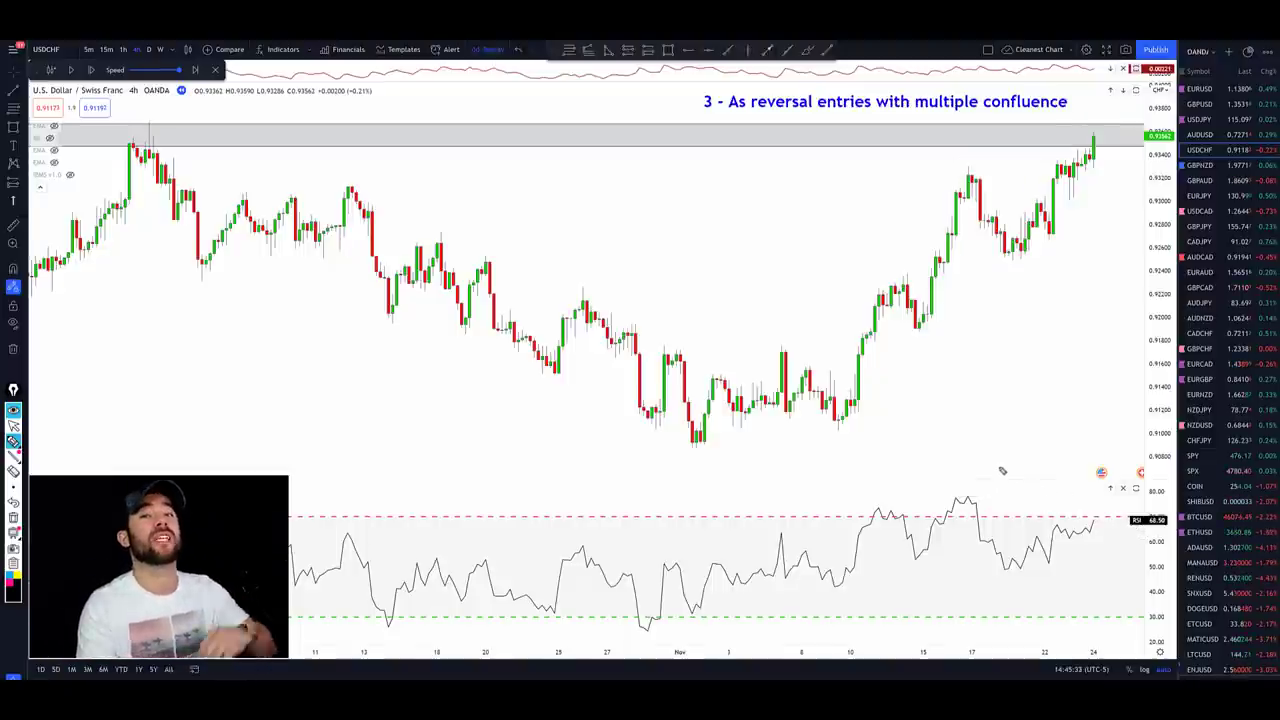
Circle the earliest high in the grey zone, trace the declining RSI peaks freehand, and clear both marks.
mouse_move(165, 121)
mouse_down()
mouse_move(121, 150)
mouse_move(138, 118)
mouse_up()
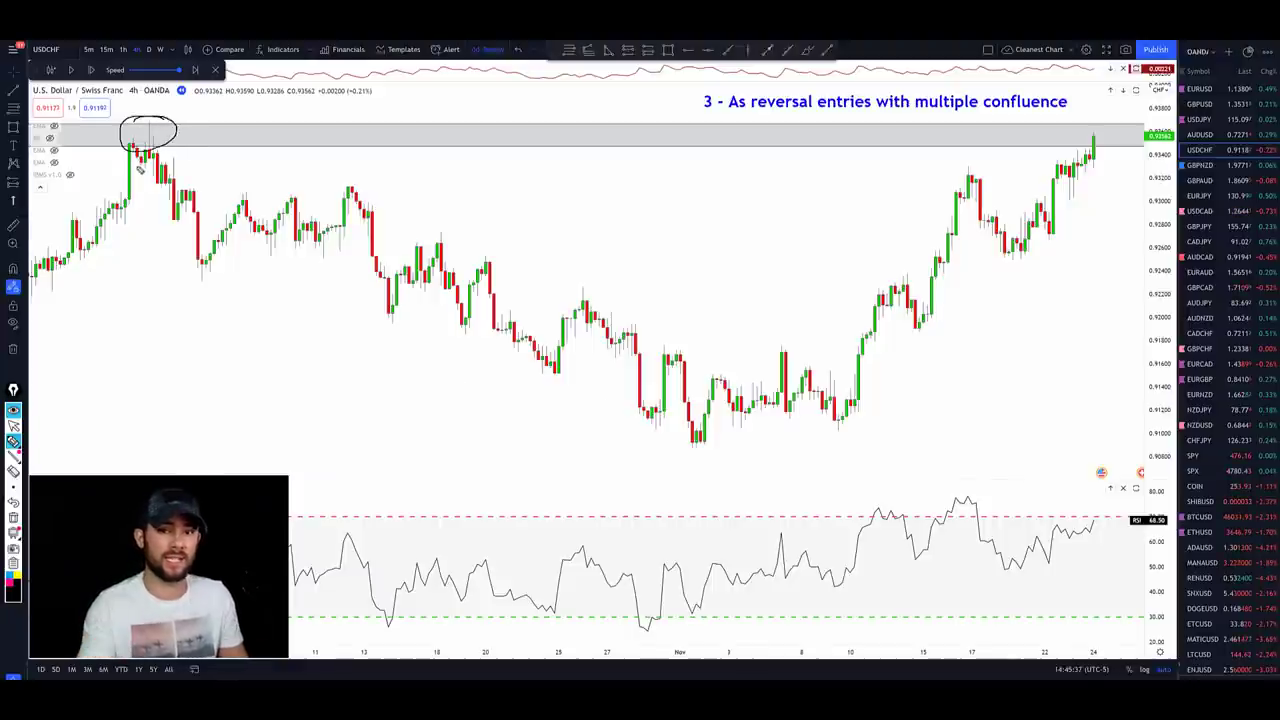
drag(954, 490, 1121, 533)
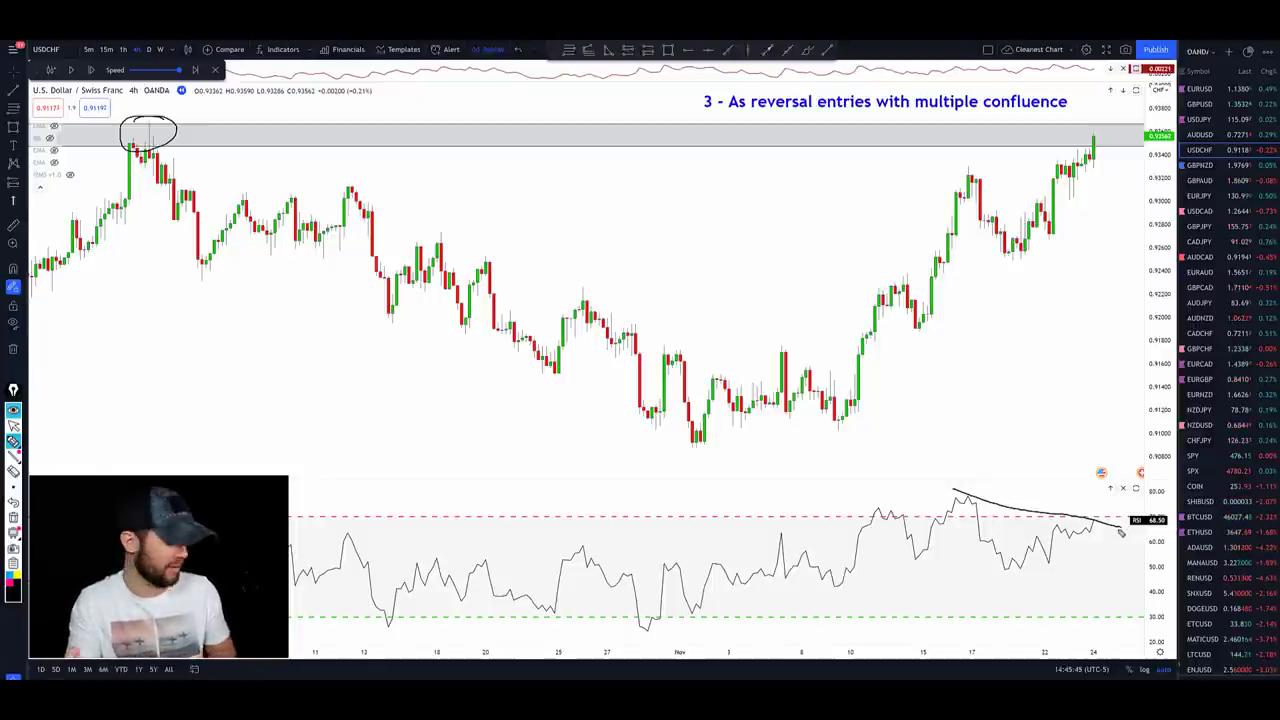
key(Escape)
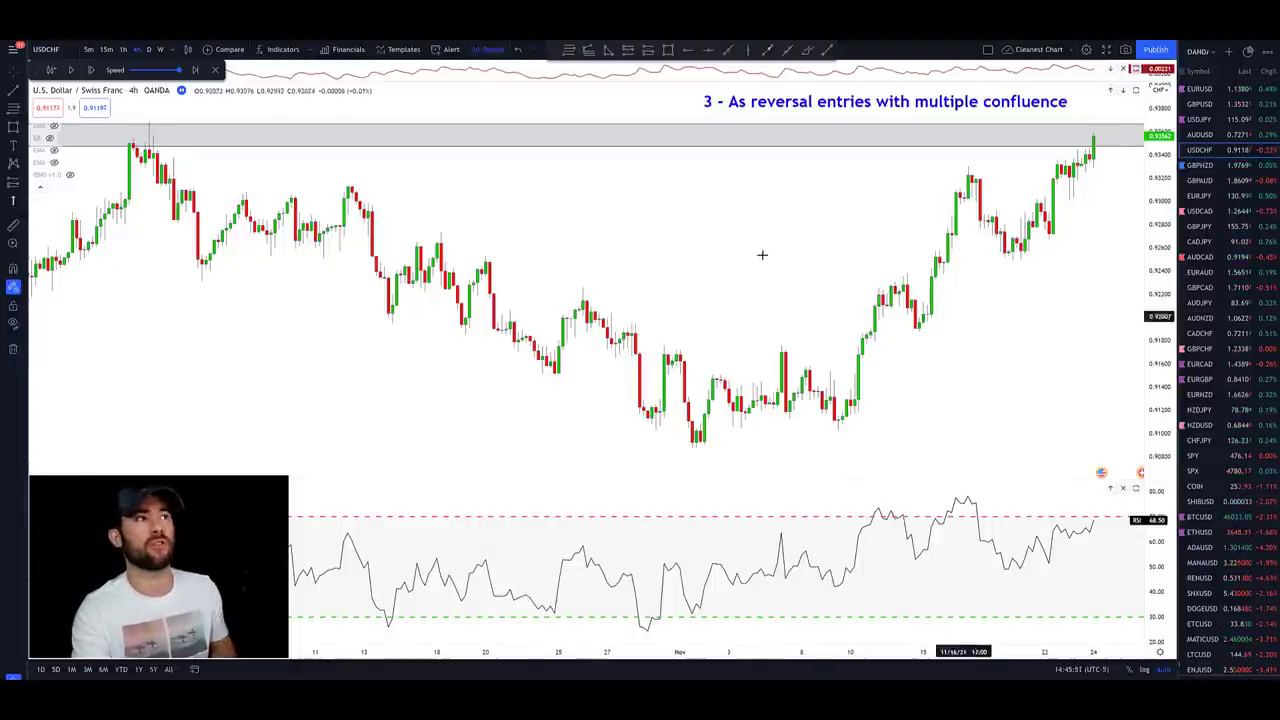
Advance the USDCHF replay one candle and shrink the RSI pane to give the price chart more room.
click(90, 69)
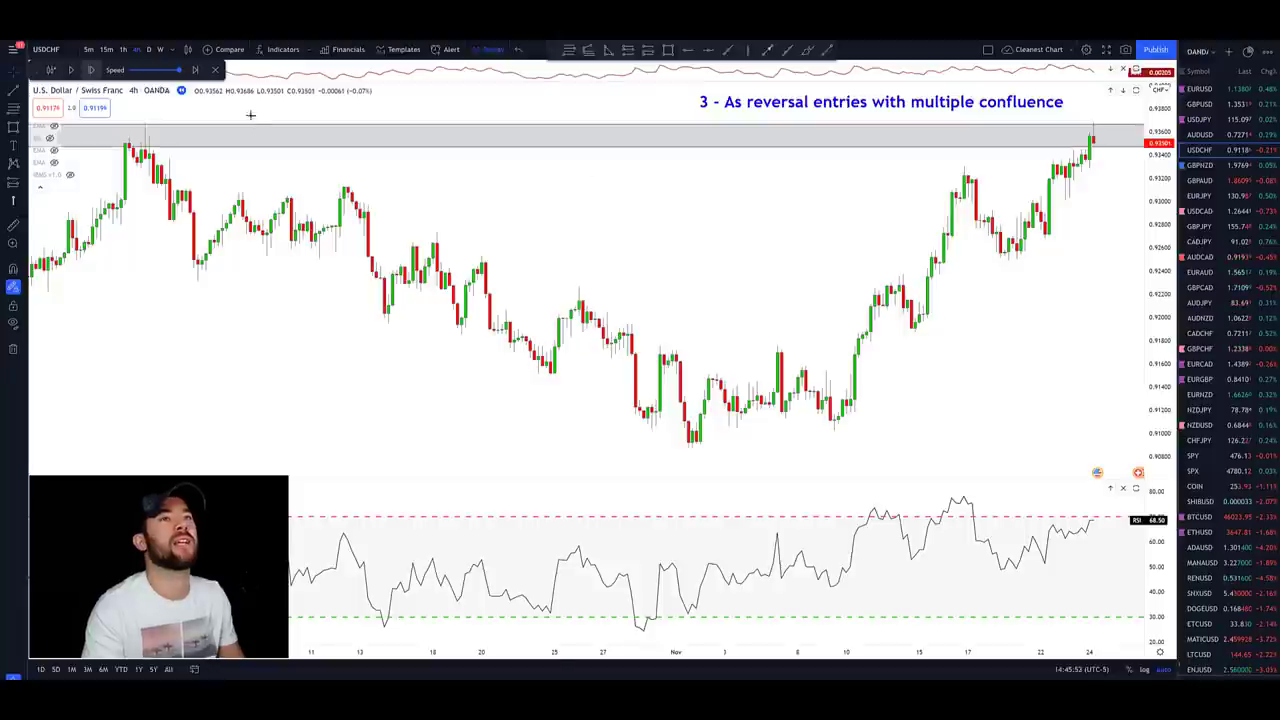
scroll(1063, 271, up, 5)
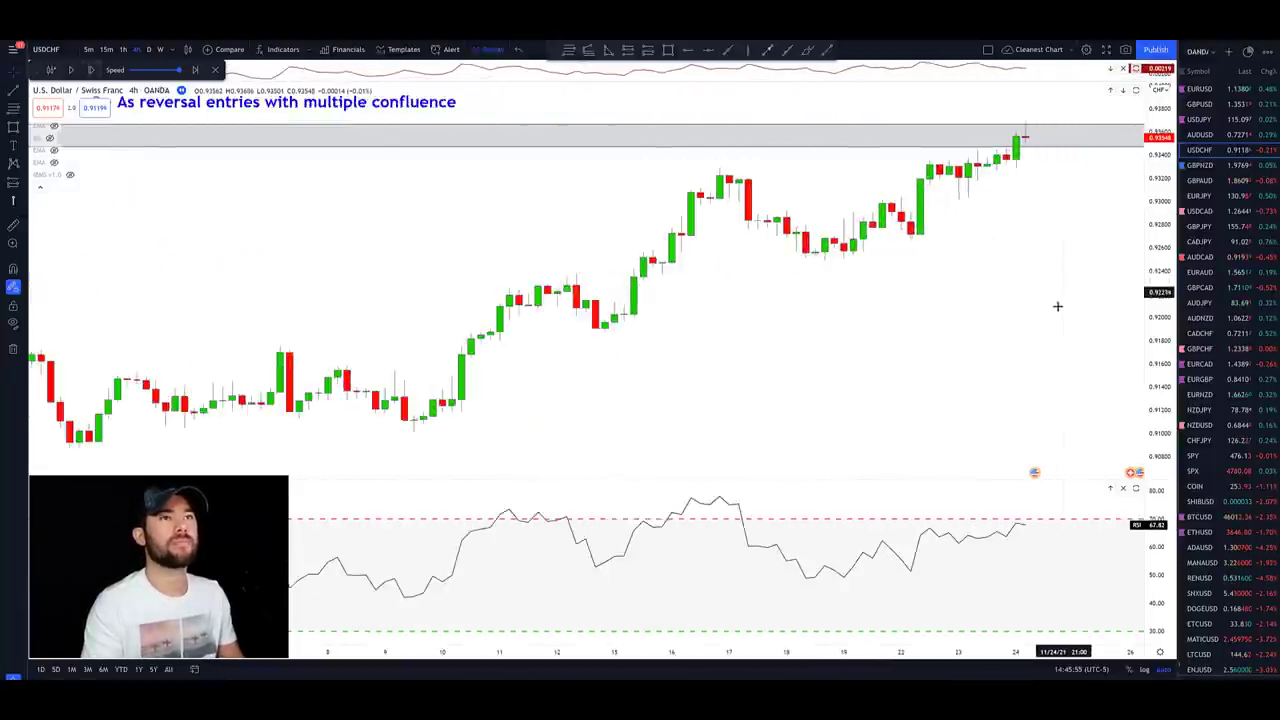
scroll(900, 451, up, 5)
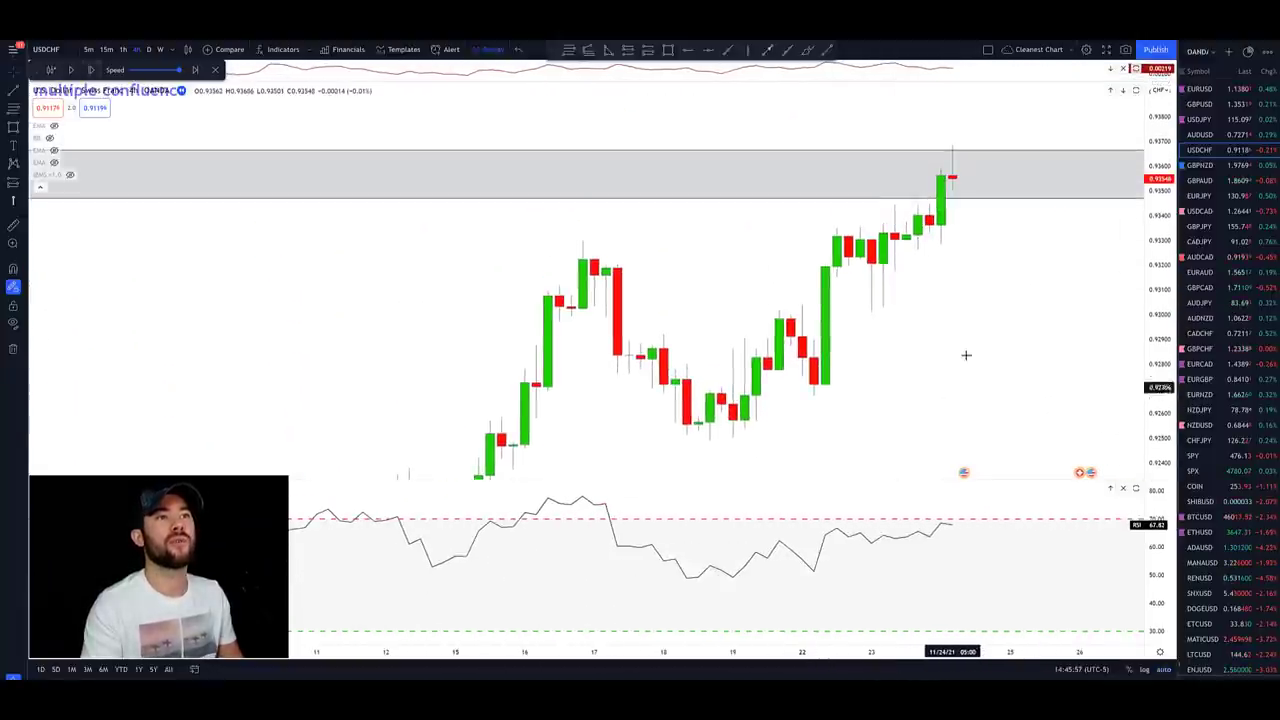
drag(1014, 478, 1029, 585)
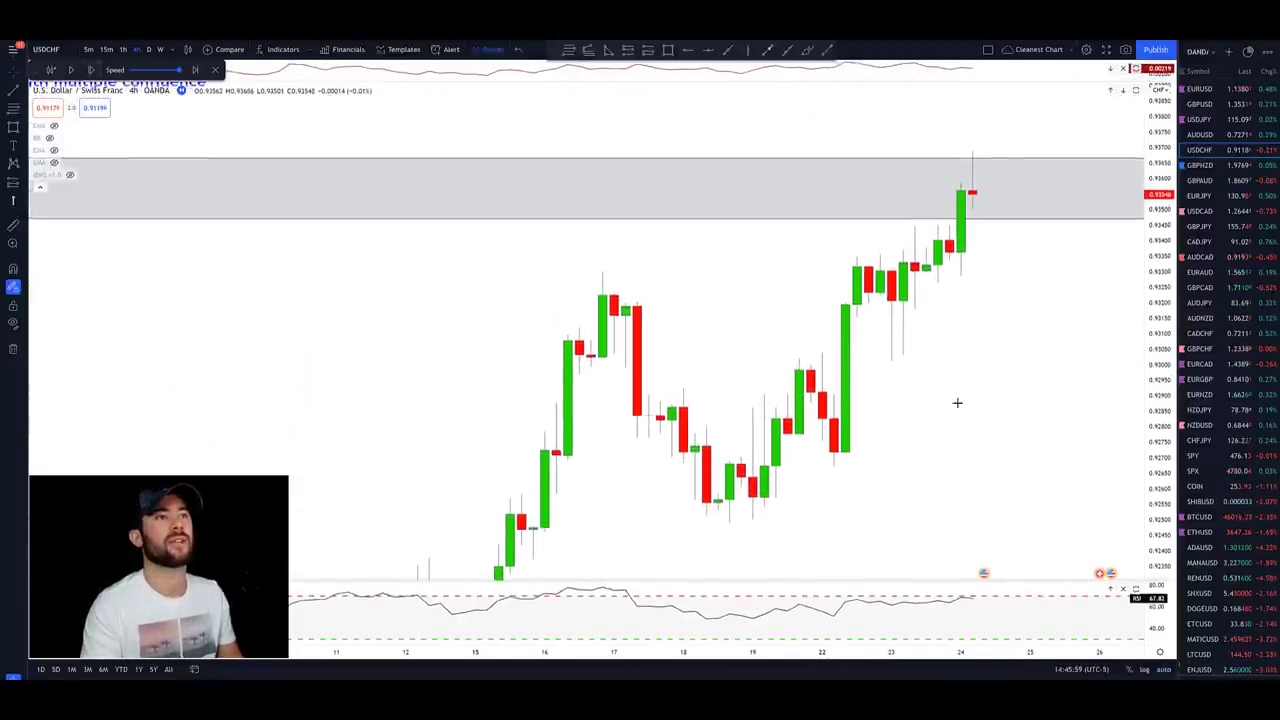
Measure the latest candle in the grey zone with a Fibonacci retracement from its high to its low, and delete the retracement.
click(953, 151)
click(1018, 210)
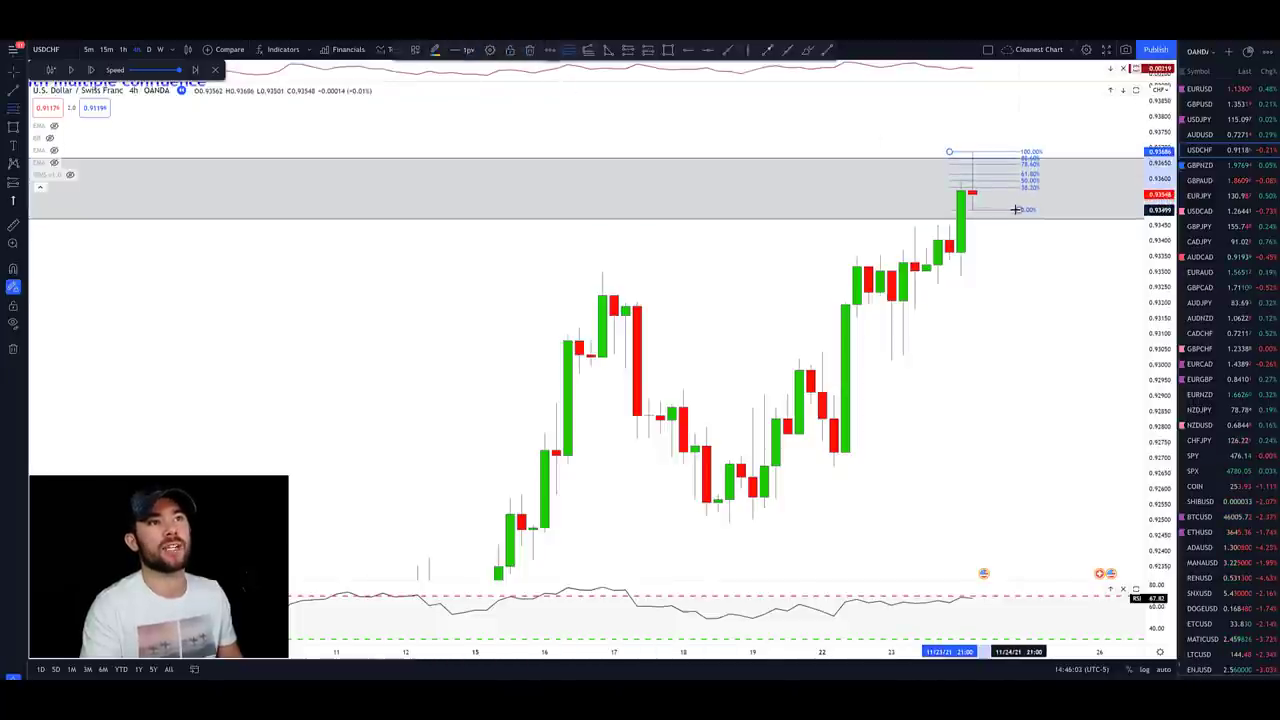
click(1020, 240)
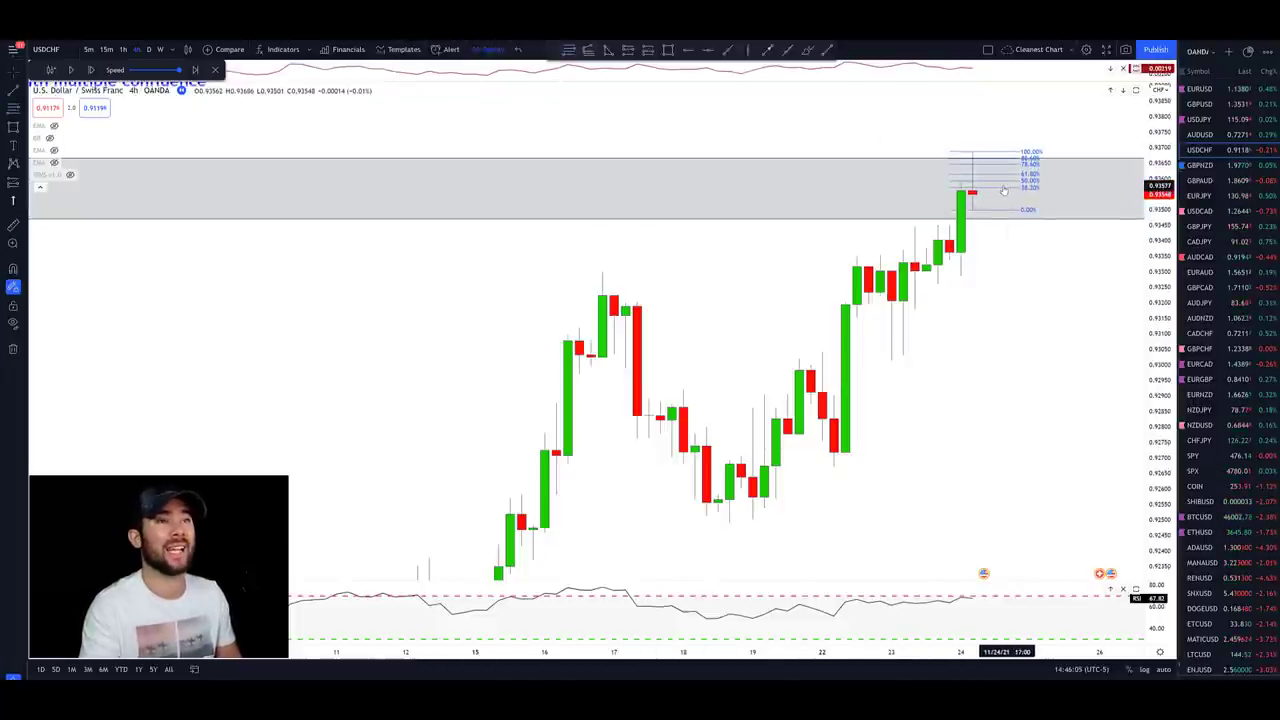
click(1004, 193)
key(Delete)
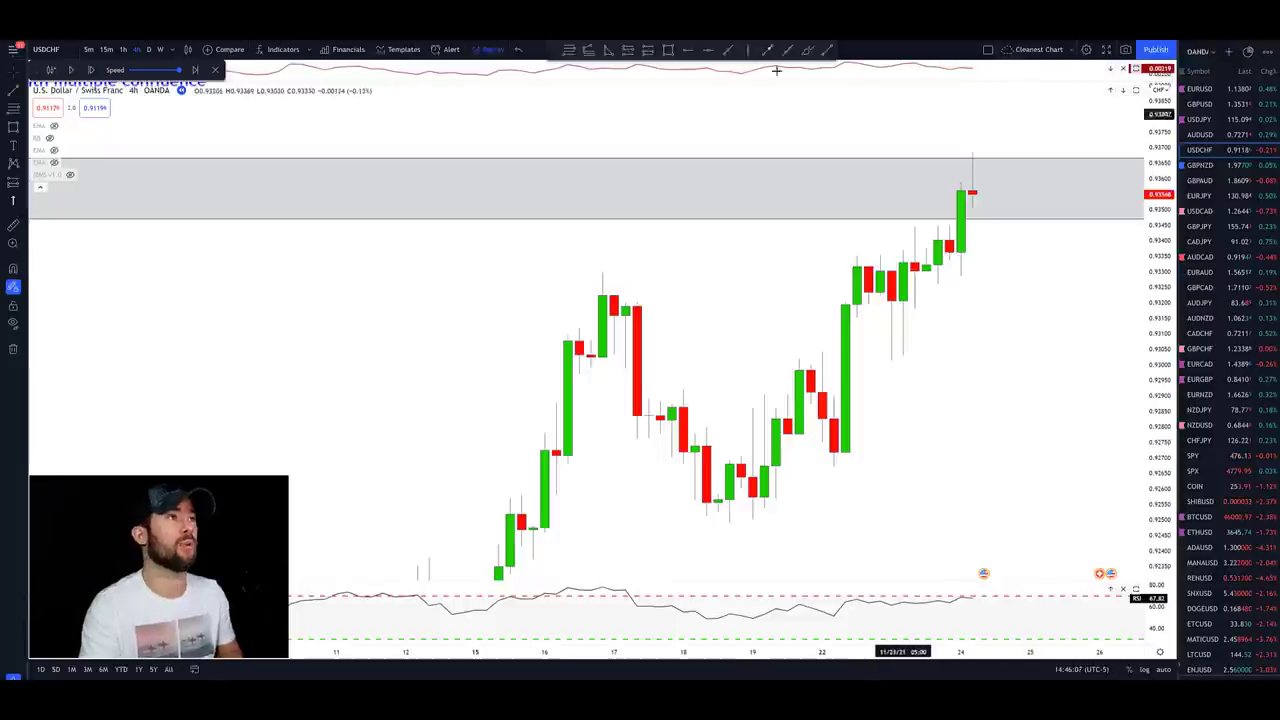
Place a short position at the latest candle's close, with the stop at about 0.94011 and the target at about 0.92596.
click(984, 193)
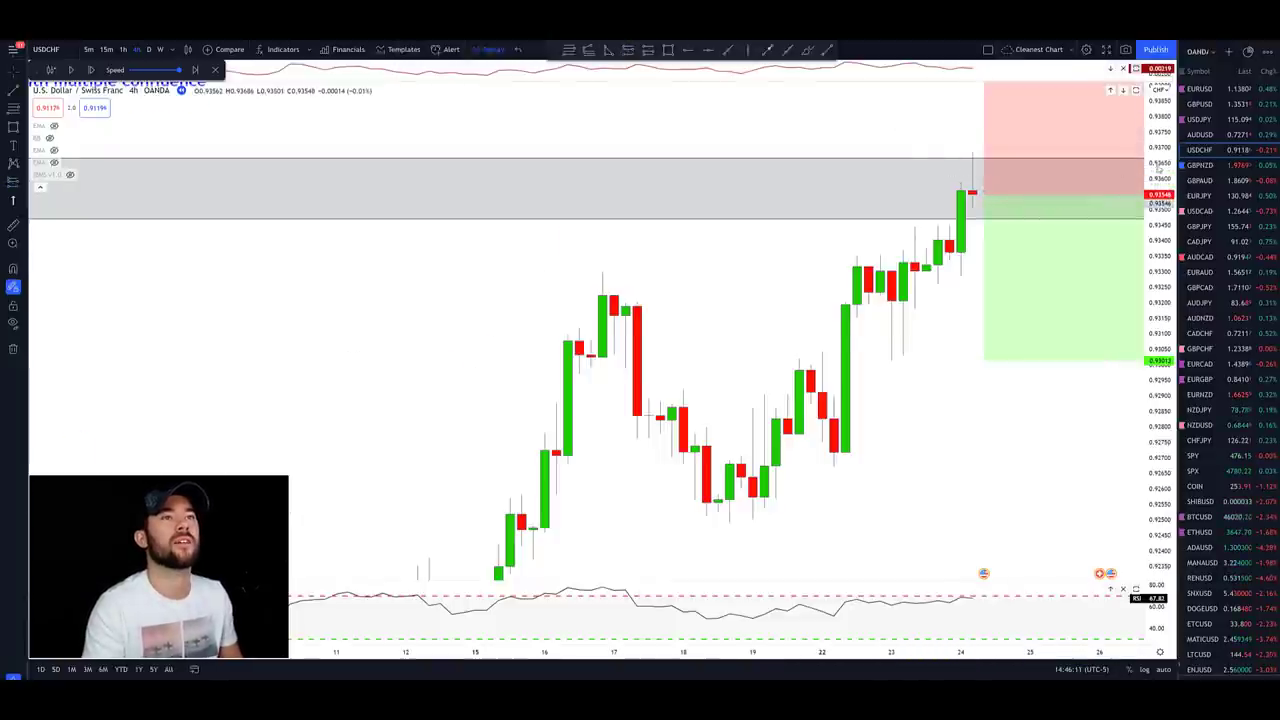
scroll(1069, 294, right, 3)
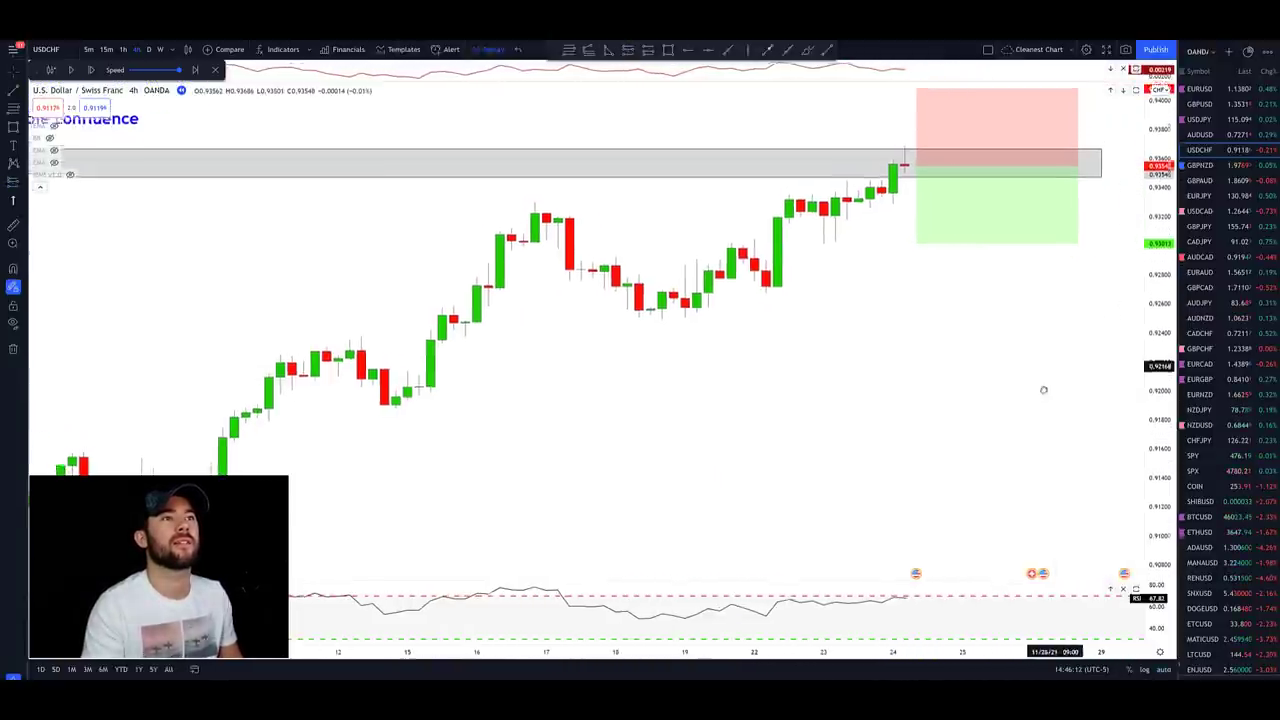
drag(903, 114, 906, 121)
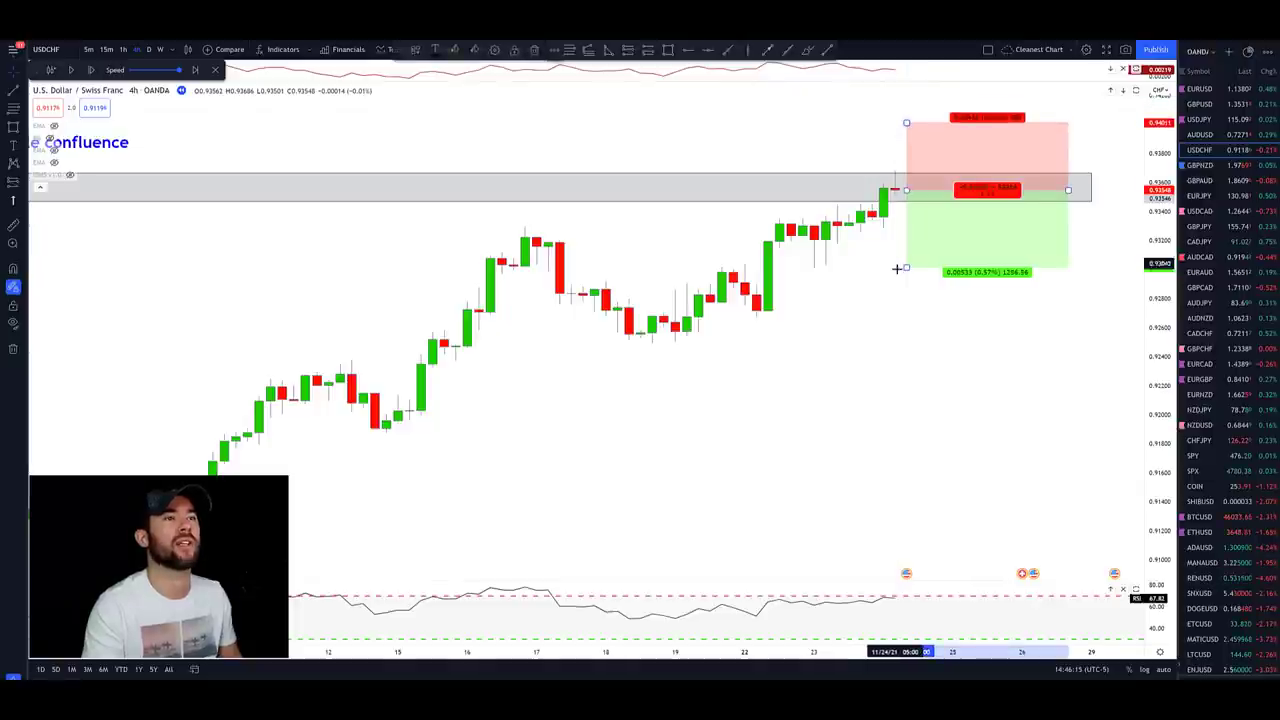
drag(906, 267, 906, 328)
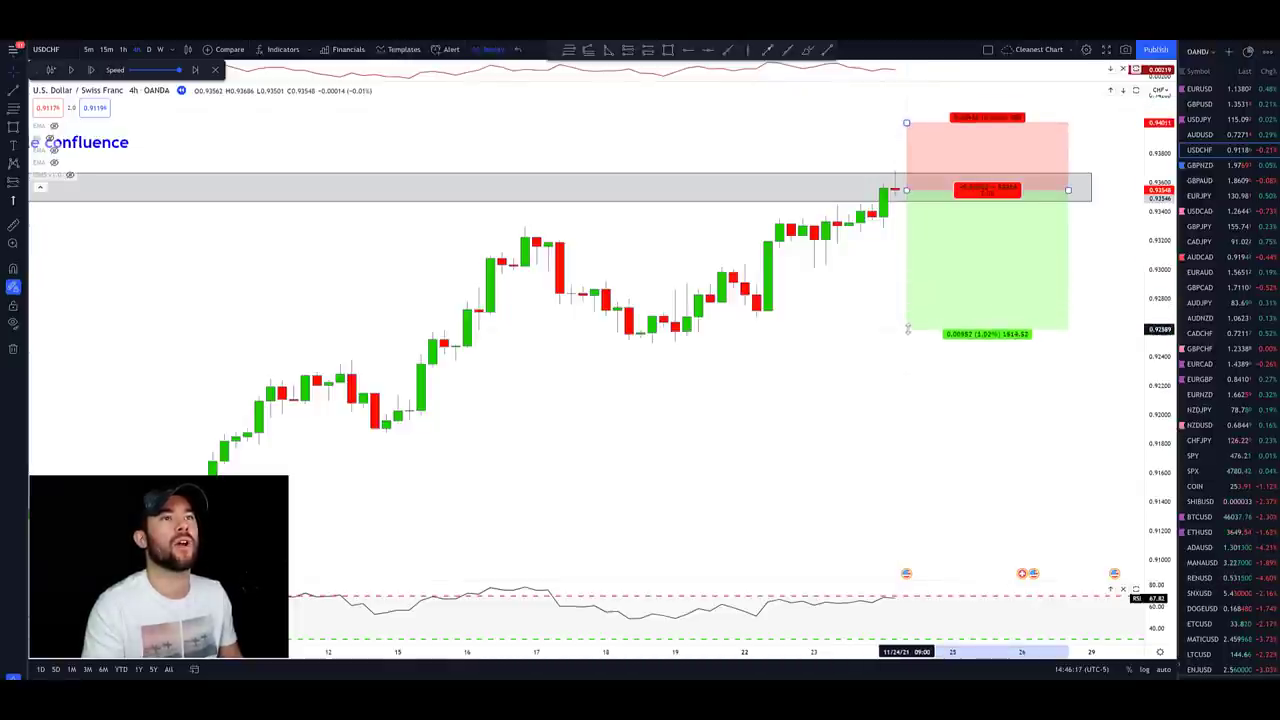
click(460, 134)
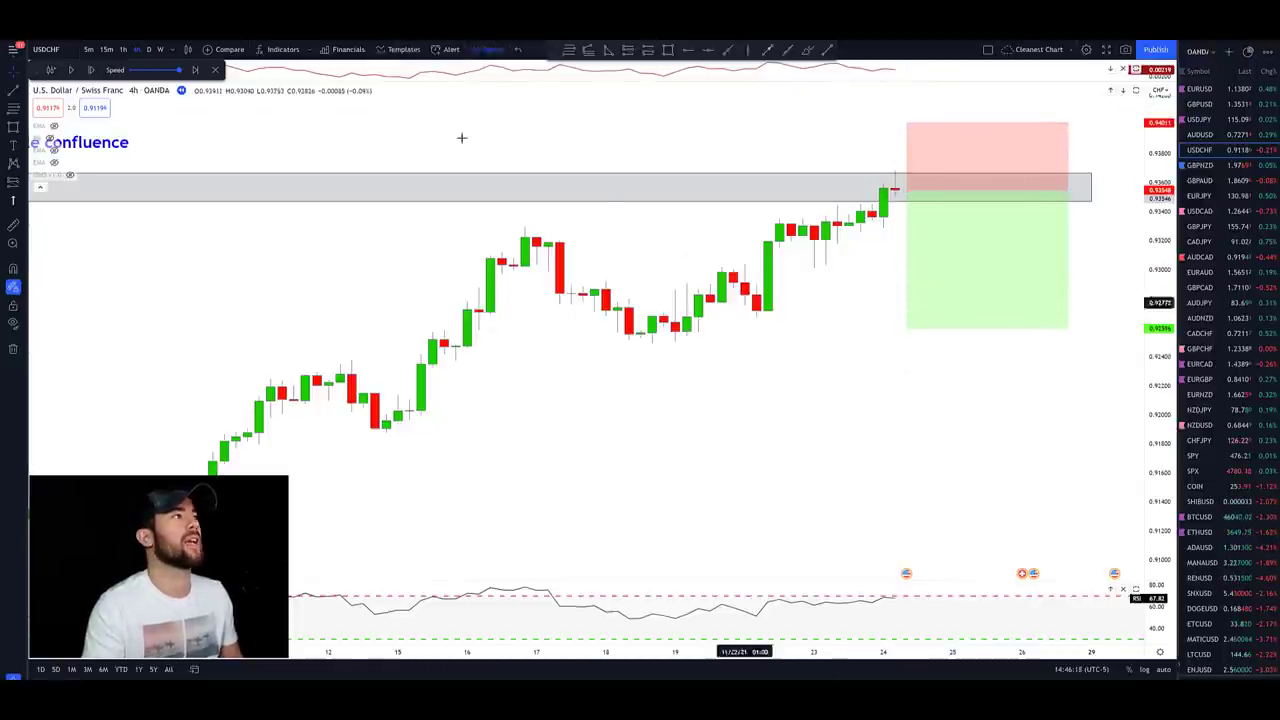
Play the USDCHF replay forward until price passes the short position's target, and pause it.
click(70, 70)
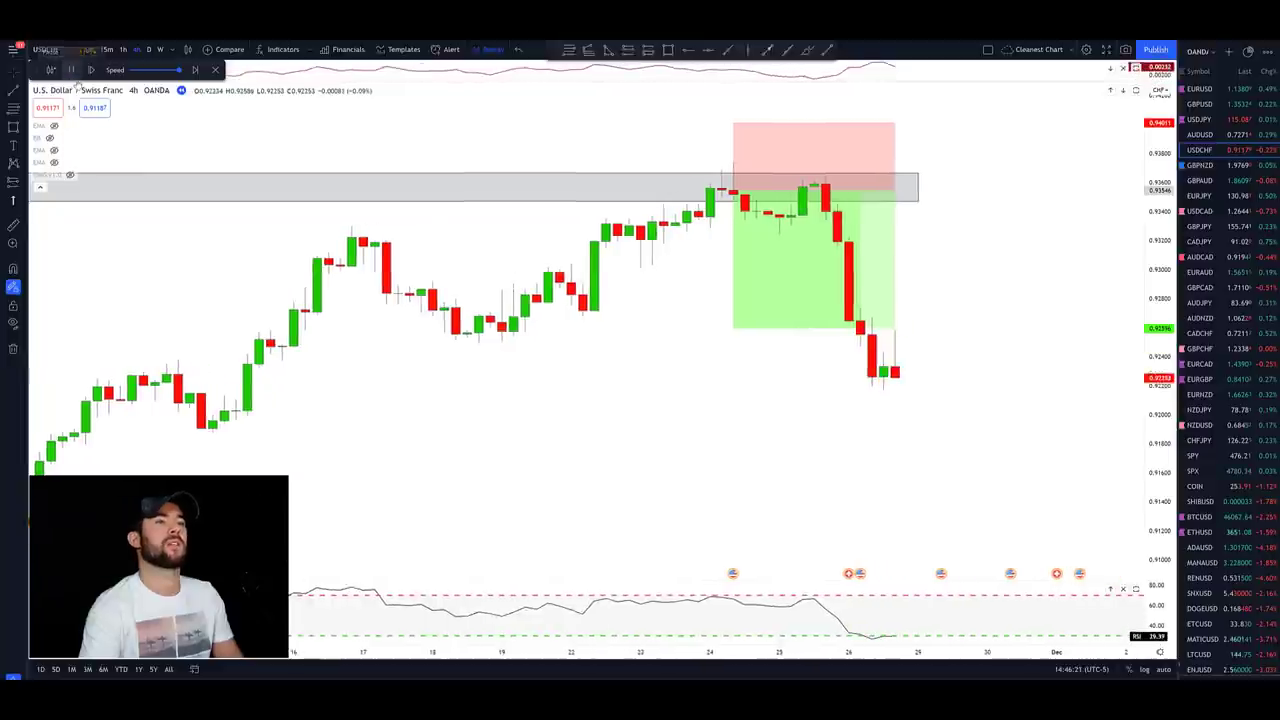
key(shift+Down)
scroll(937, 415, down, 2)
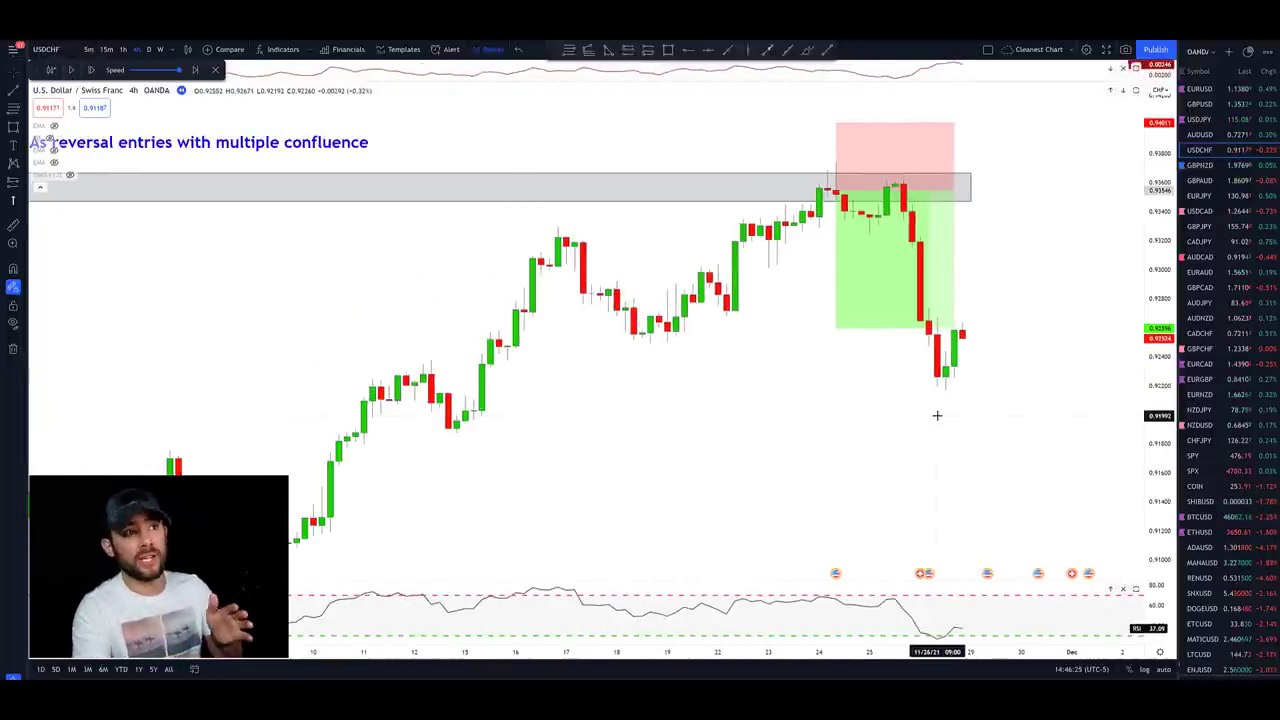
scroll(880, 381, down, 1)
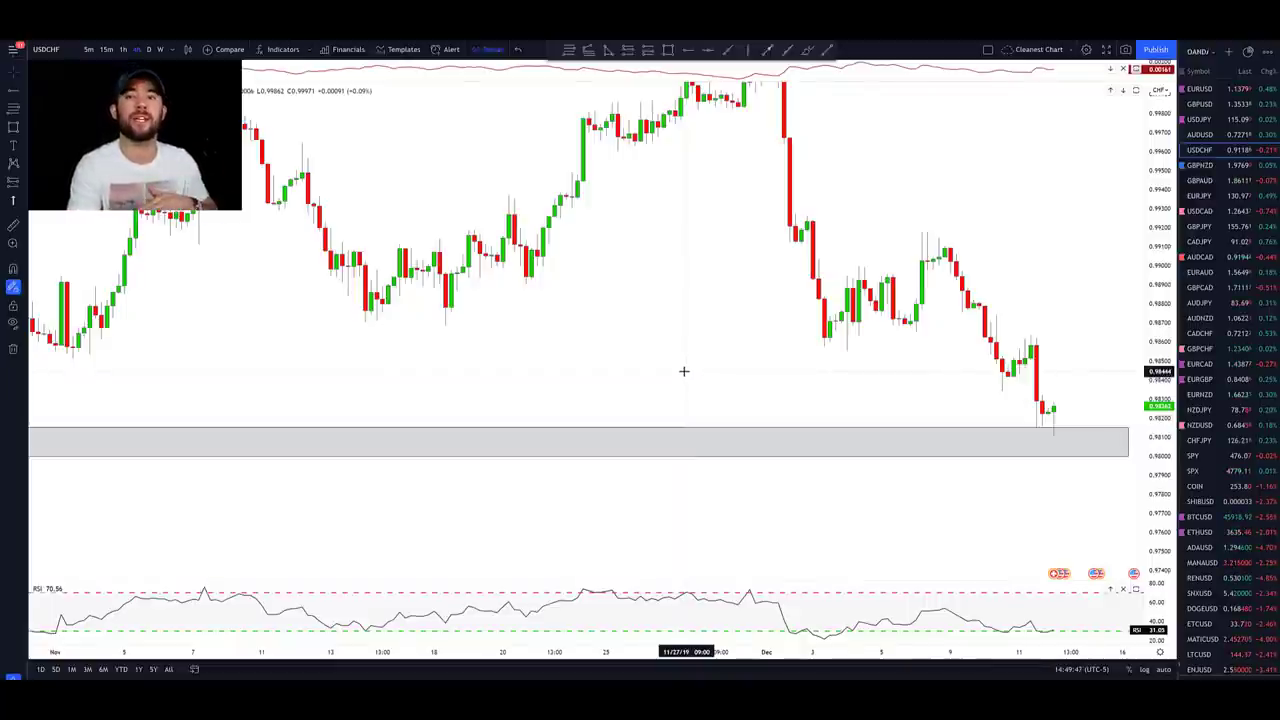
On the 2019 USDCHF chart, trace the bounce from the early September low at the grey support zone freehand, and clear the stroke.
scroll(684, 371, down, 5)
drag(684, 370, 882, 354)
scroll(882, 354, up, 5)
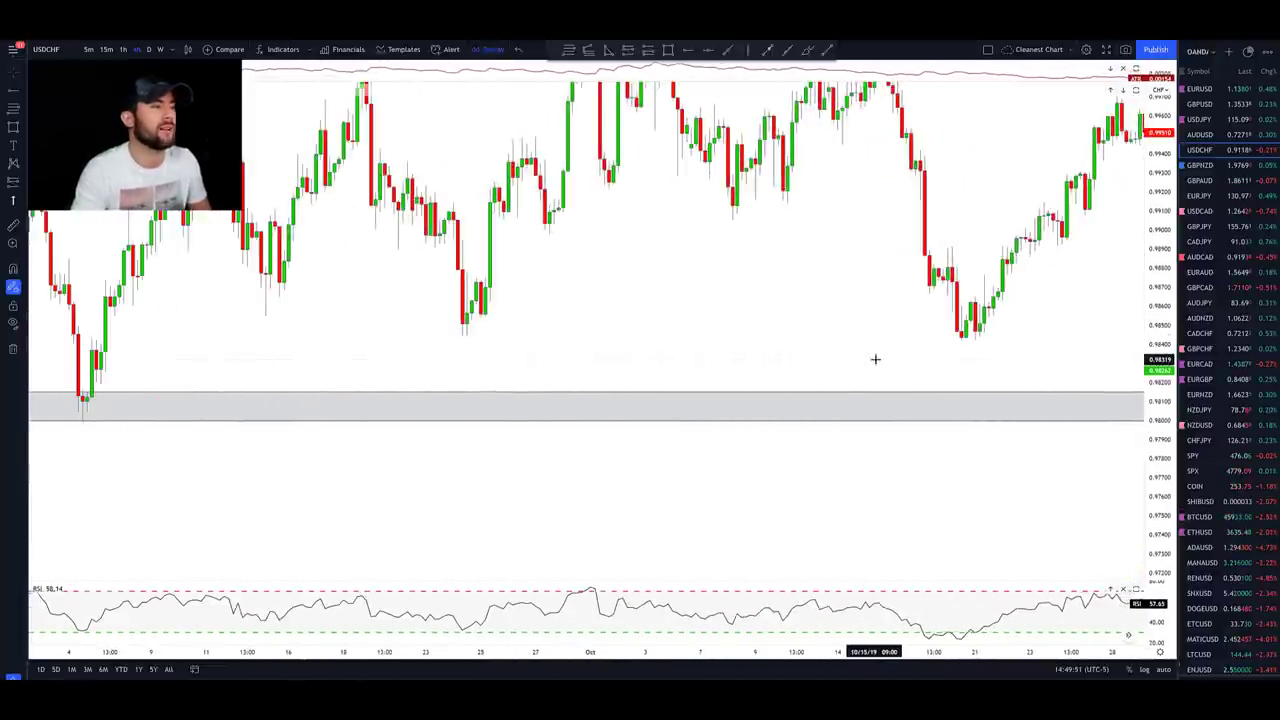
drag(371, 320, 558, 297)
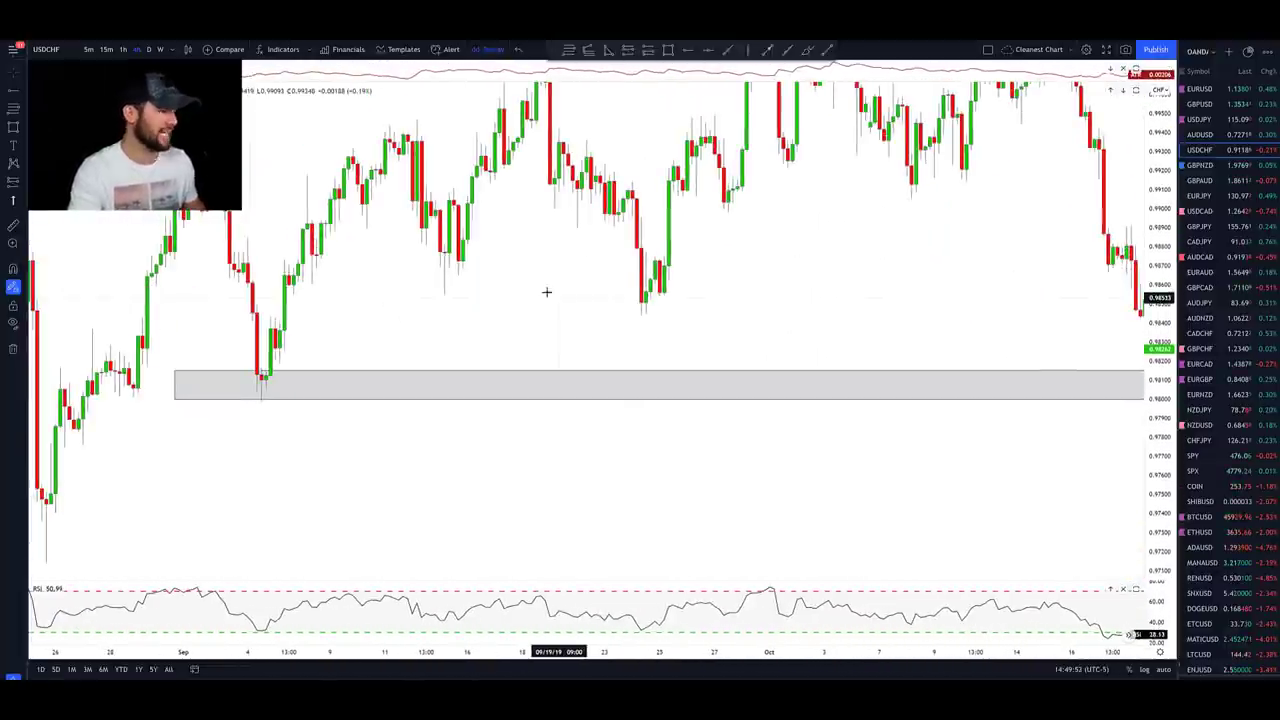
key(ctrl+shift+p)
mouse_move(265, 360)
mouse_down()
mouse_move(286, 368)
mouse_move(410, 206)
mouse_up()
key(ctrl+shift+p)
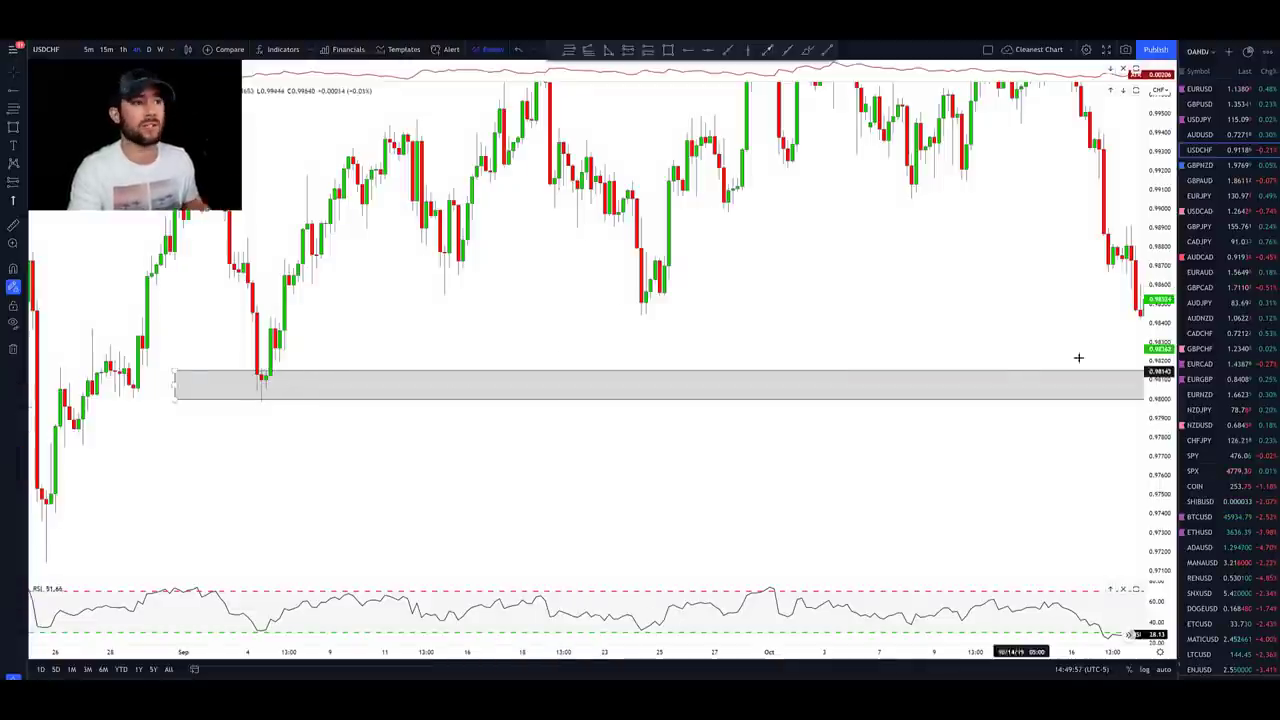
Return to the latest December 2019 candles at the support zone and enlarge the RSI pane.
scroll(1077, 357, right, 10)
scroll(940, 289, right, 10)
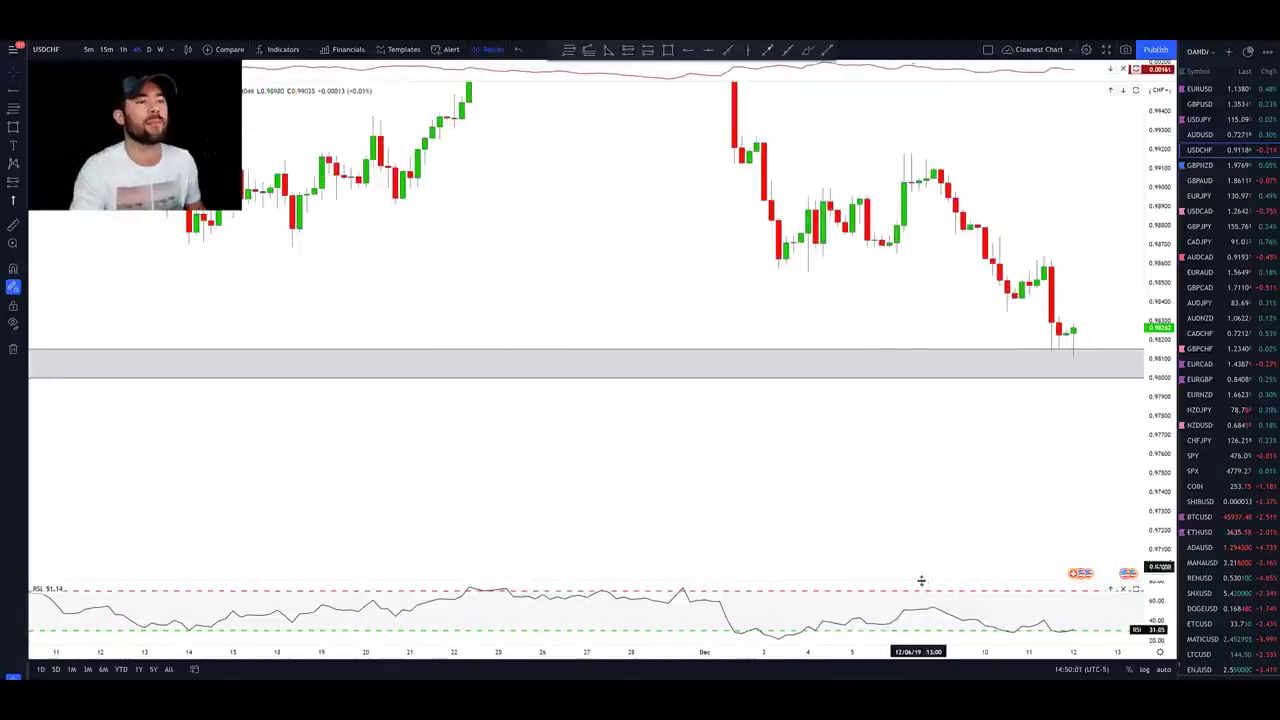
drag(926, 580, 930, 475)
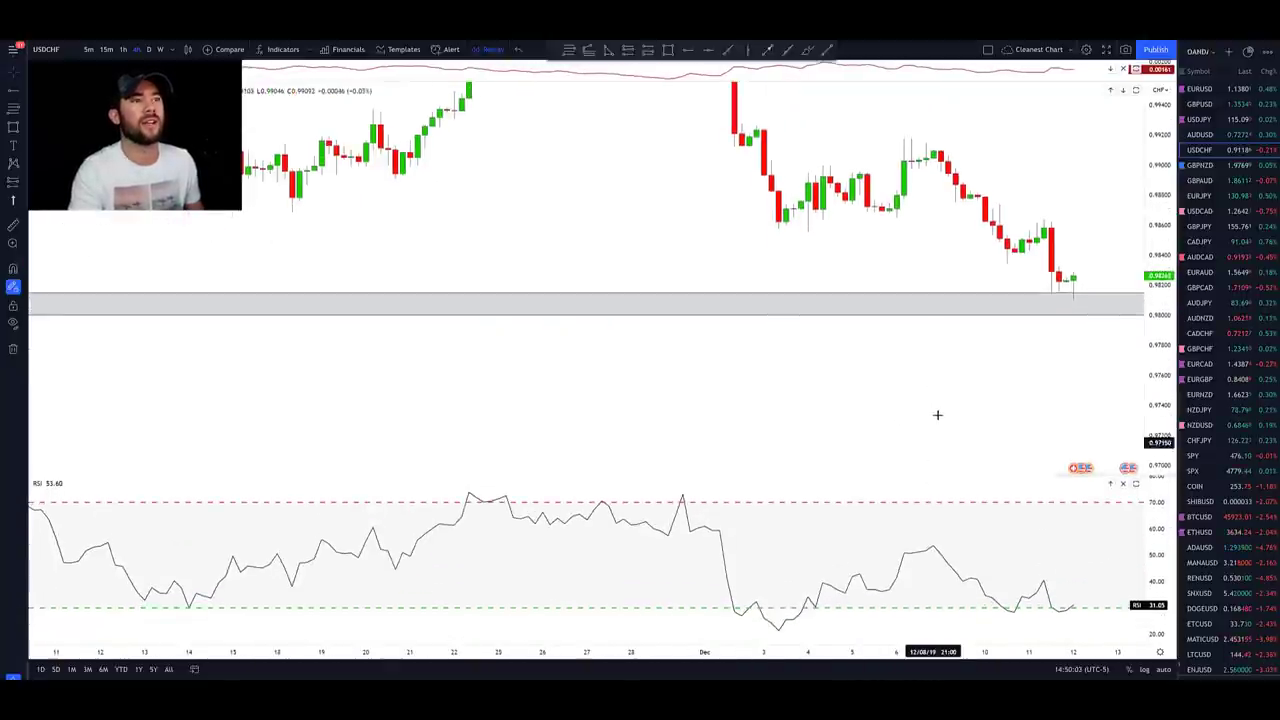
Mark the RSI divergence freehand with lines under the early and mid-December lows on price and on the RSI, and clear the strokes.
drag(894, 246, 858, 281)
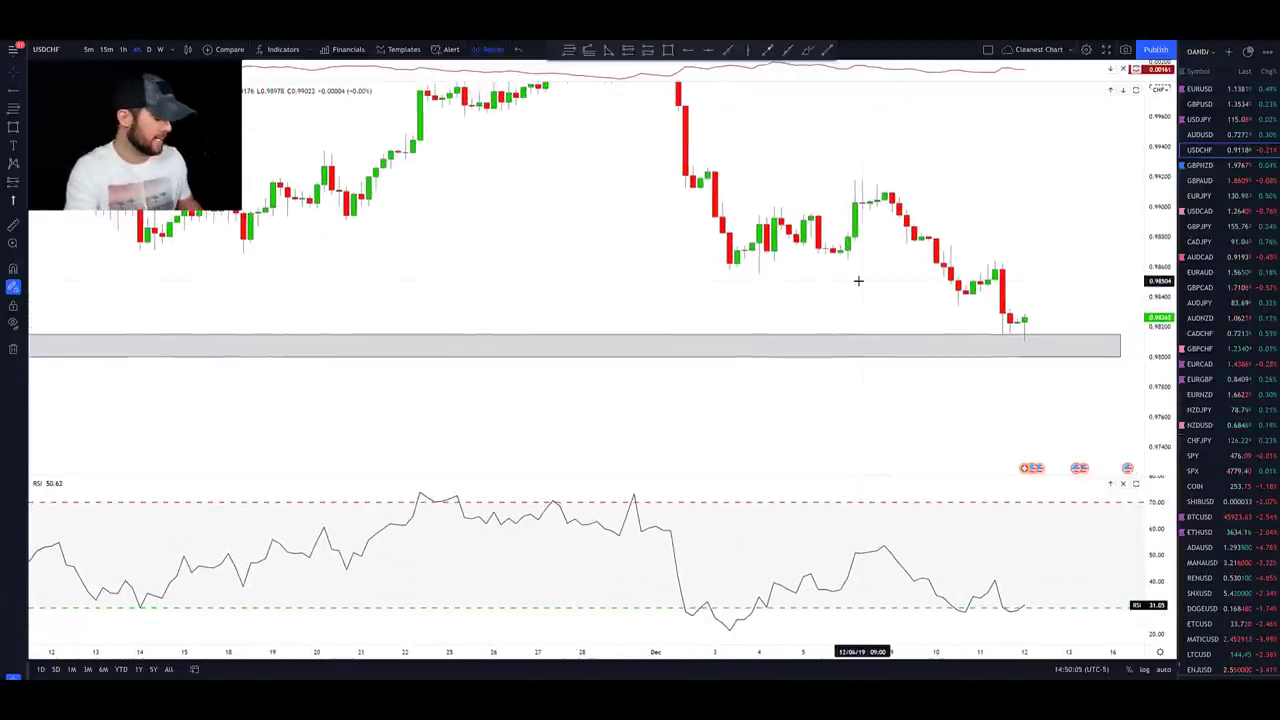
key(ctrl+shift+1)
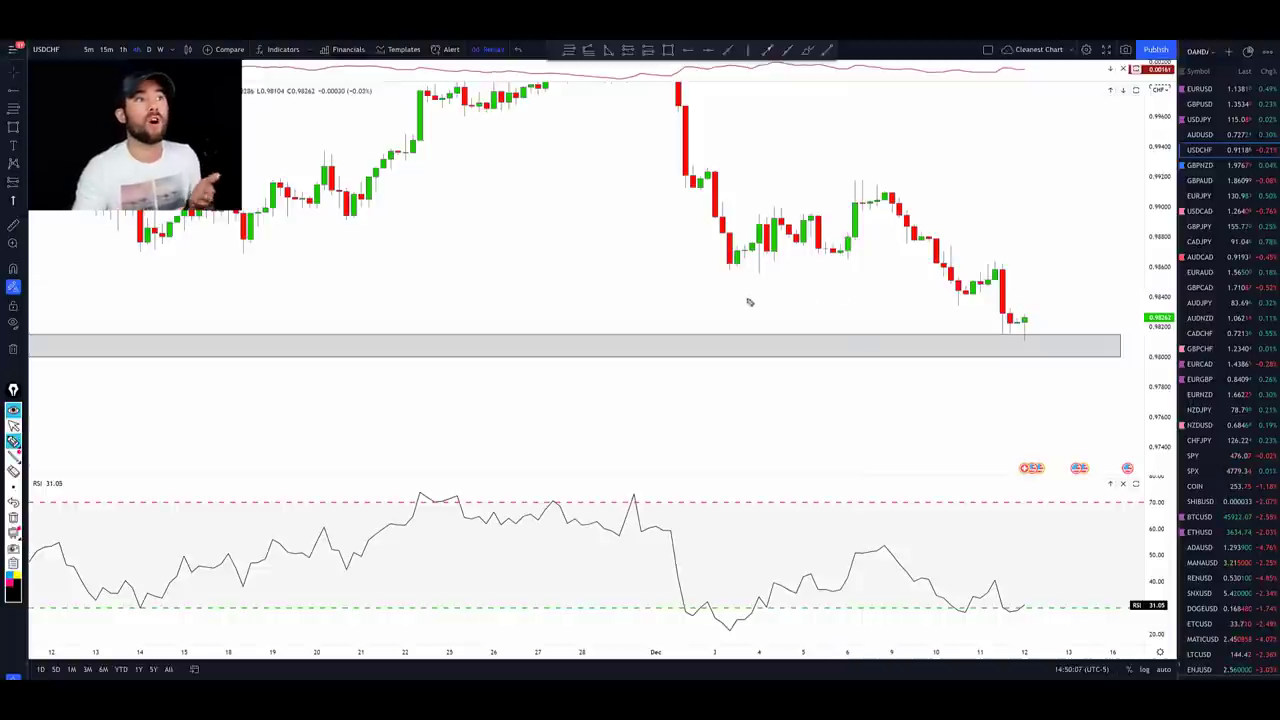
drag(716, 262, 1063, 337)
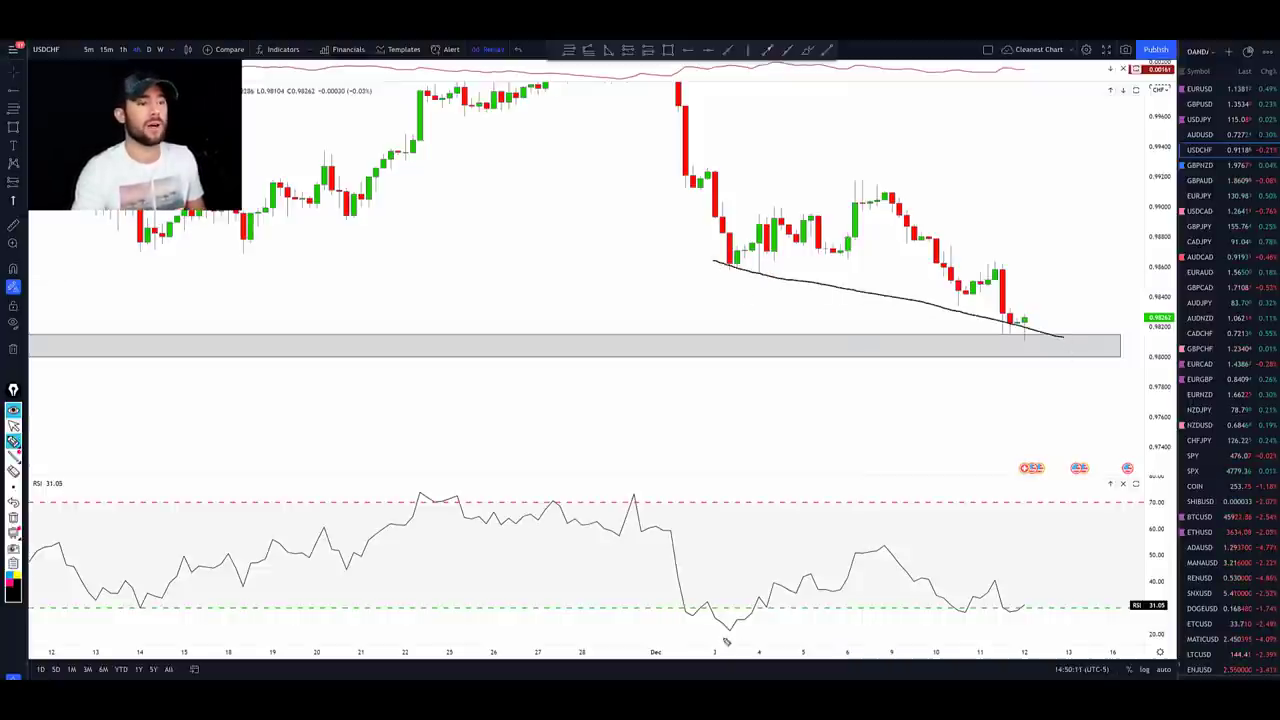
mouse_move(722, 632)
mouse_down()
mouse_move(923, 591)
mouse_move(1032, 588)
mouse_up()
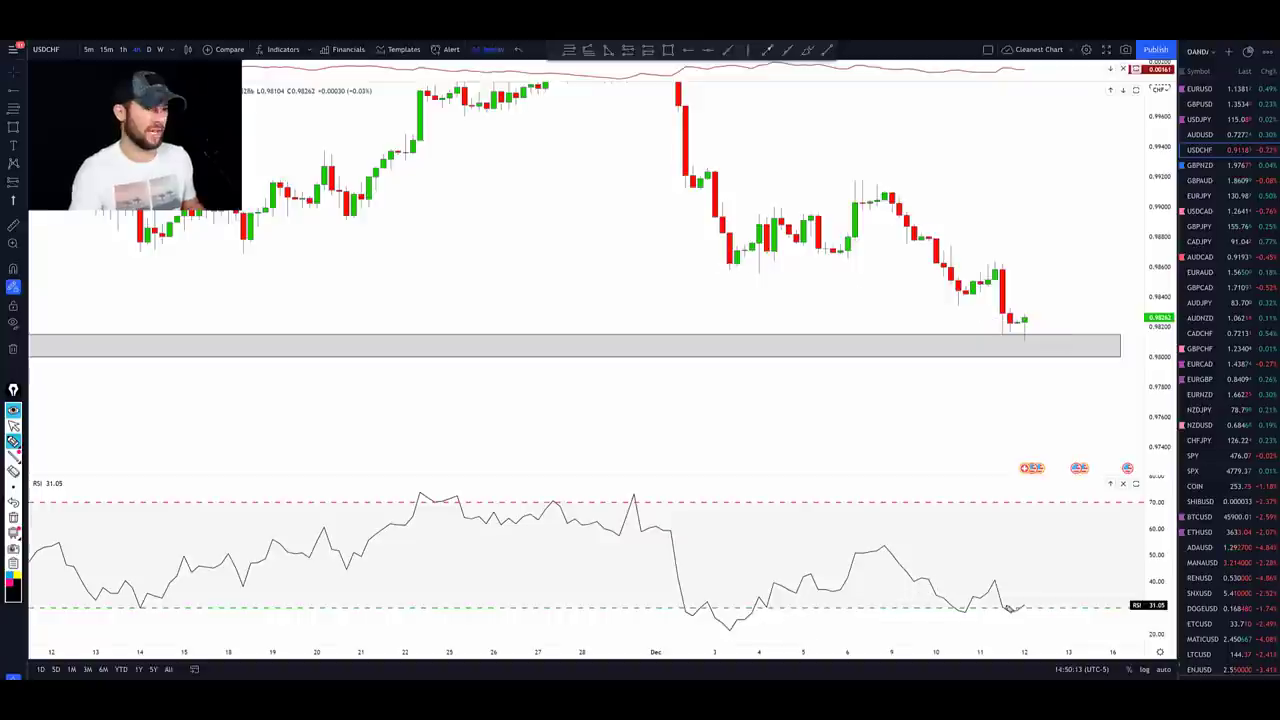
drag(710, 634, 1068, 607)
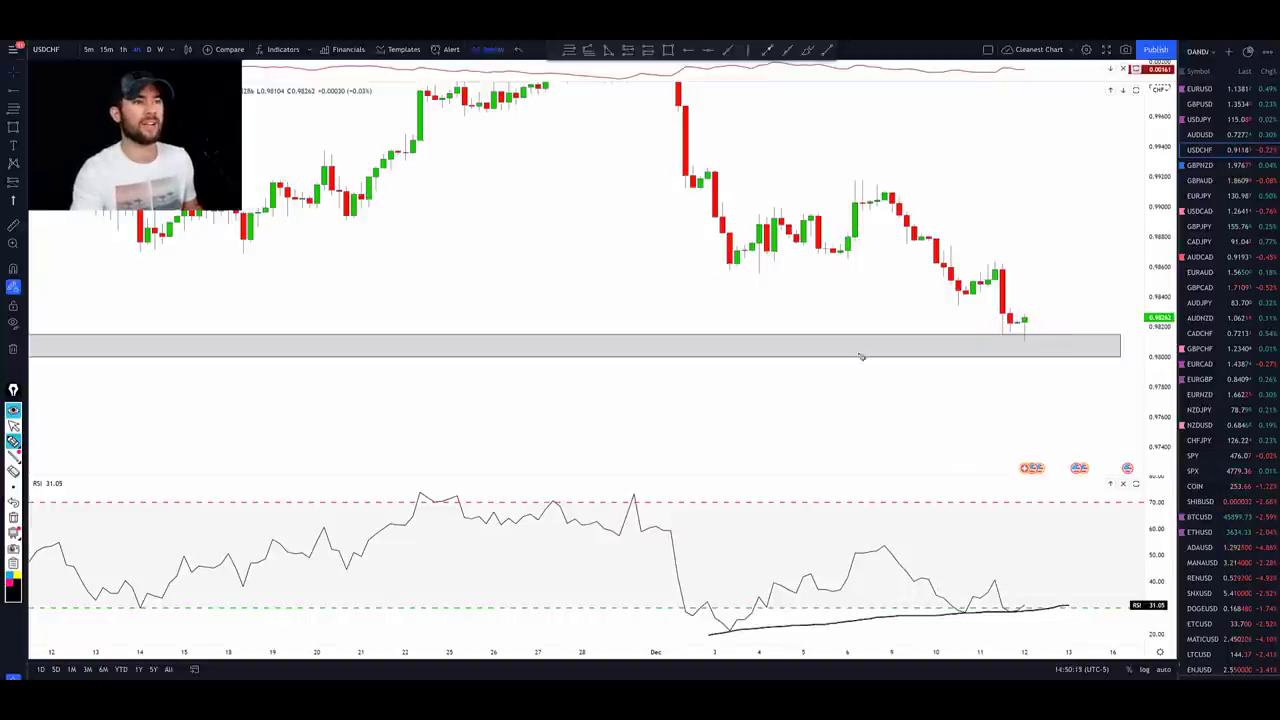
drag(707, 252, 1055, 351)
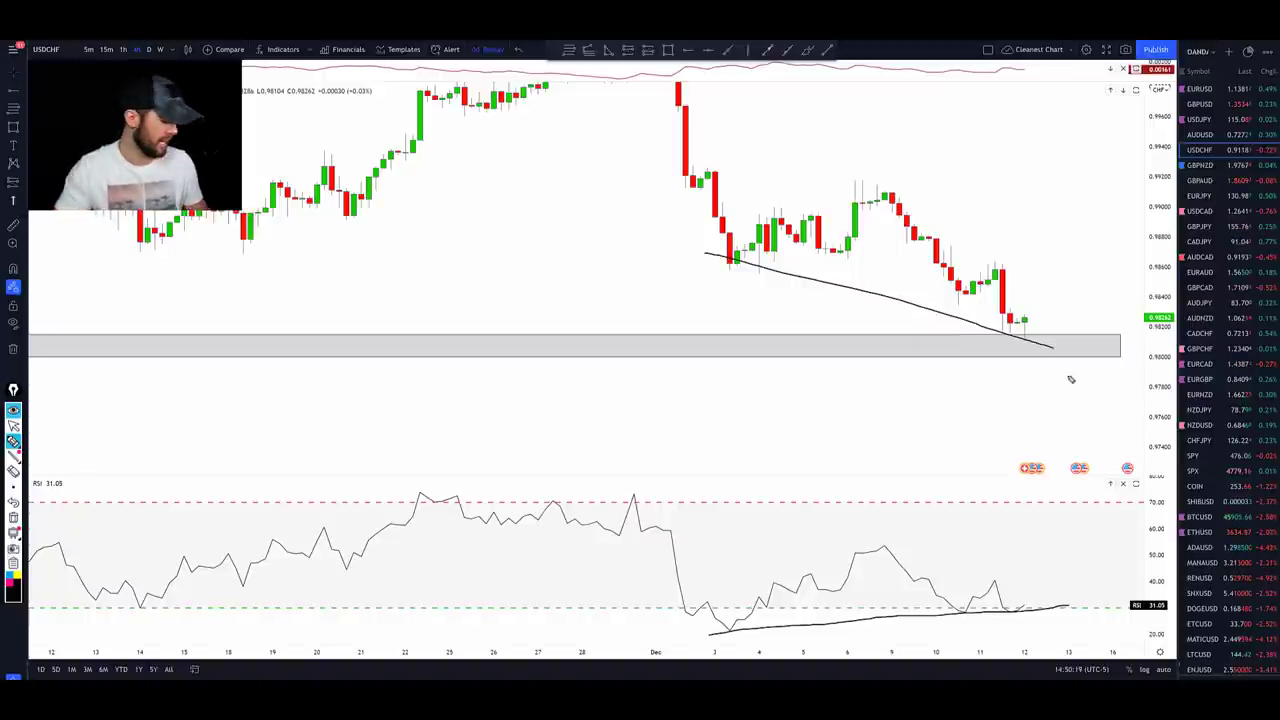
key(ctrl+z)
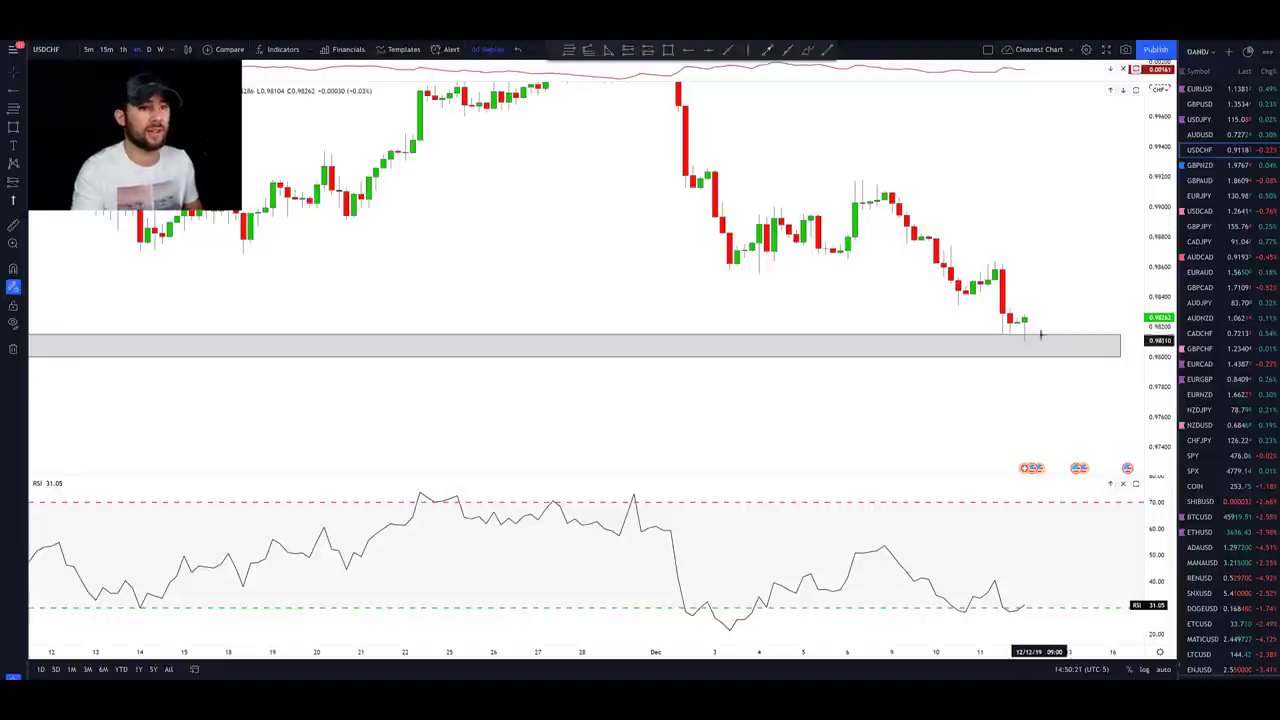
Shrink the RSI pane, check the latest candle at the support zone with a Fibonacci retracement from its low to its high, and discard it.
scroll(1040, 331, up, 3)
drag(1140, 452, 1052, 560)
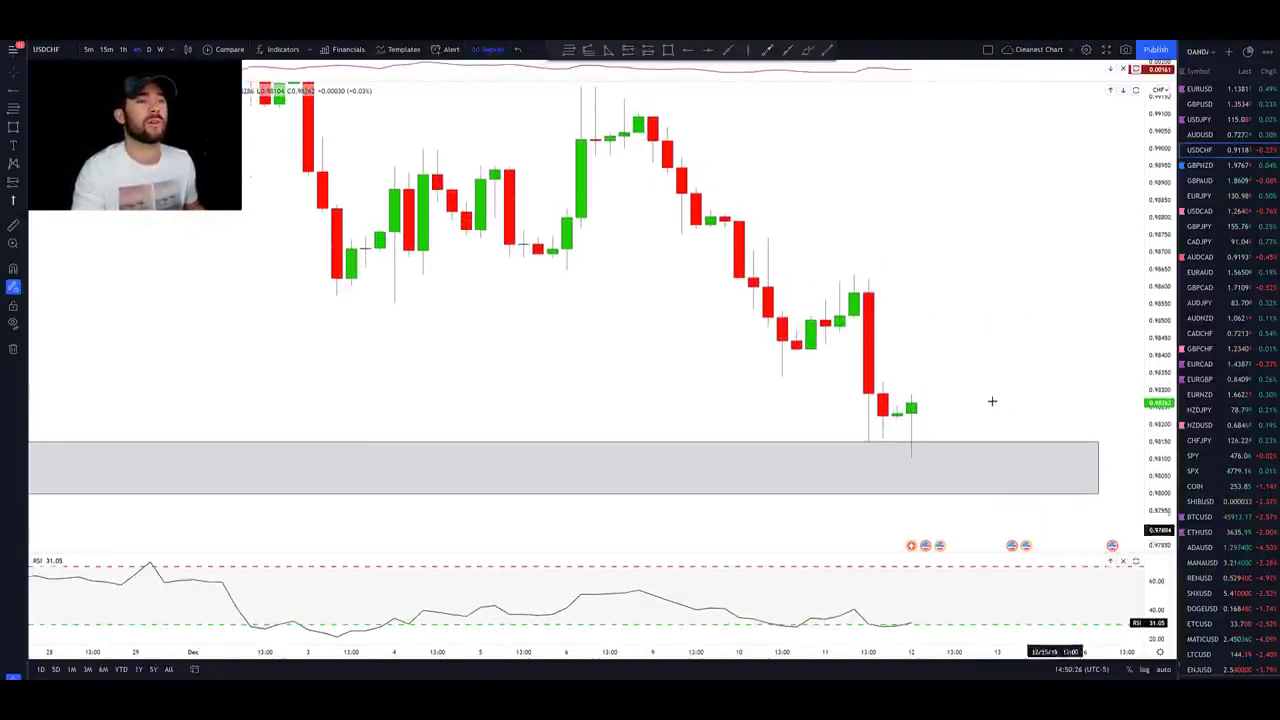
drag(991, 400, 732, 208)
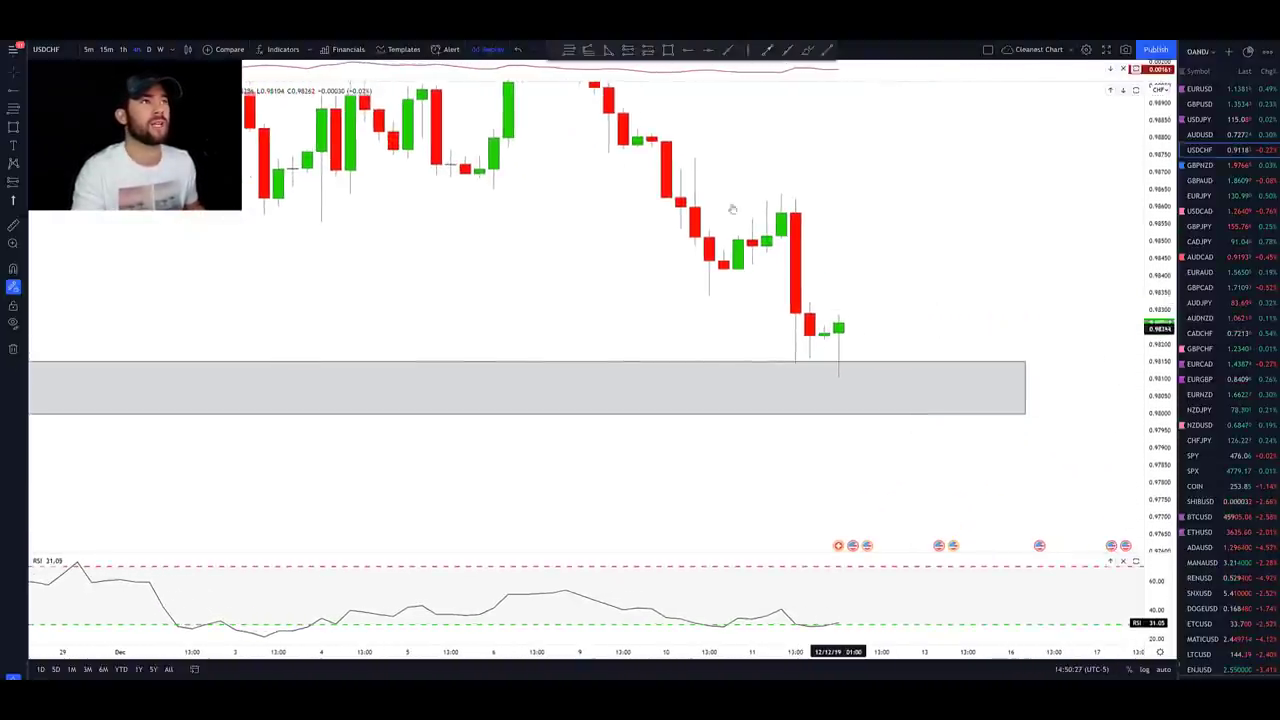
click(569, 51)
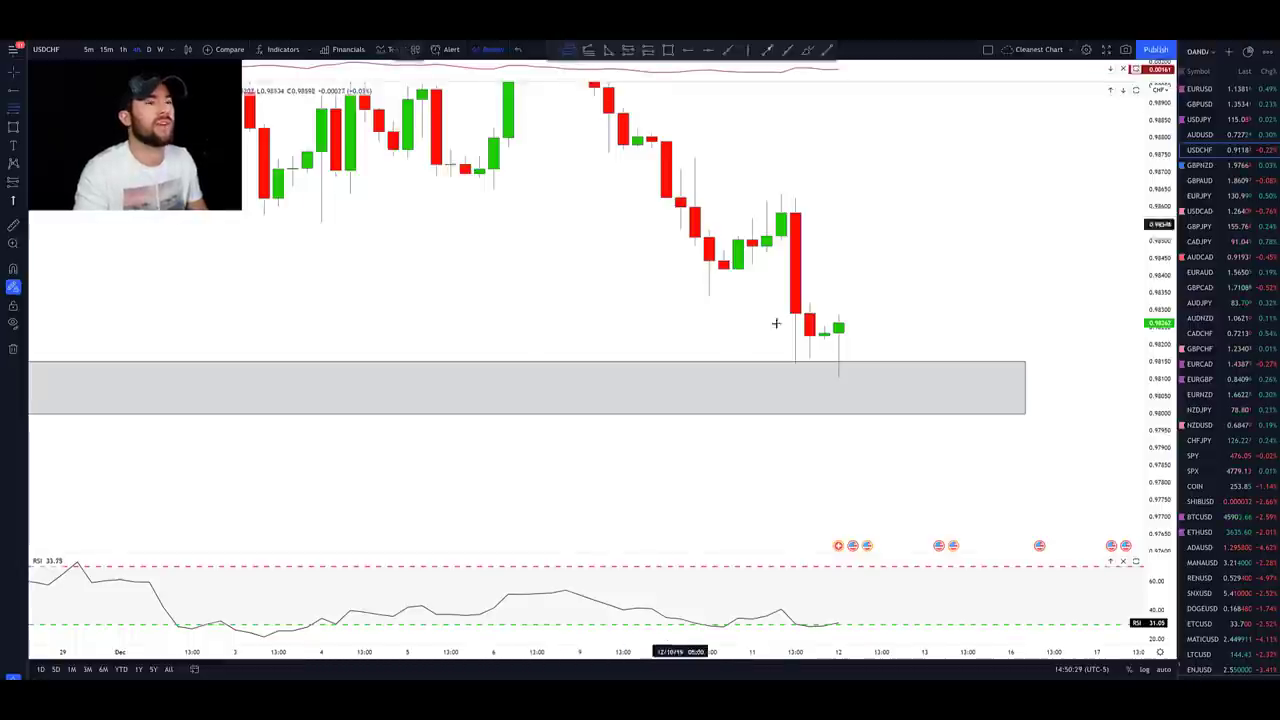
click(812, 377)
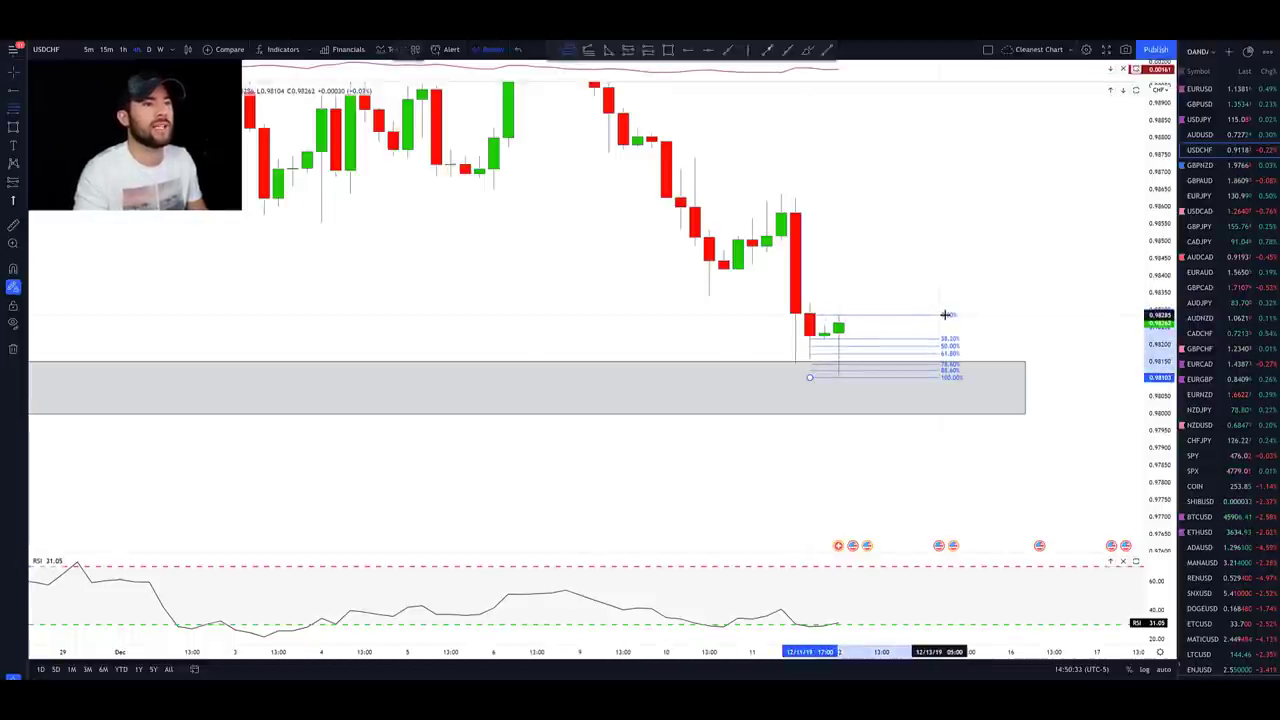
key(Escape)
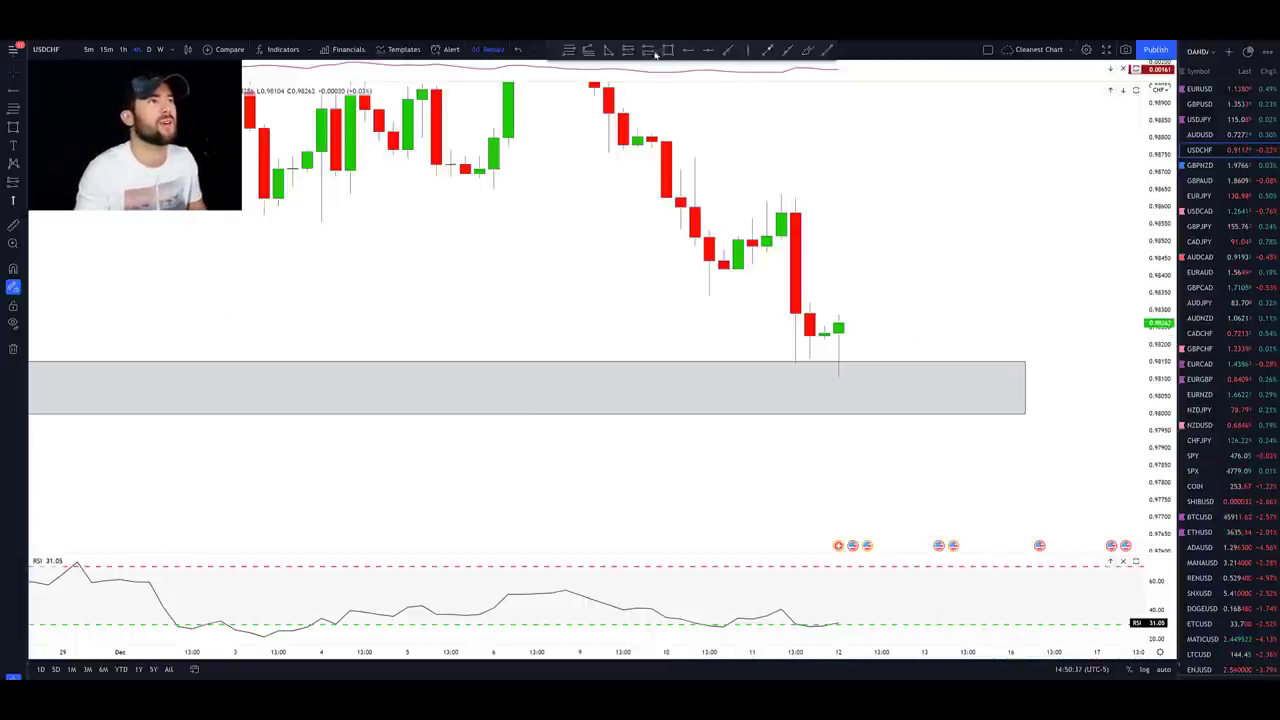
Place a long position at the latest candle's close, with the stop at about 0.97934 and the target at about 0.98923.
click(853, 323)
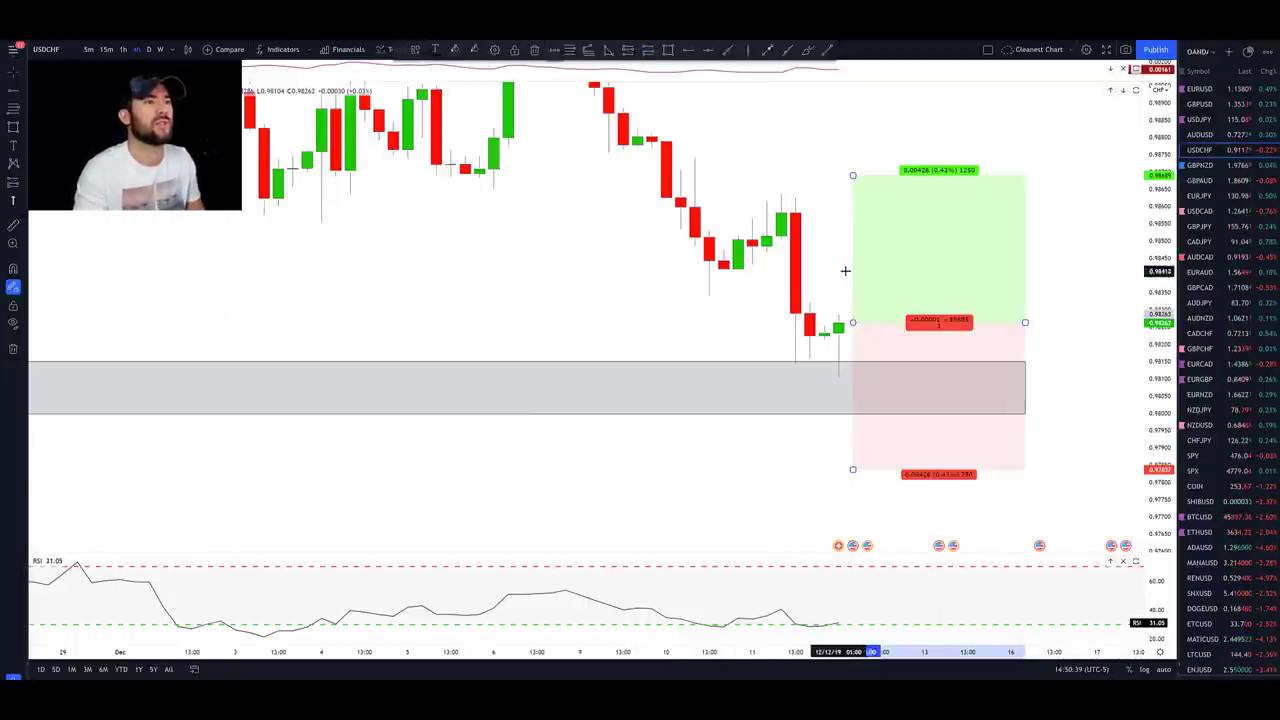
drag(851, 467, 851, 434)
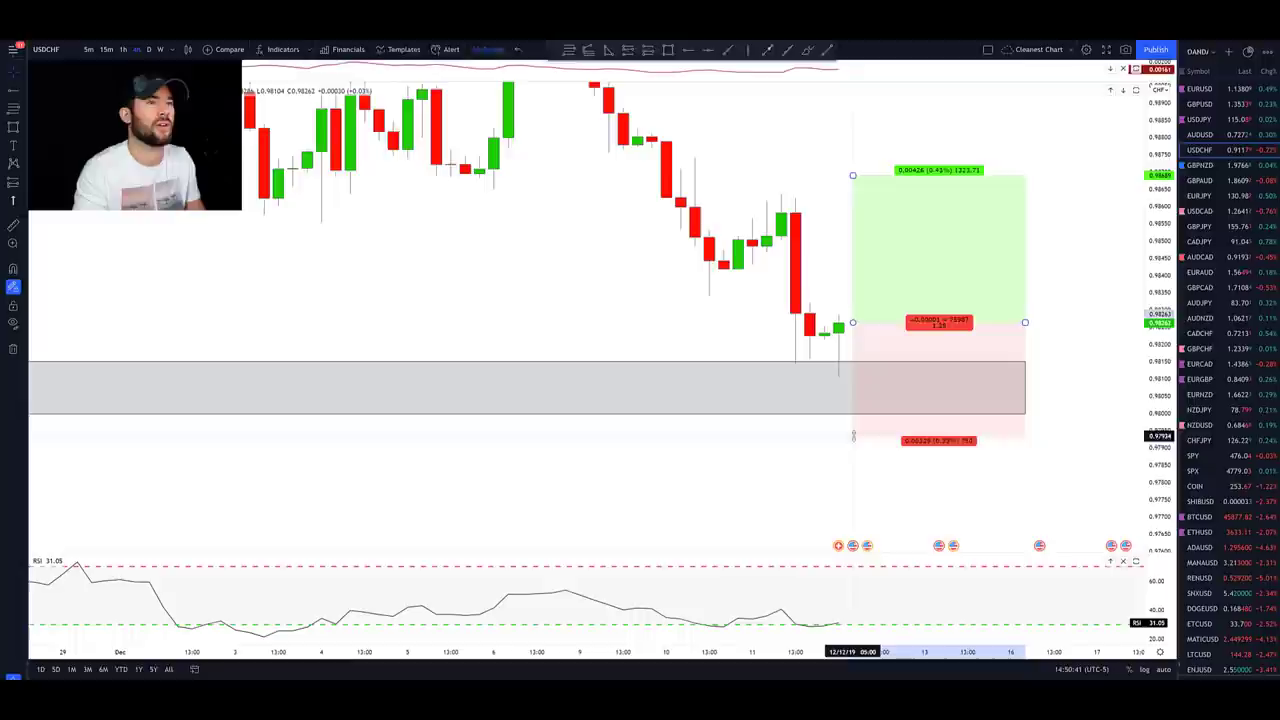
drag(853, 176, 854, 94)
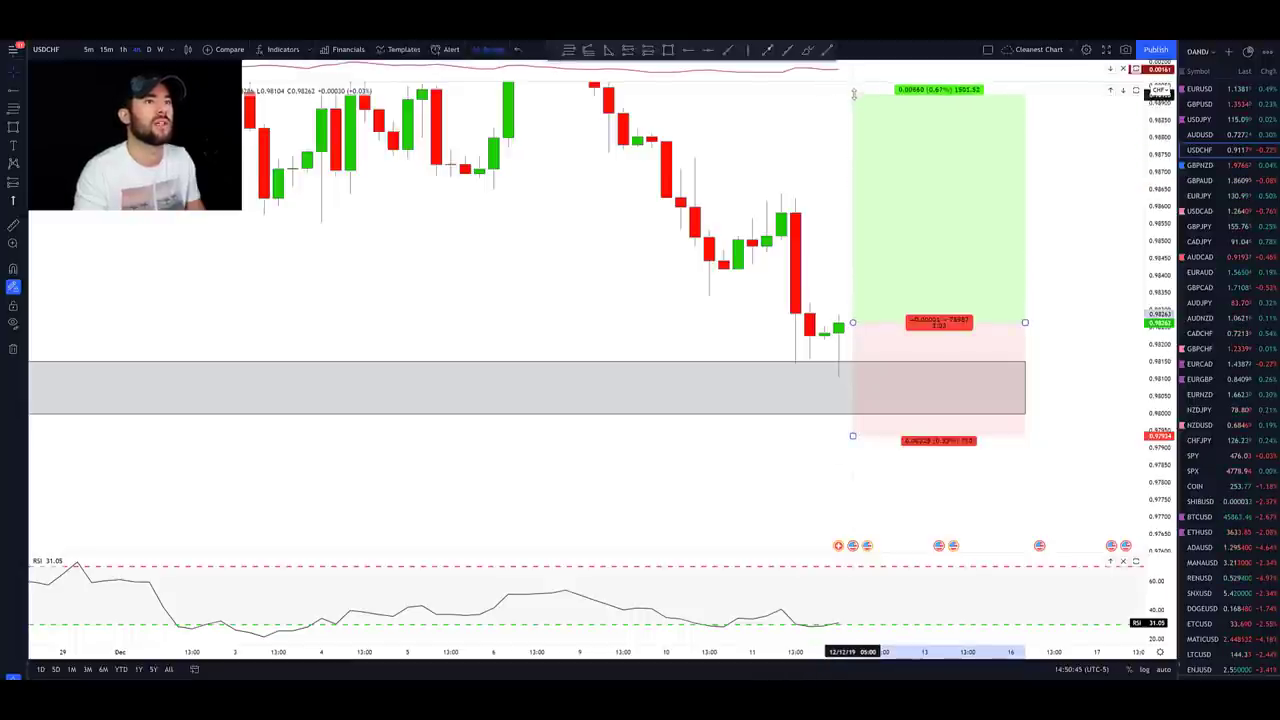
click(1140, 229)
Play the USDCHF replay forward to 20 December 2019, past the point where price breaks the long position's stop, and pause it.
scroll(1103, 371, down, 5)
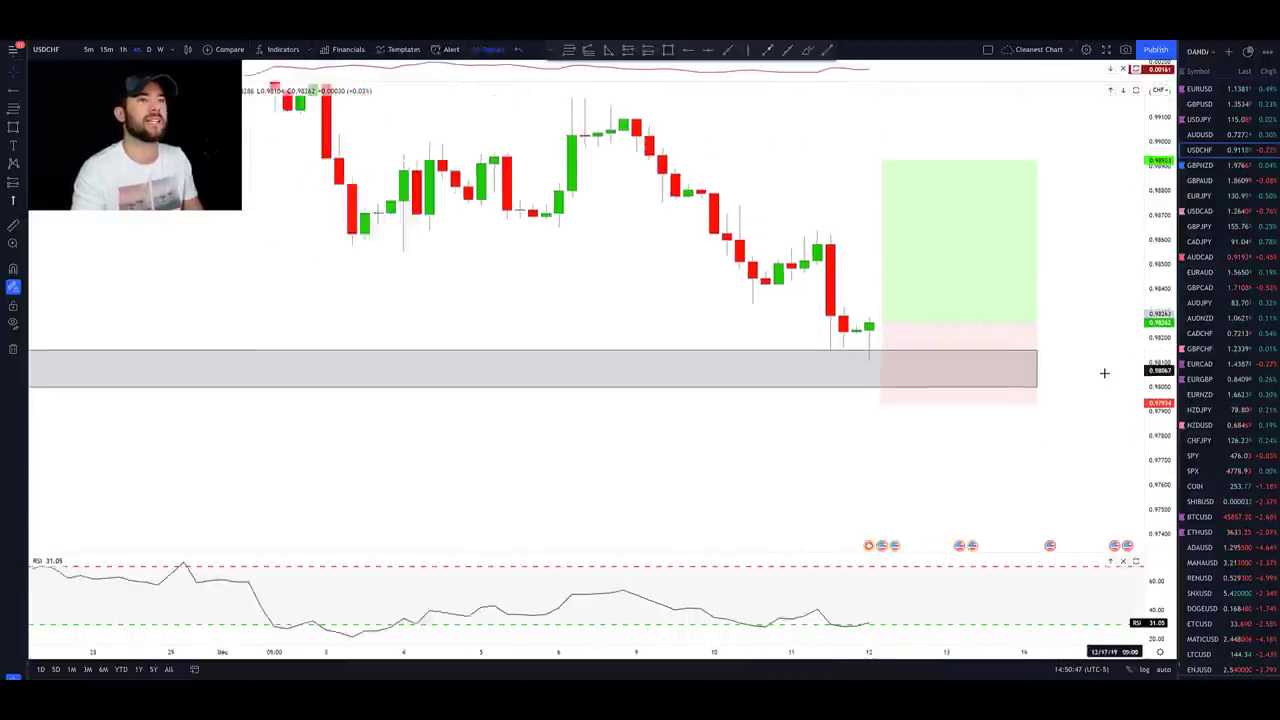
key(shift+Down)
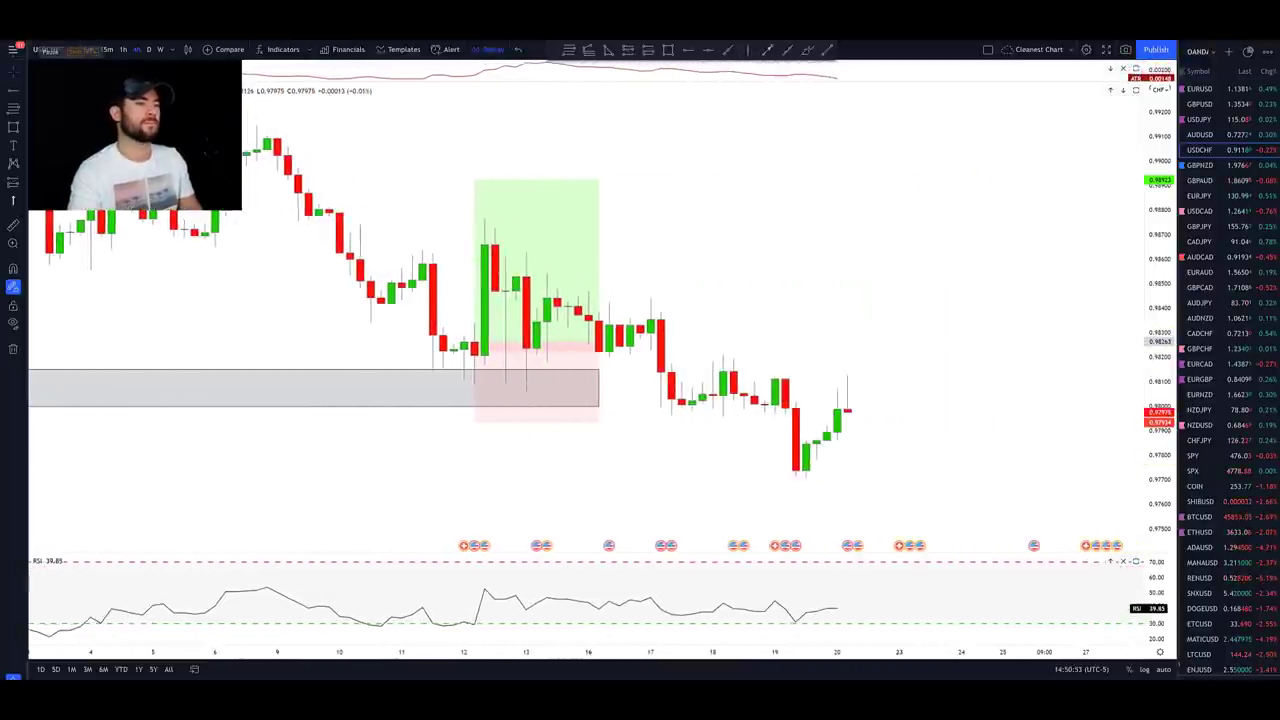
scroll(829, 346, down, 2)
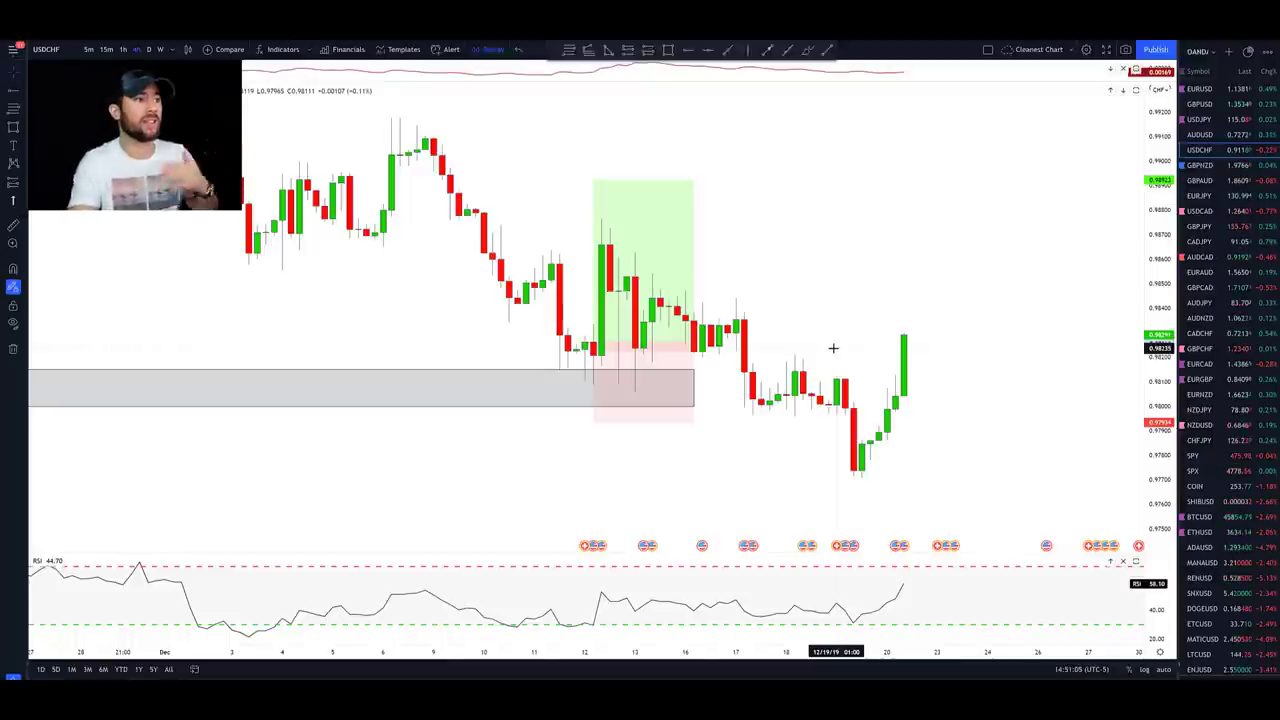
Circle the high inside the long position freehand, trace the decline to the 19 December low and the stop level, and end the drawing.
click(643, 372)
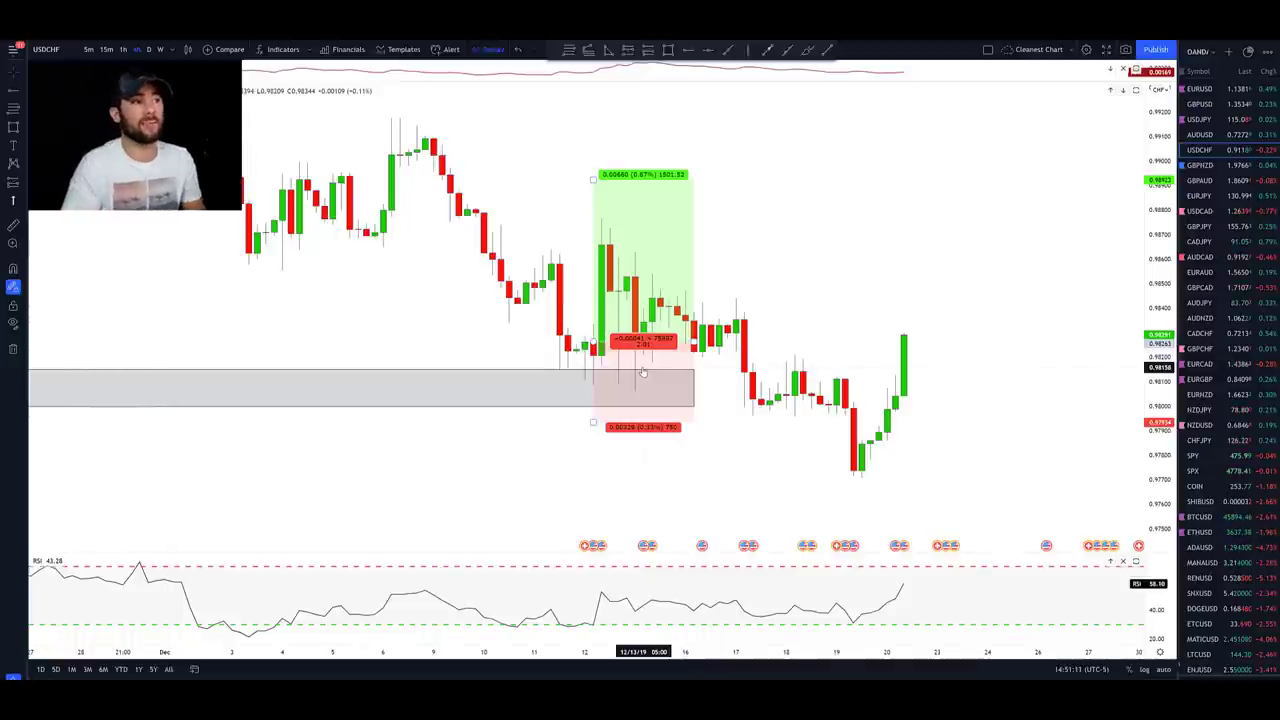
click(530, 134)
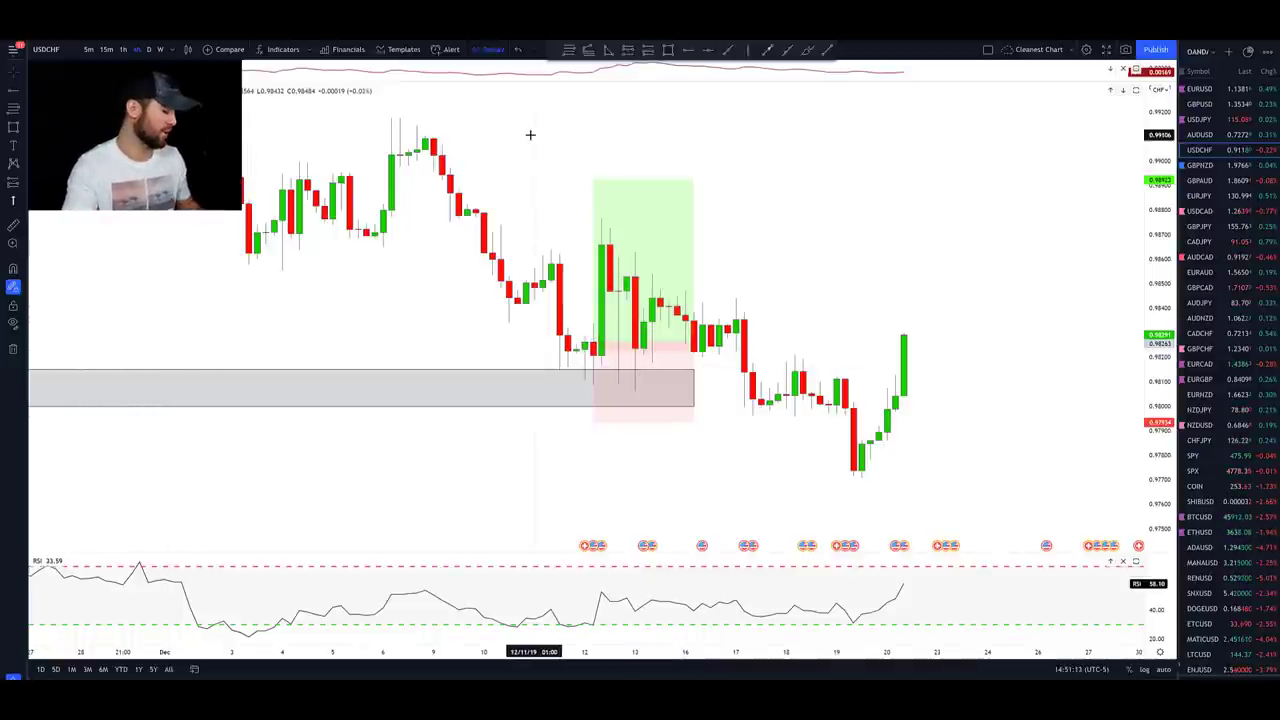
key(ctrl+shift+p)
drag(625, 213, 580, 212)
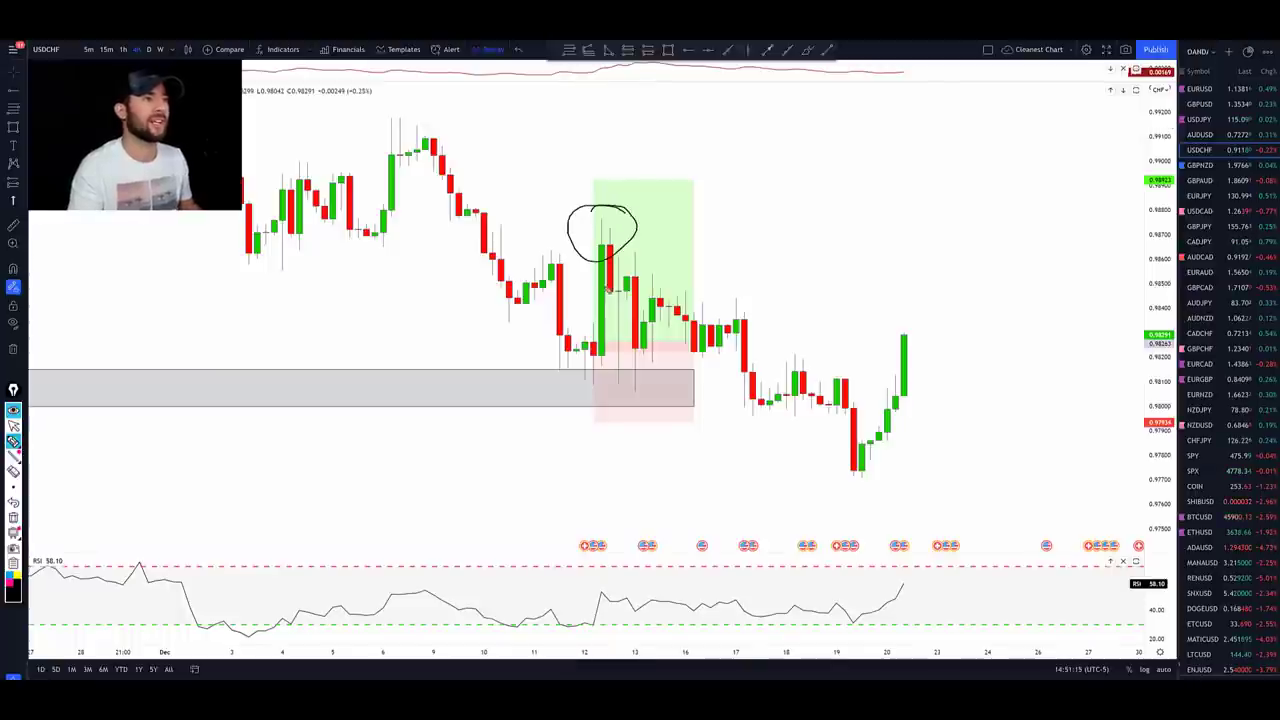
drag(762, 396, 855, 472)
drag(595, 428, 867, 413)
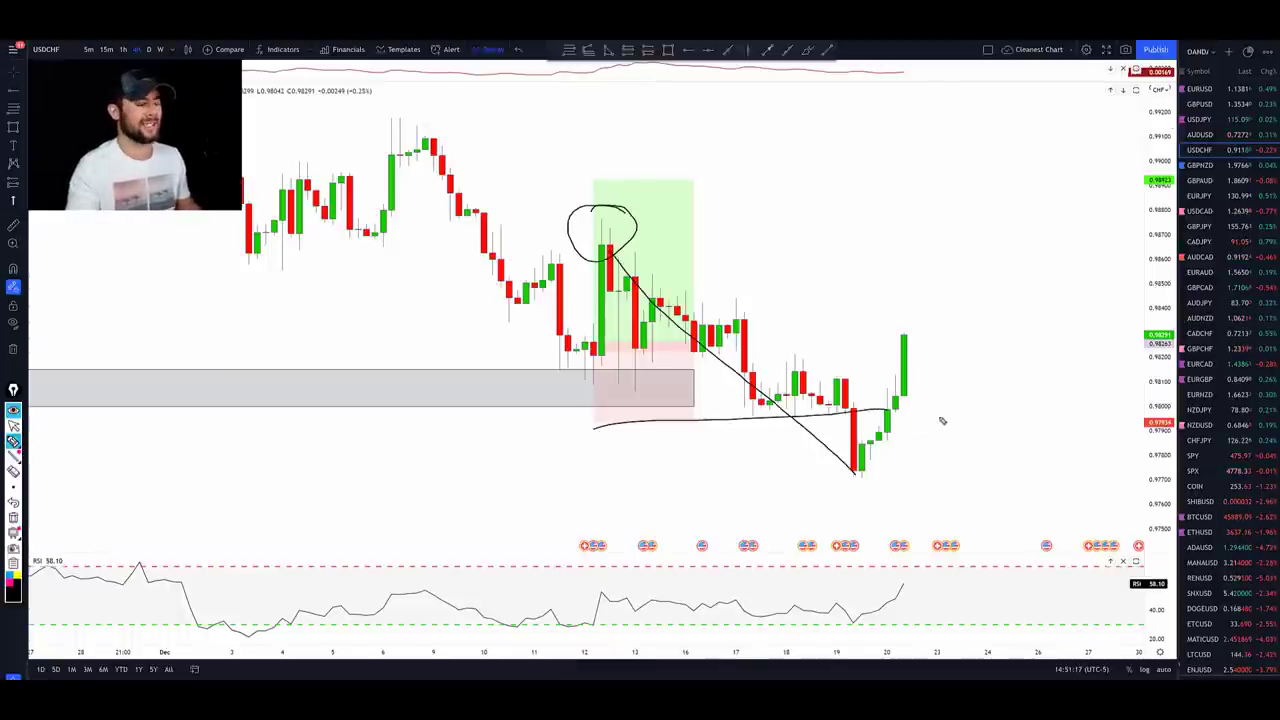
key(ctrl+shift+p)
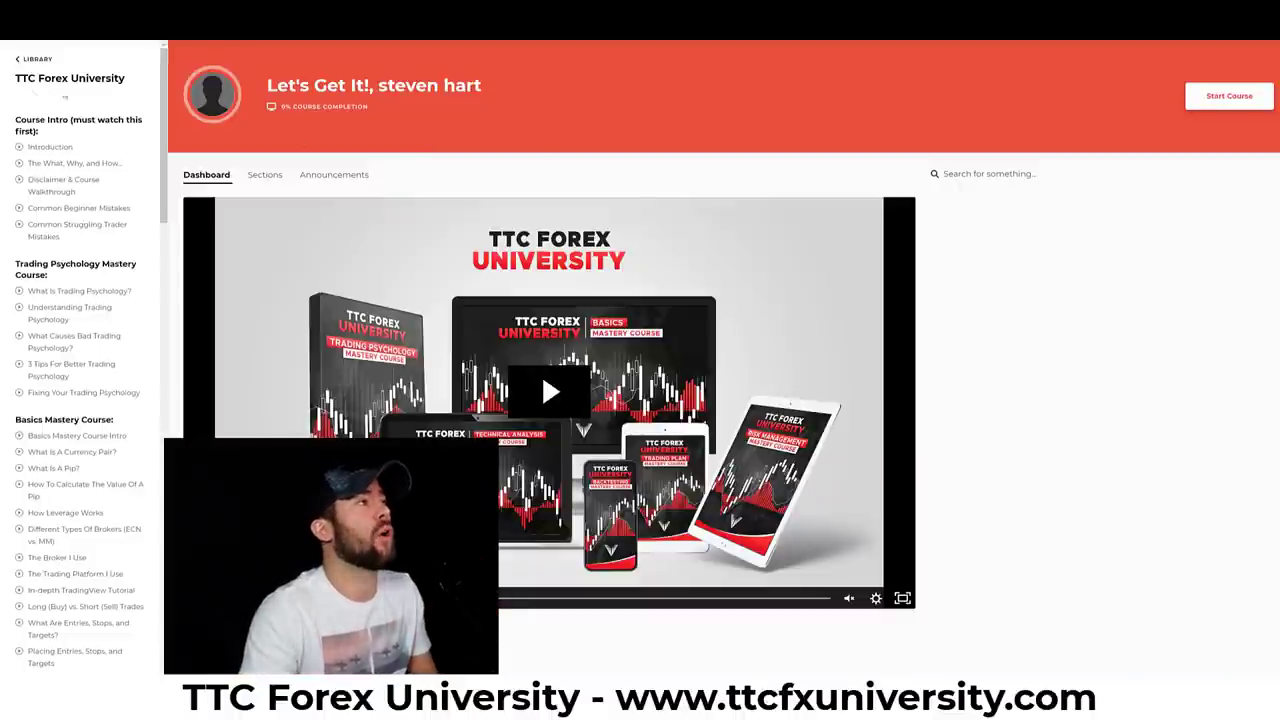
Look through the TTC Forex University course outline down to The Strategy Vault, and return to its beginning.
scroll(77, 424, down, 5)
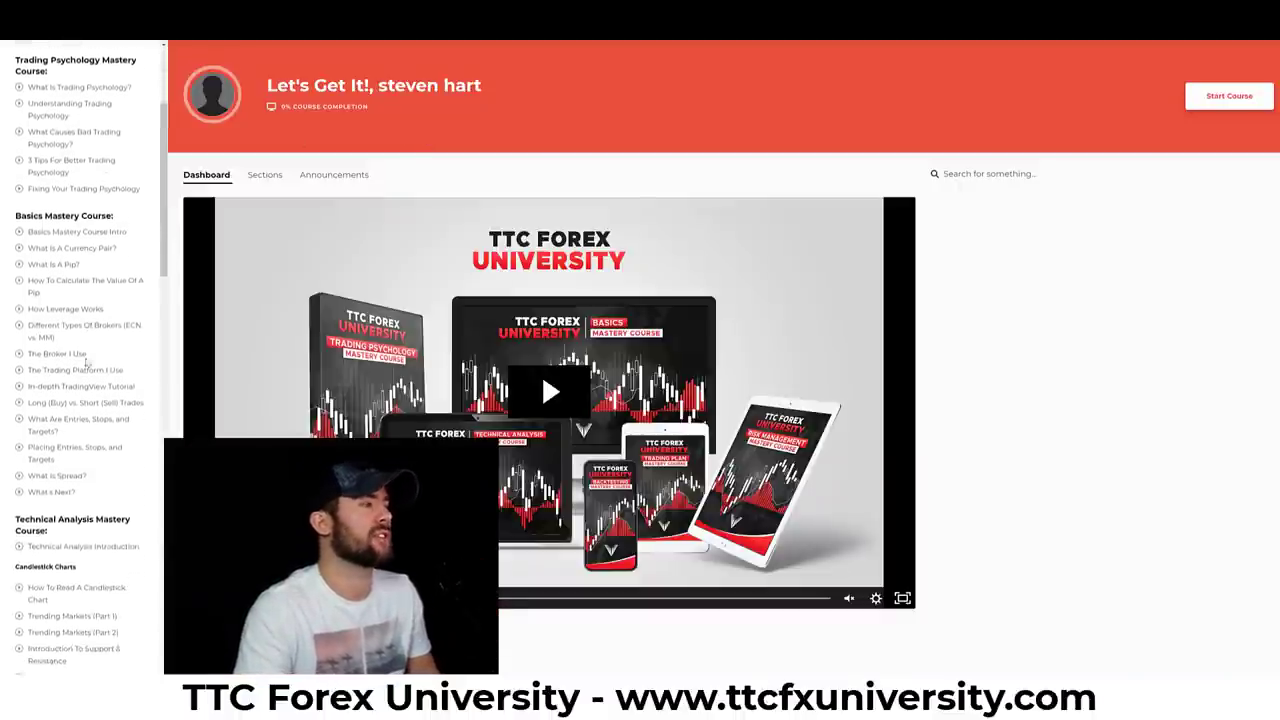
scroll(77, 424, down, 12)
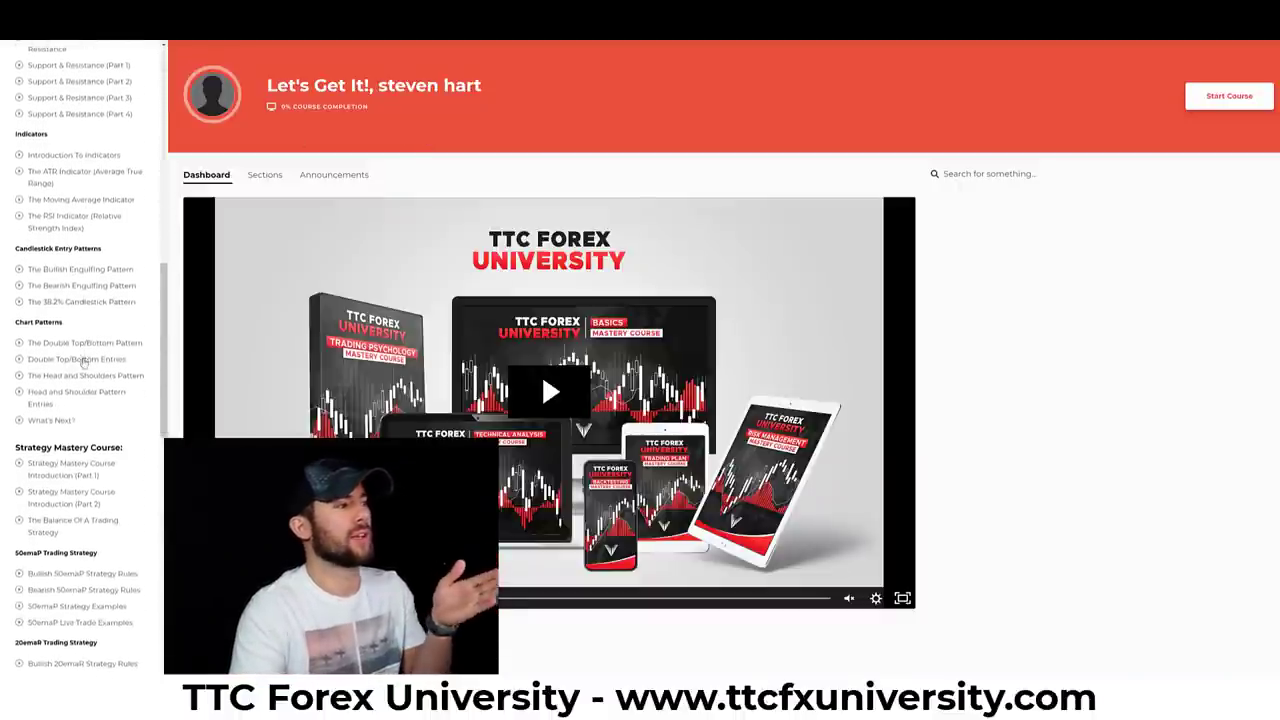
scroll(85, 368, down, 10)
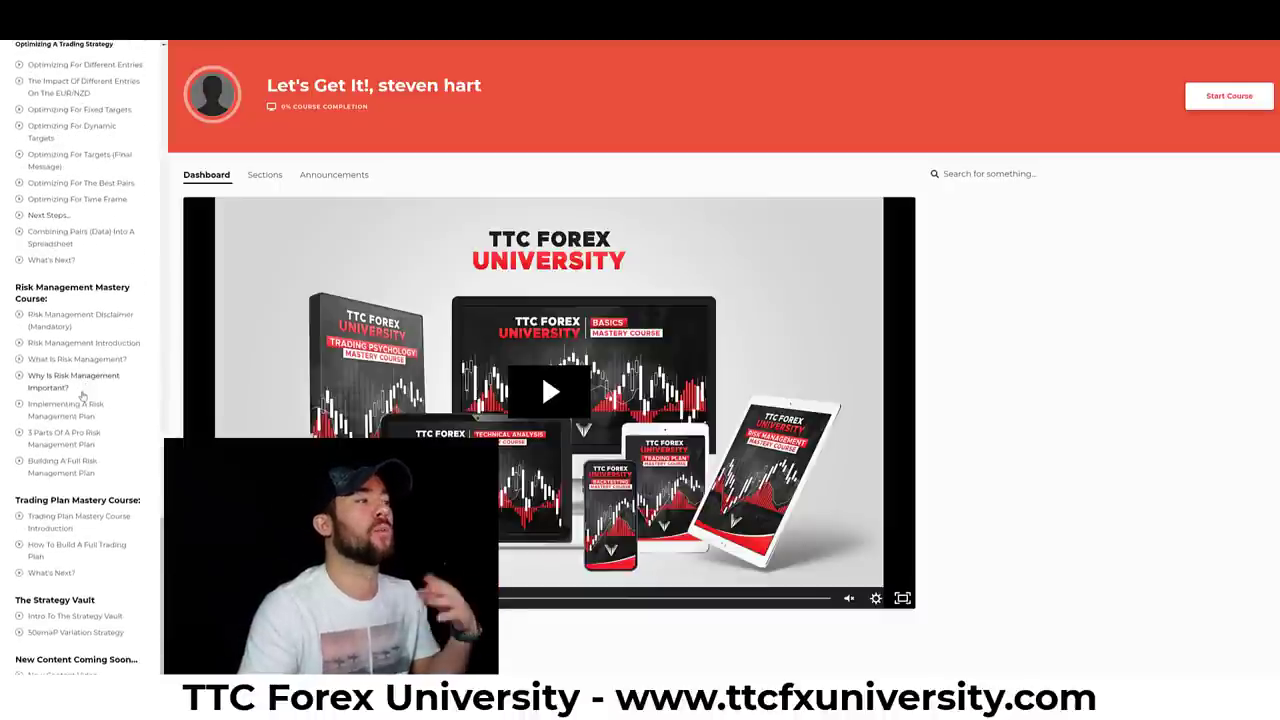
scroll(83, 395, up, 20)
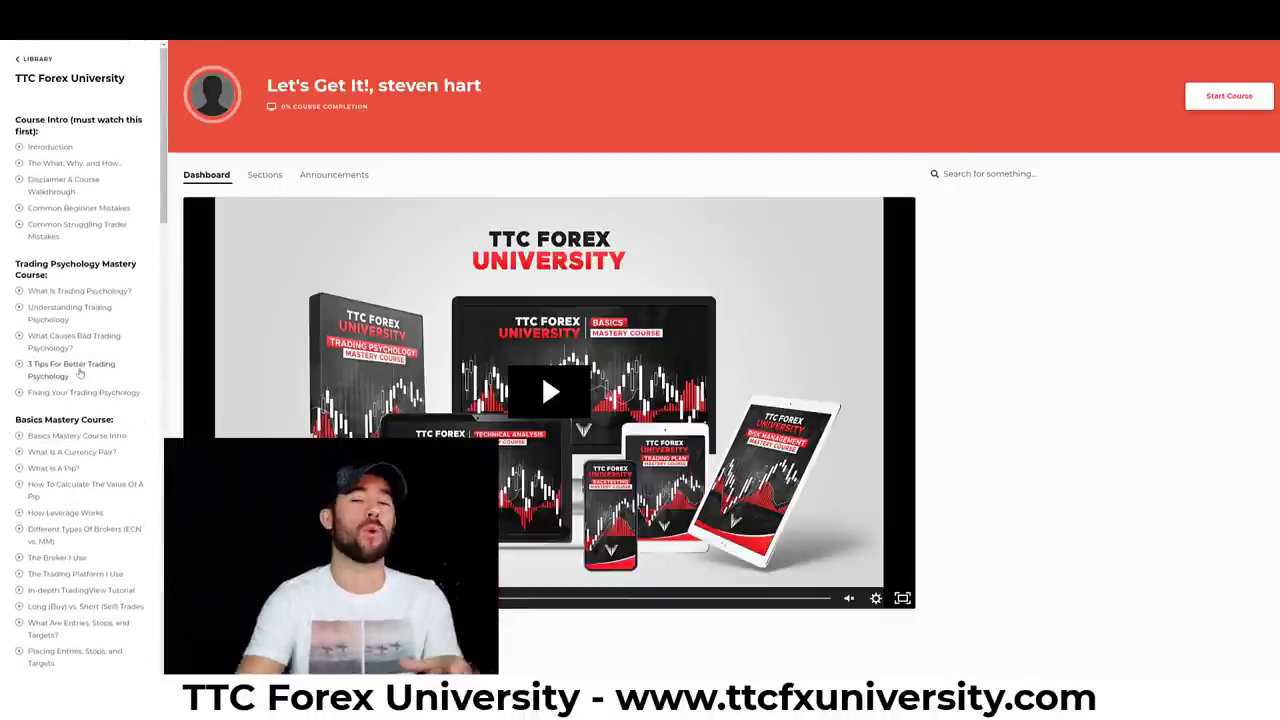